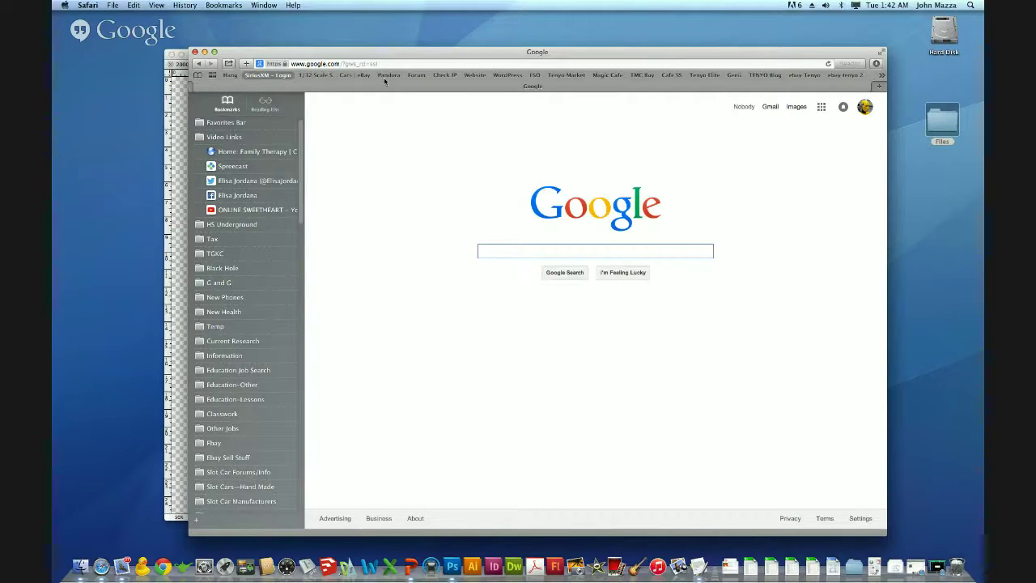
Search Google for "elisa jordana" and show the image results
type("elisa ")
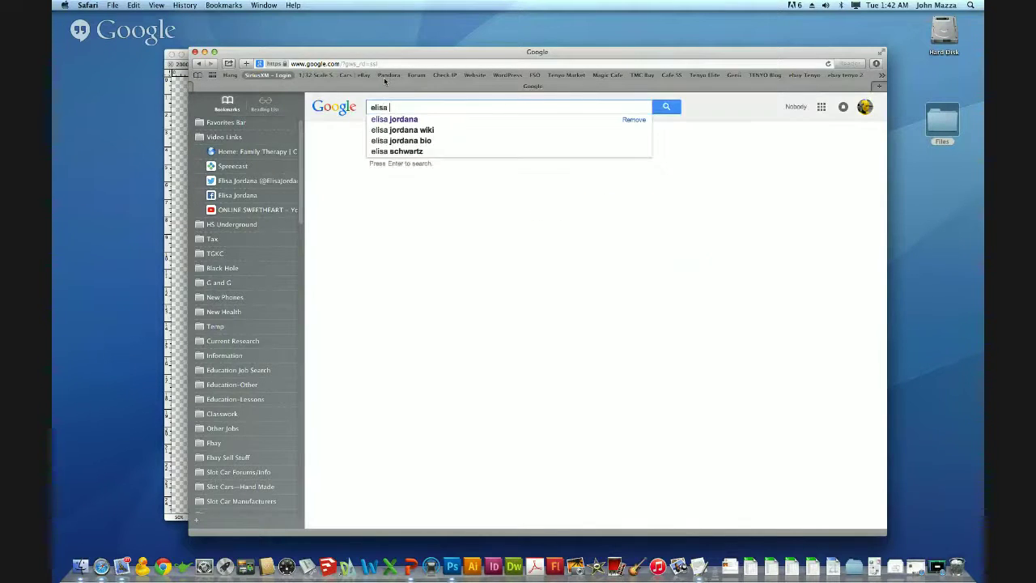
type("jordana")
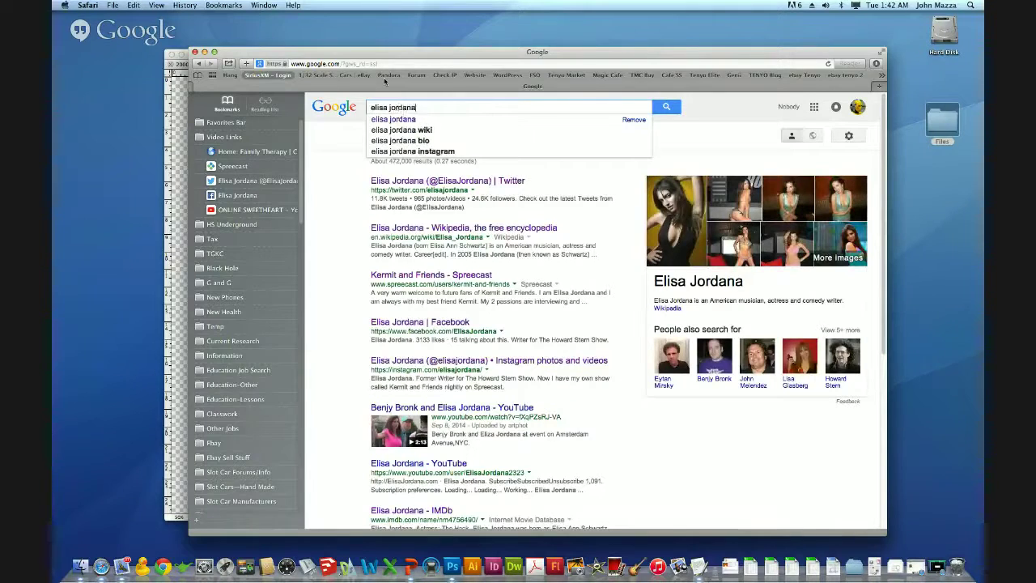
key("Return")
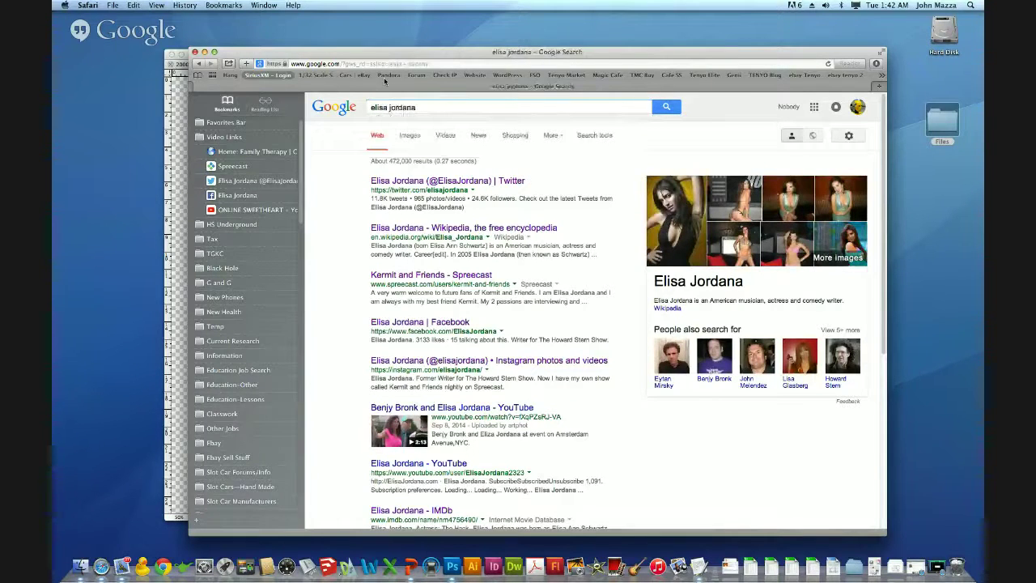
left_click(408, 138)
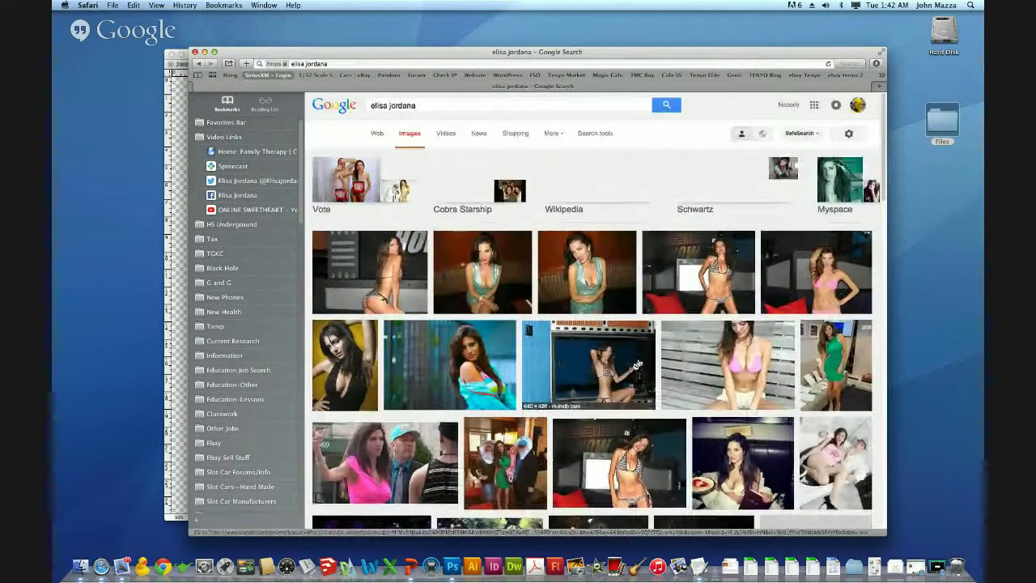
Browse the image results, preview the beach photo of a couple kneeling in the sand, and close the preview
scroll(638, 364, "down", 5)
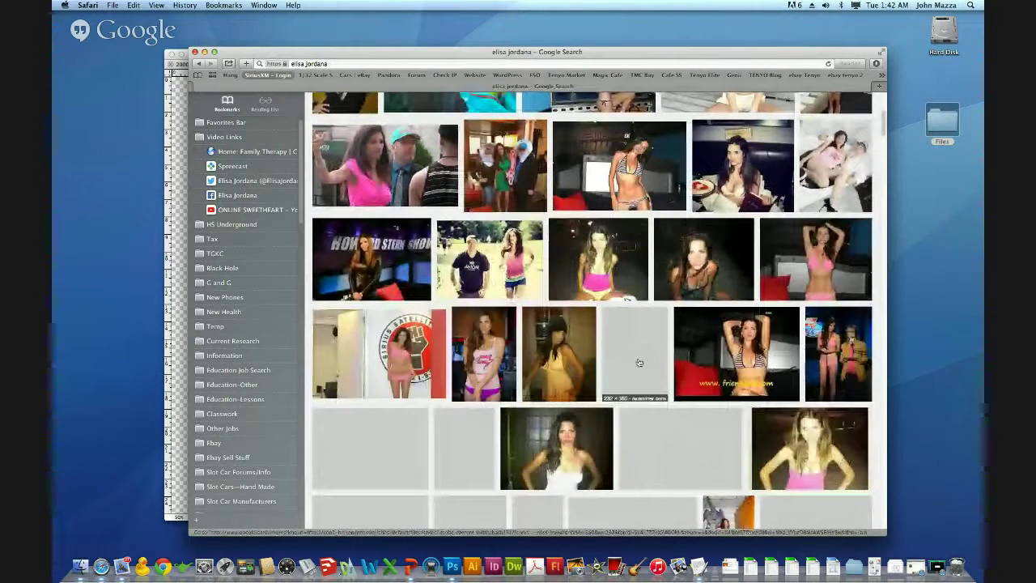
scroll(639, 362, "down", 3)
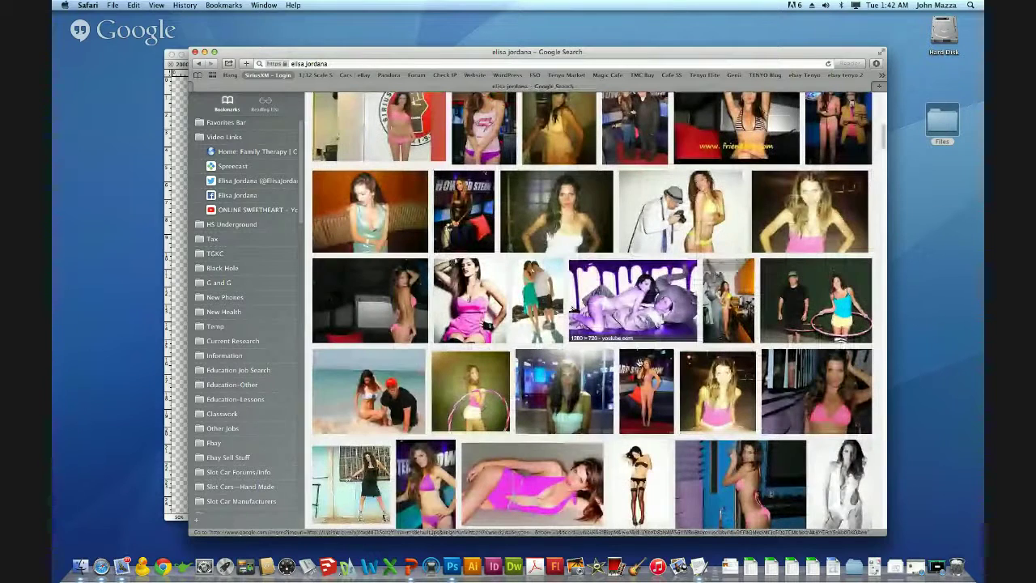
left_click(471, 393)
left_click(314, 337)
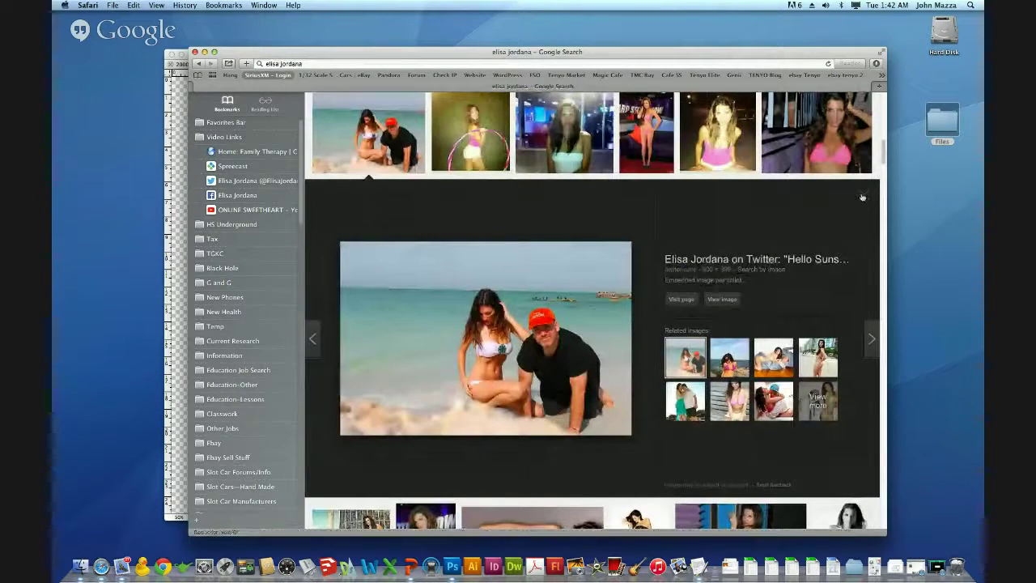
key("Escape")
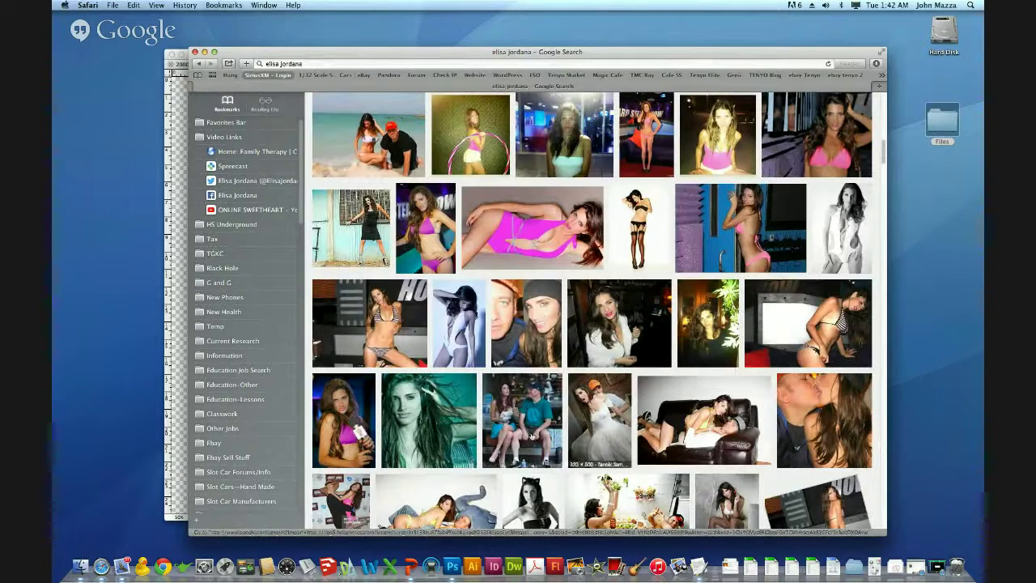
Preview the photo of the couple sitting on a bench and save a copy of it to the desktop
left_click(520, 414)
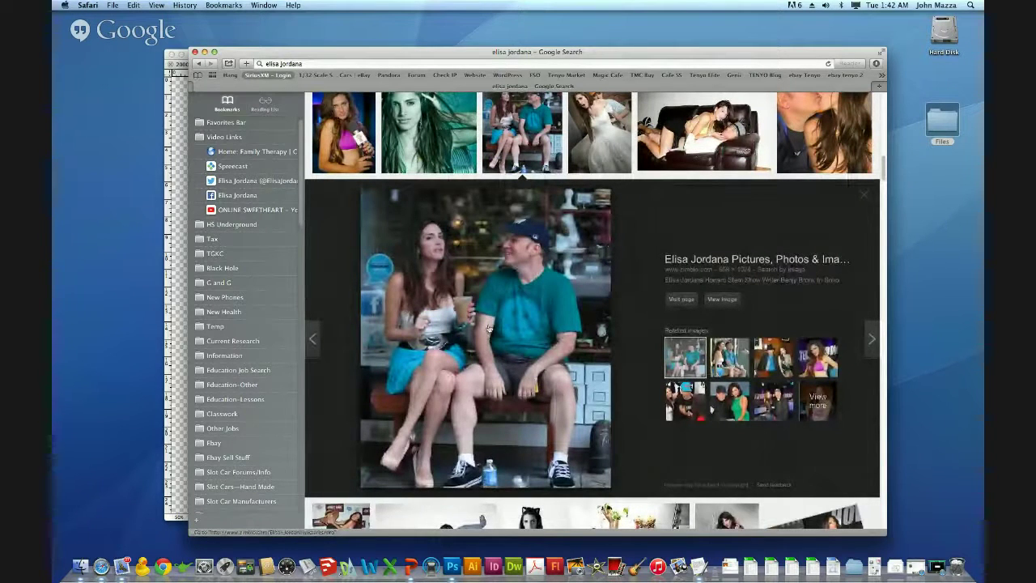
left_click_drag(490, 328, 974, 411)
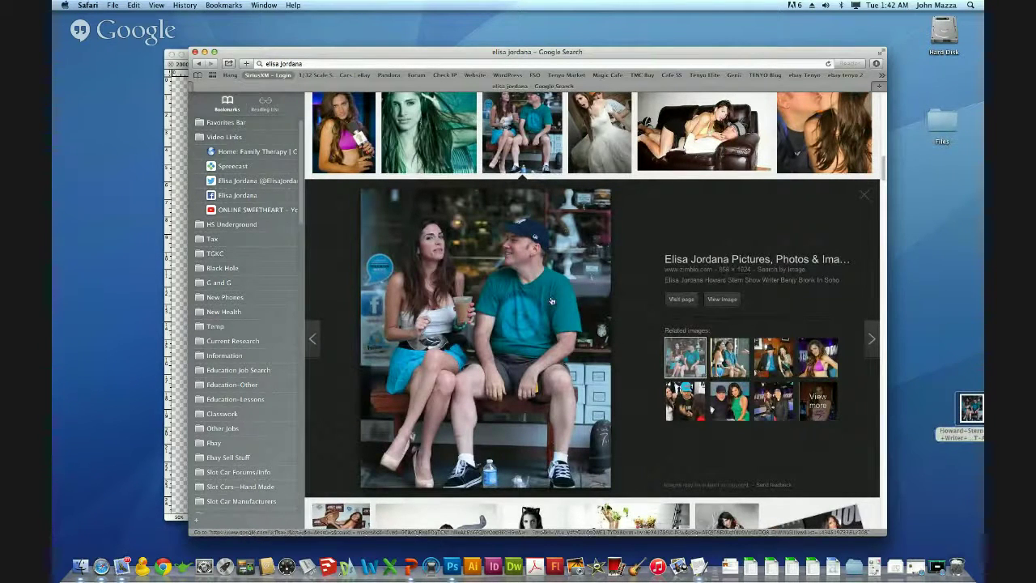
scroll(551, 301, "up", 2)
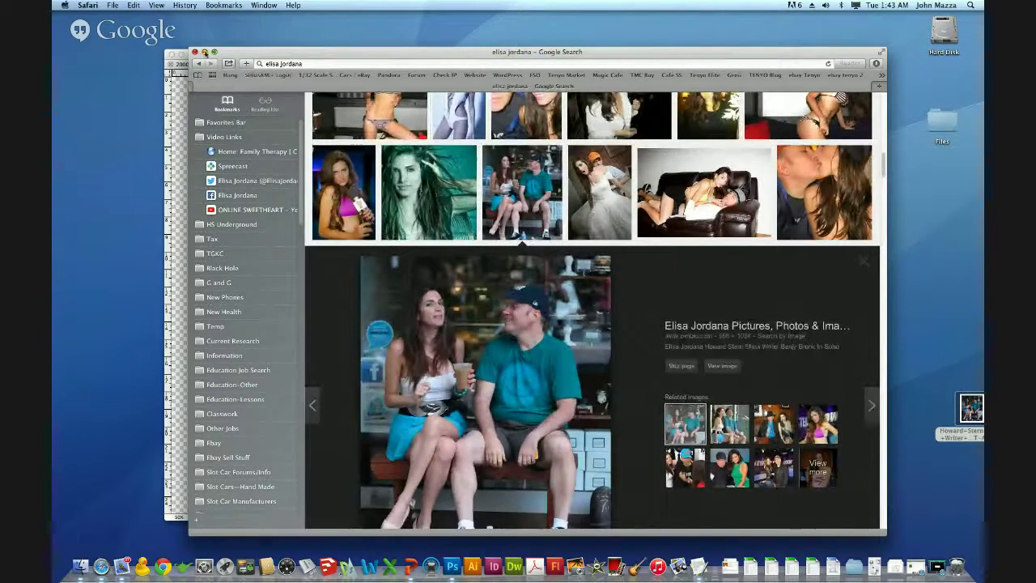
Minimise the browser, switch to Photoshop, and view the open dog portrait before returning to the red heart document
left_click(205, 52)
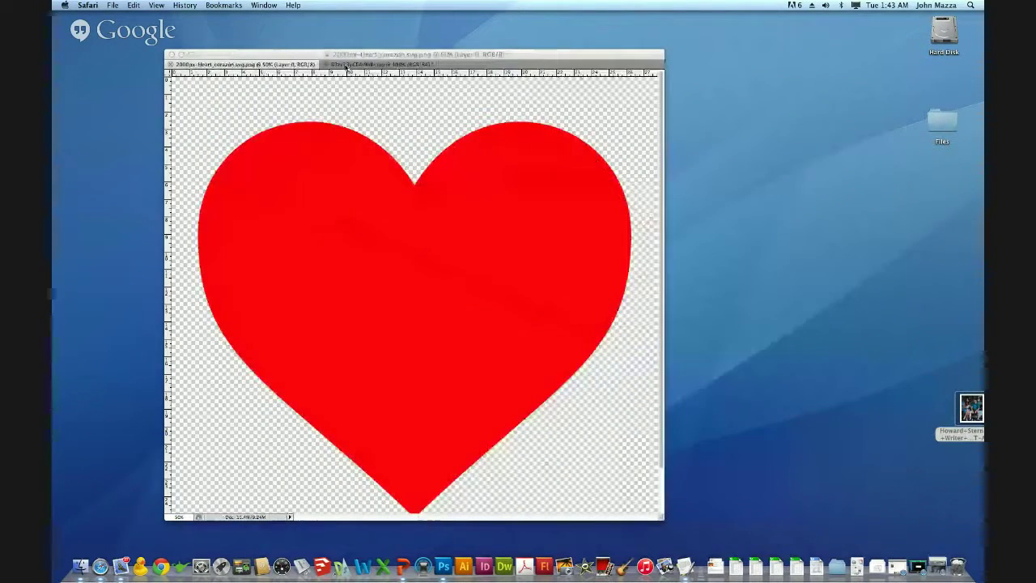
left_click(393, 55)
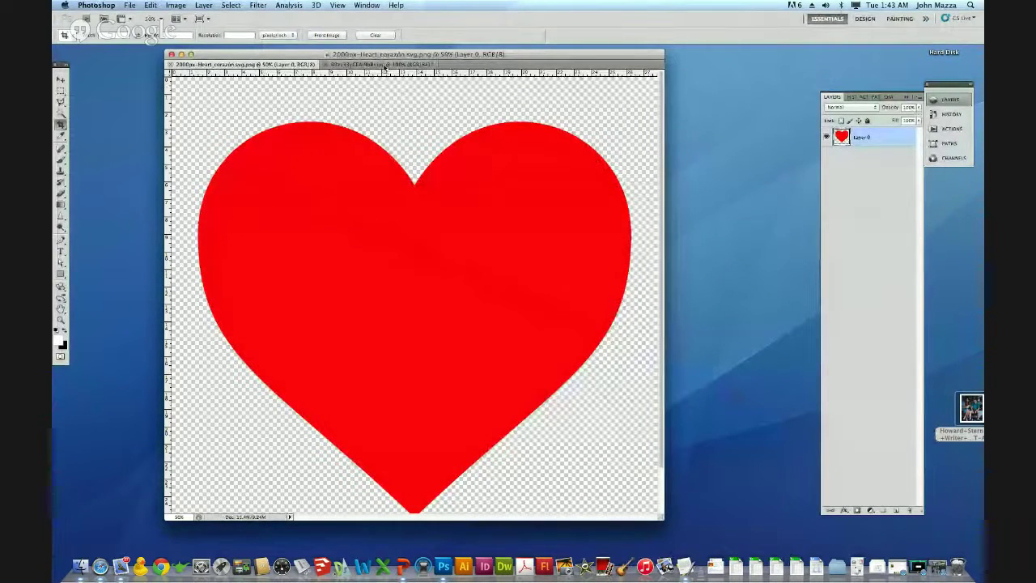
left_click(384, 64)
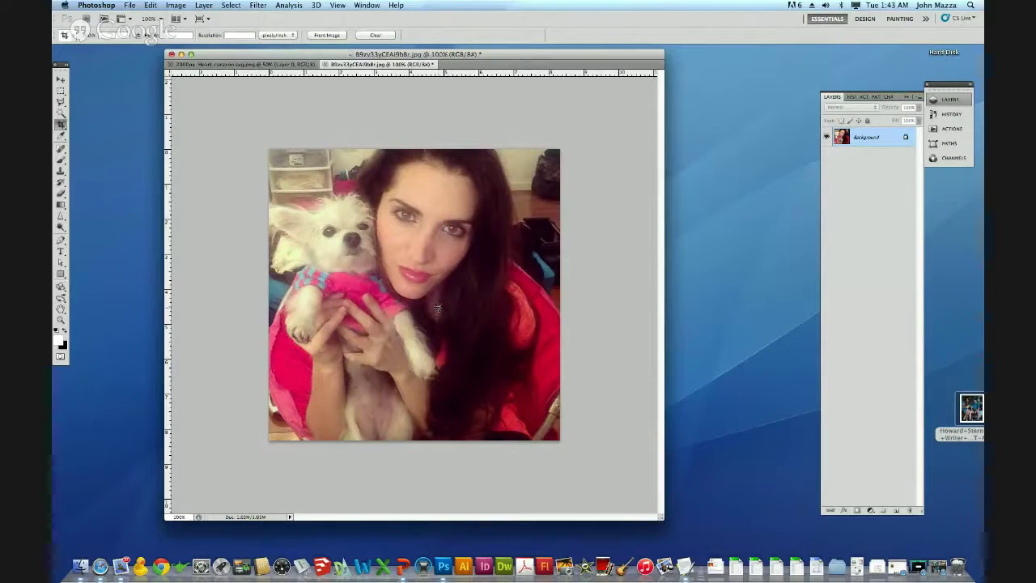
left_click(259, 64)
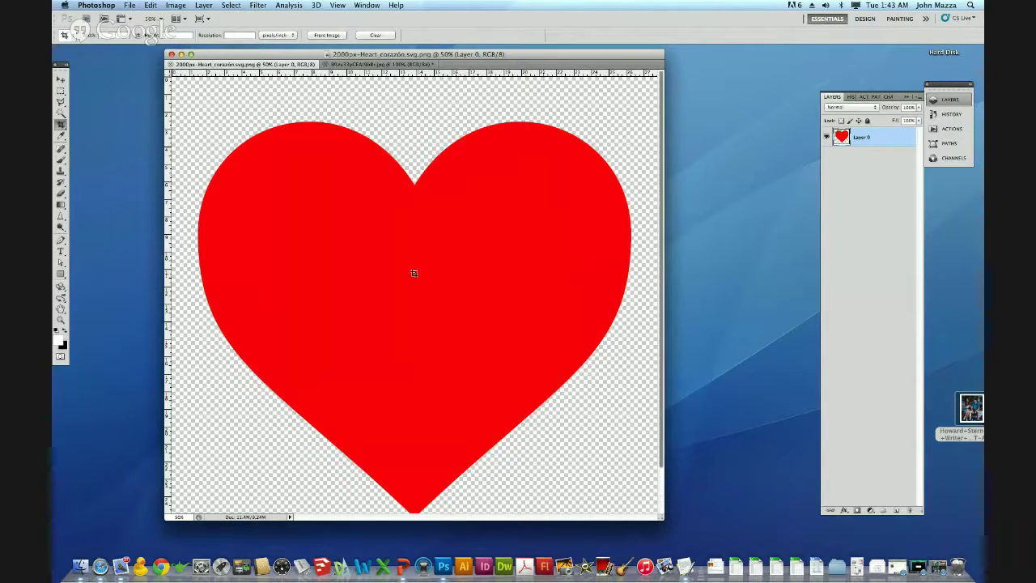
Load the heart's Layer 0 Transparency as a new selection and copy the selected heart
left_click(232, 6)
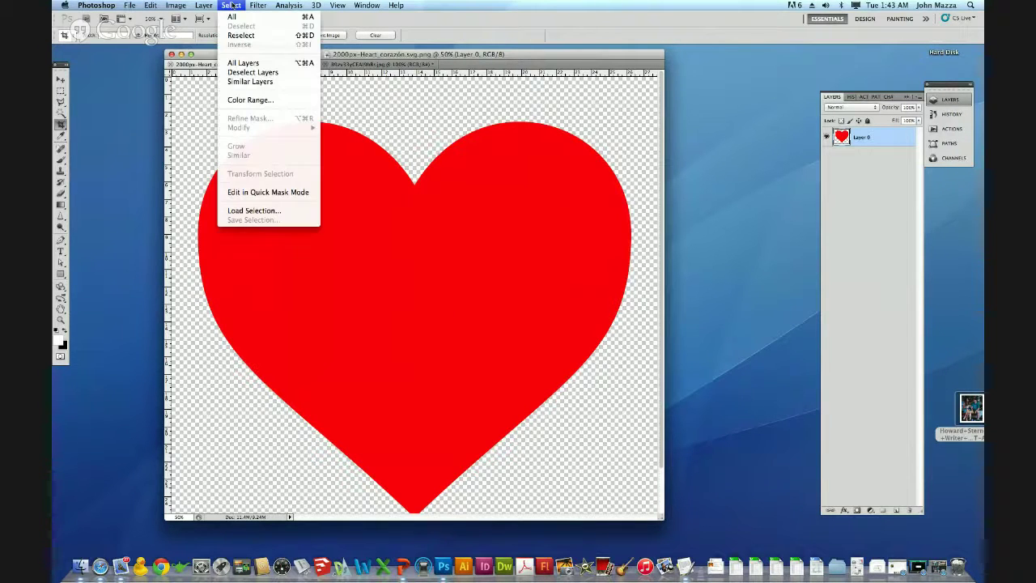
left_click(275, 211)
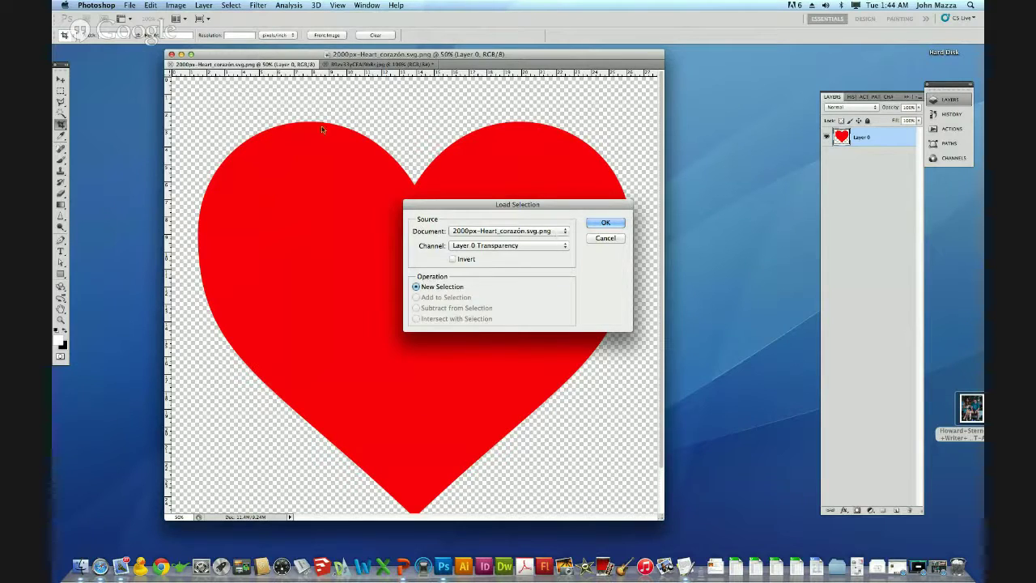
left_click(612, 223)
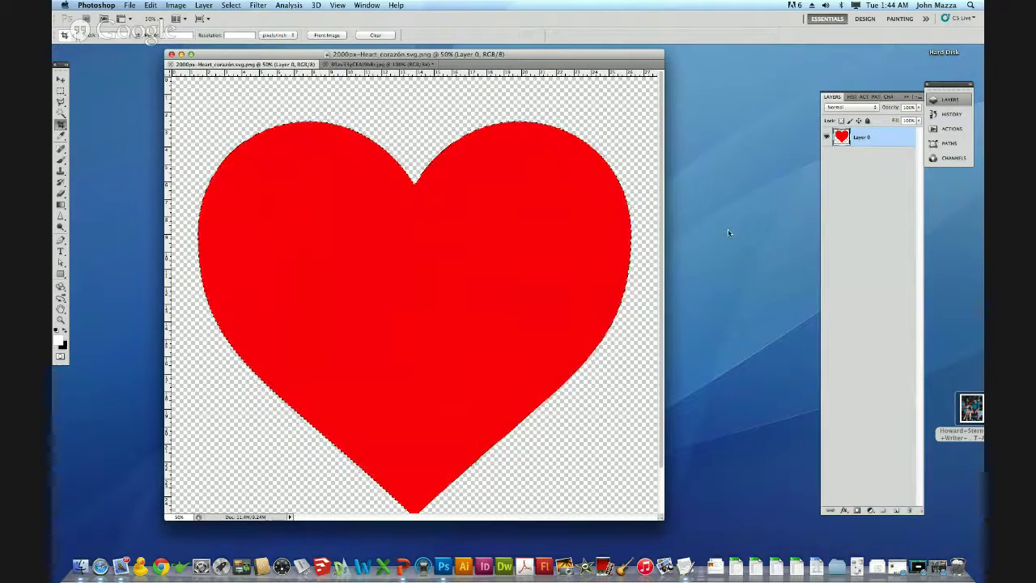
left_click(151, 5)
left_click(171, 84)
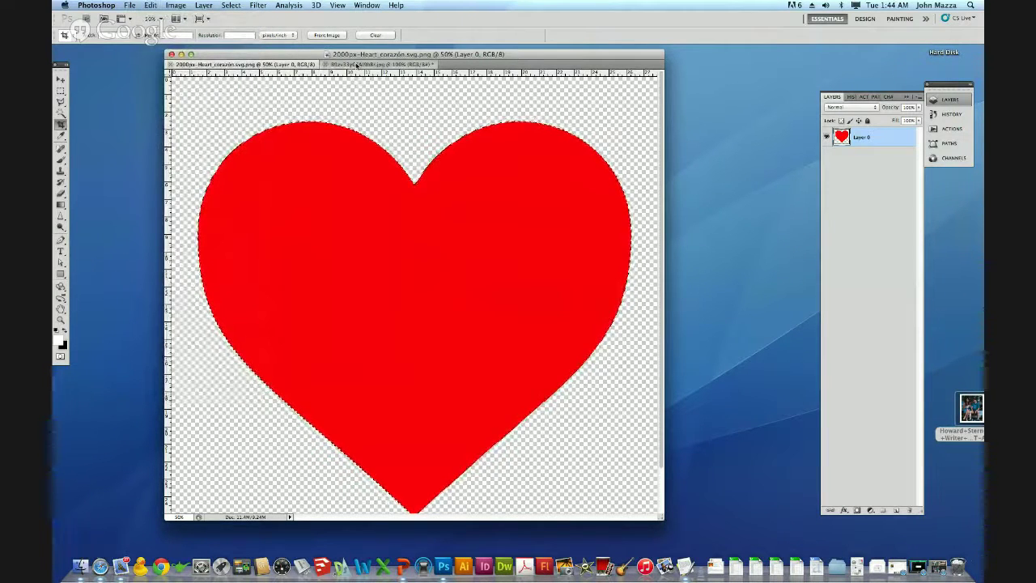
Paste the copied heart into the photo of the woman holding the dog
left_click(356, 64)
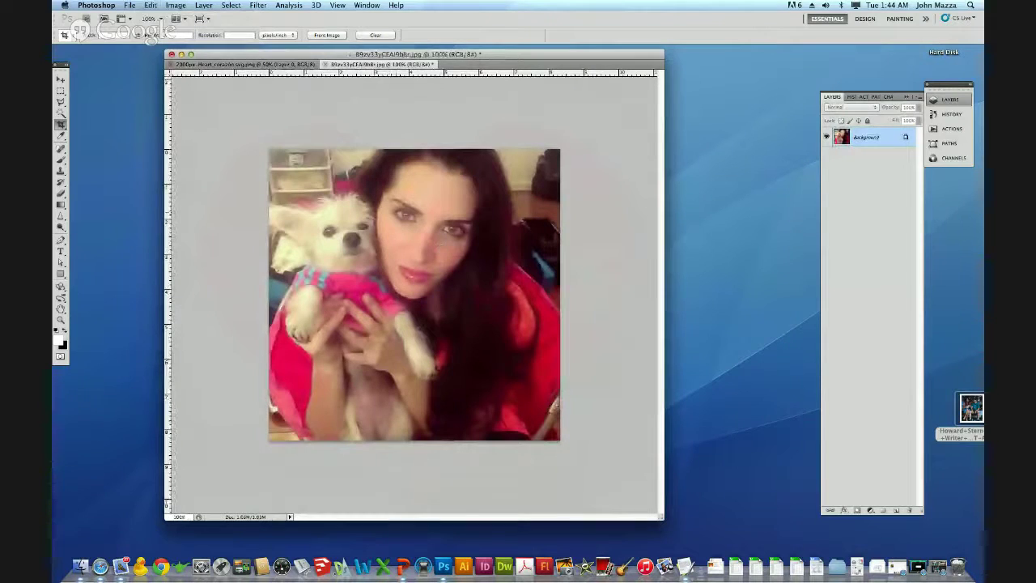
left_click(150, 4)
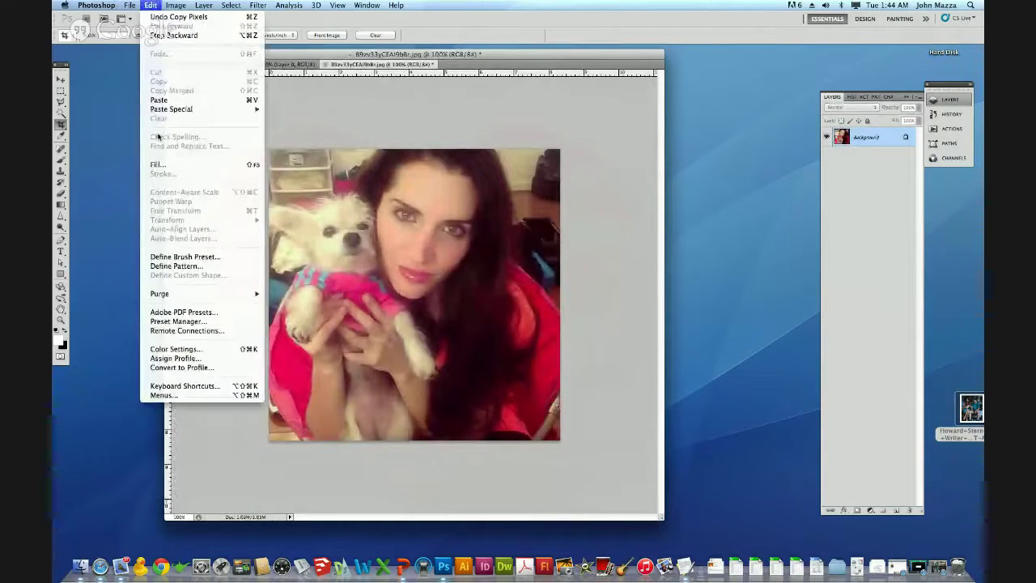
left_click(159, 100)
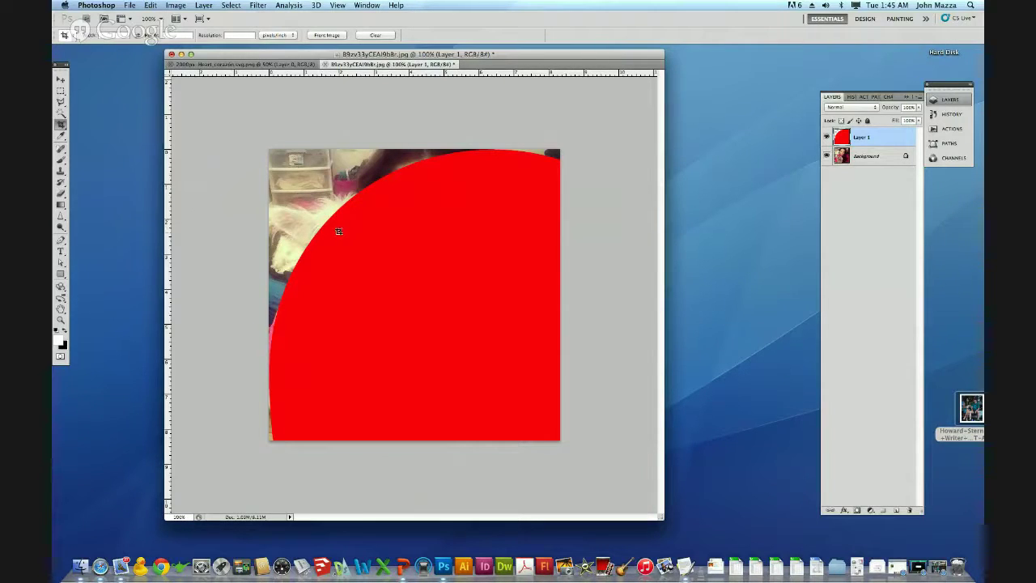
Scale the pasted heart proportionally to about 32% and position it over the faces, fully within the photo's edges
left_click(151, 5)
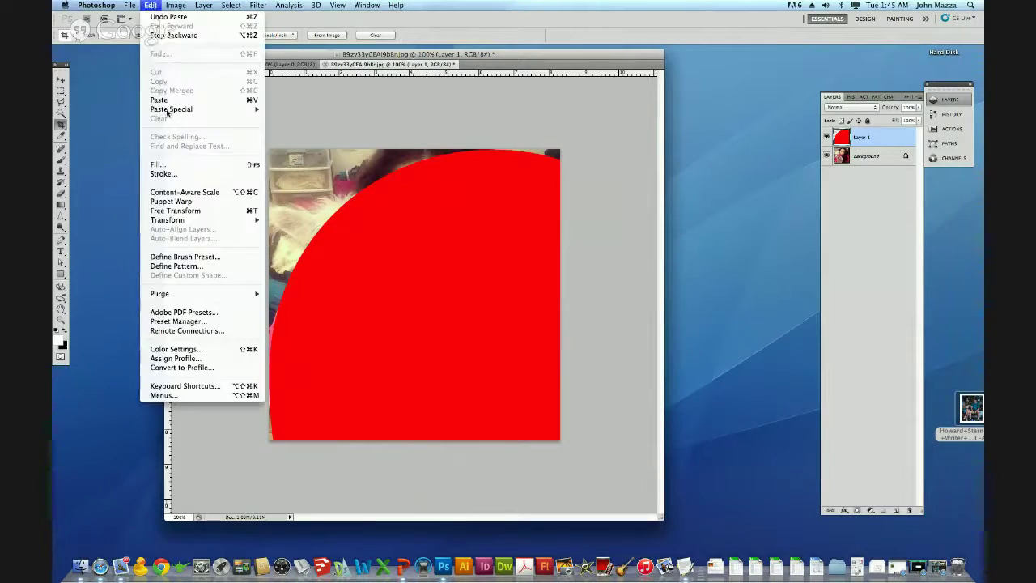
mouse_move(175, 224)
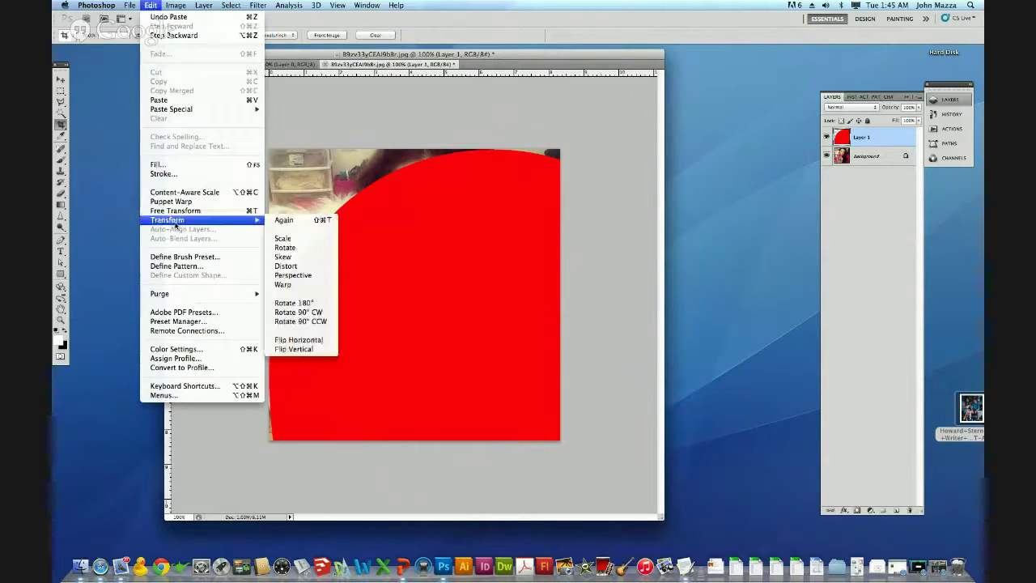
left_click(301, 238)
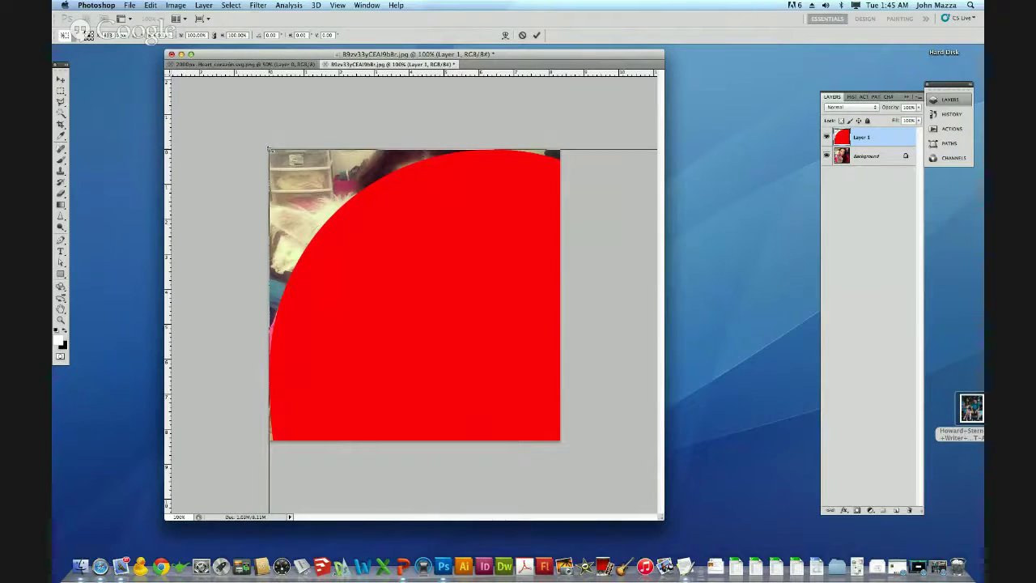
left_click_drag(267, 149, 424, 267)
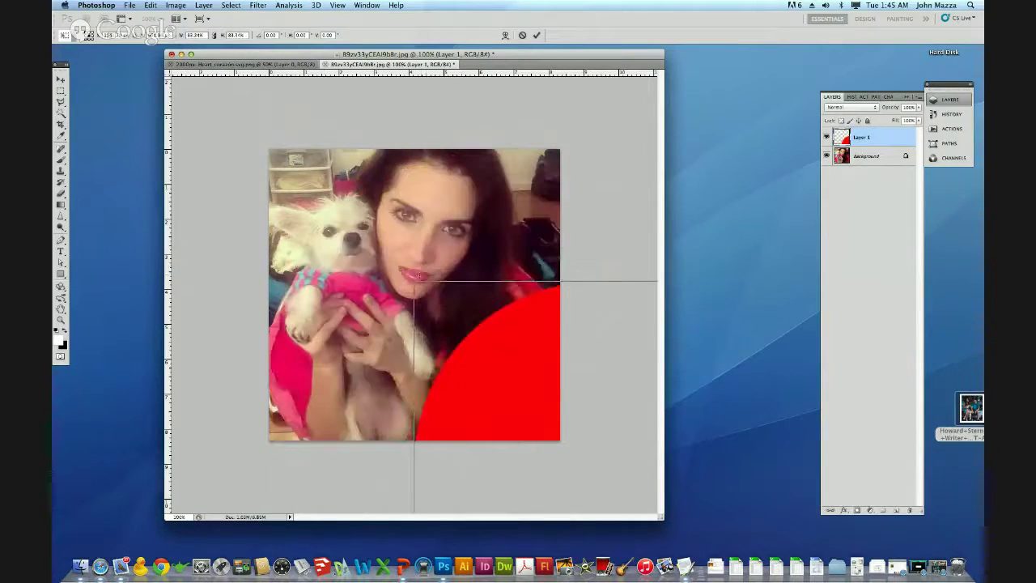
left_click_drag(522, 357, 392, 248)
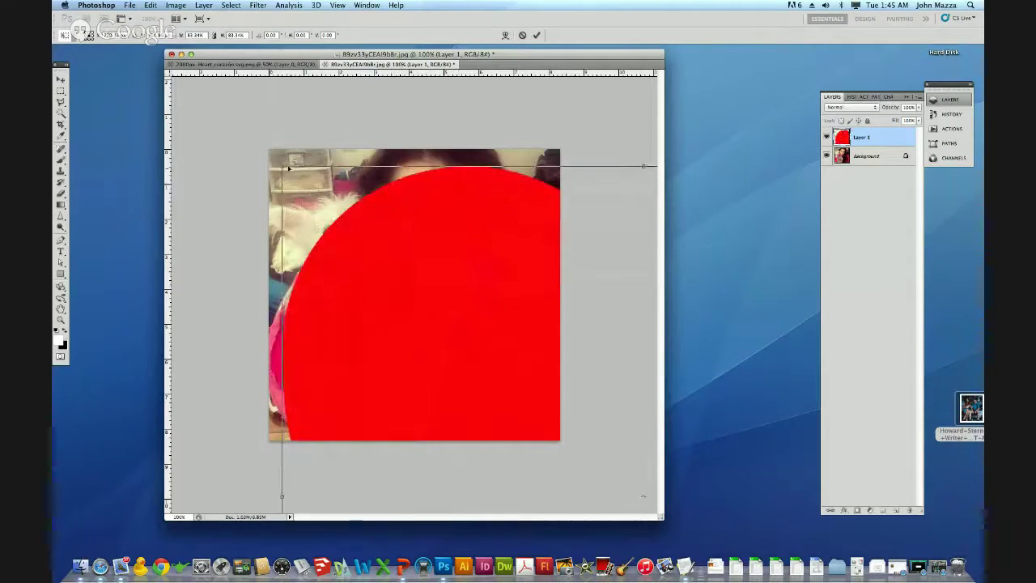
left_click_drag(292, 175, 467, 318)
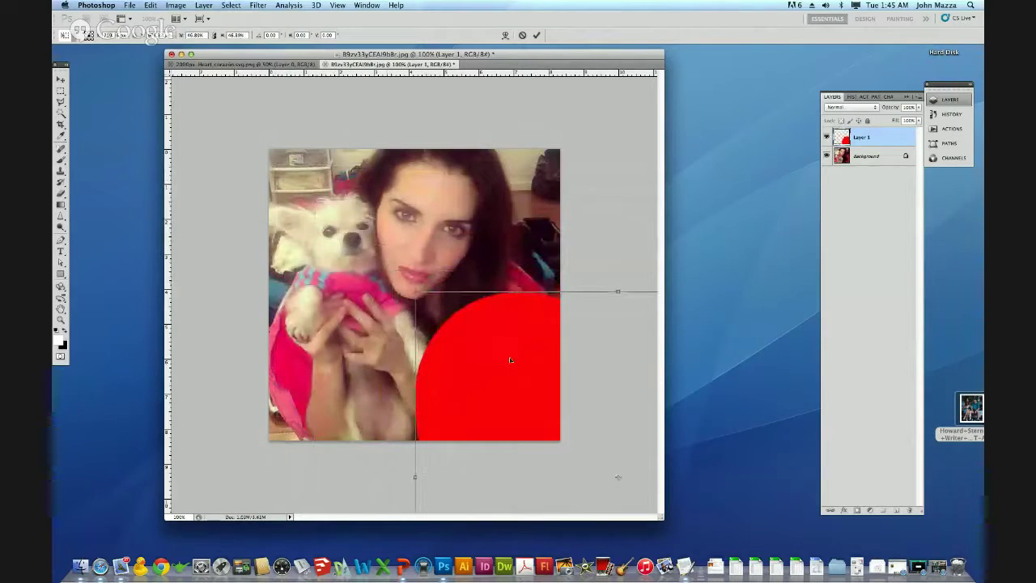
left_click_drag(510, 360, 346, 227)
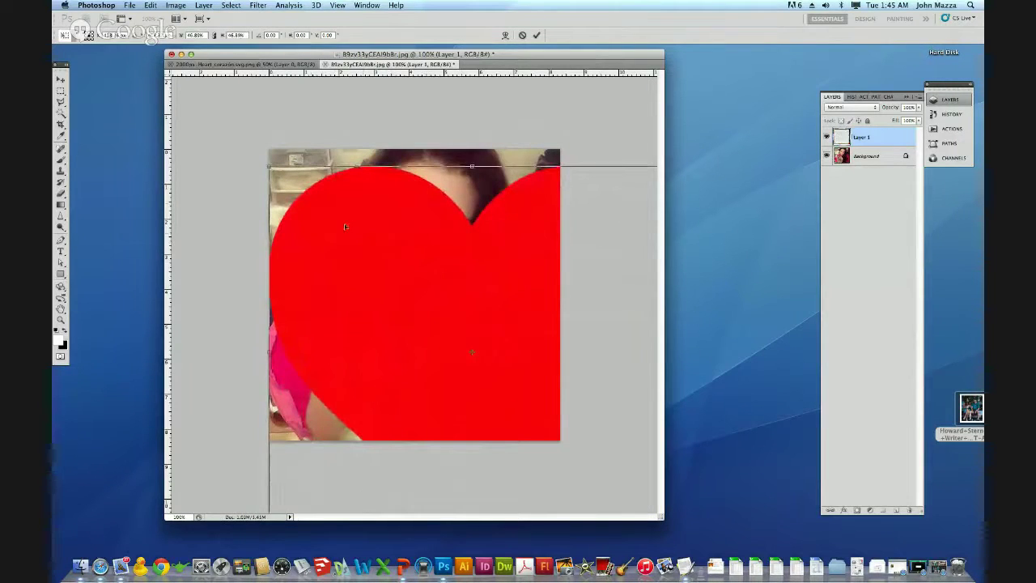
left_click_drag(269, 168, 341, 234)
left_click_drag(457, 310, 381, 242)
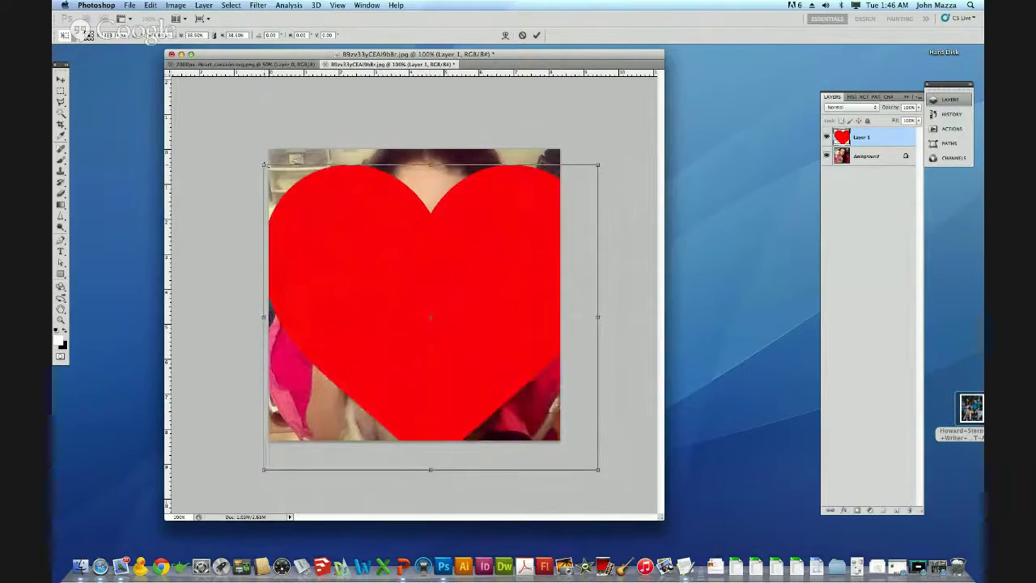
left_click_drag(264, 164, 319, 216)
left_click_drag(520, 295, 488, 258)
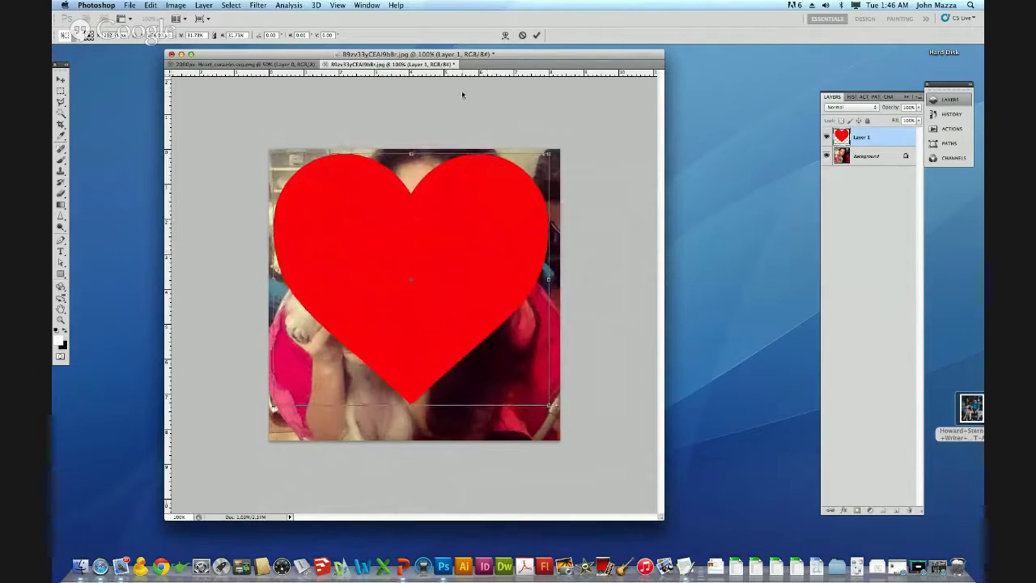
left_click(537, 37)
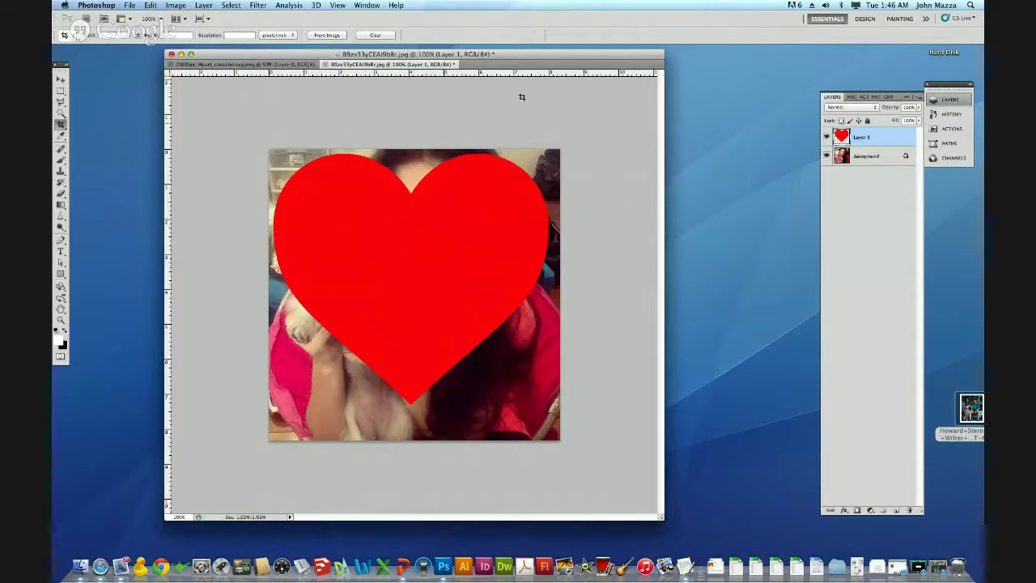
Load Layer 1 Transparency as a new selection around the scaled heart in the photo
left_click(232, 5)
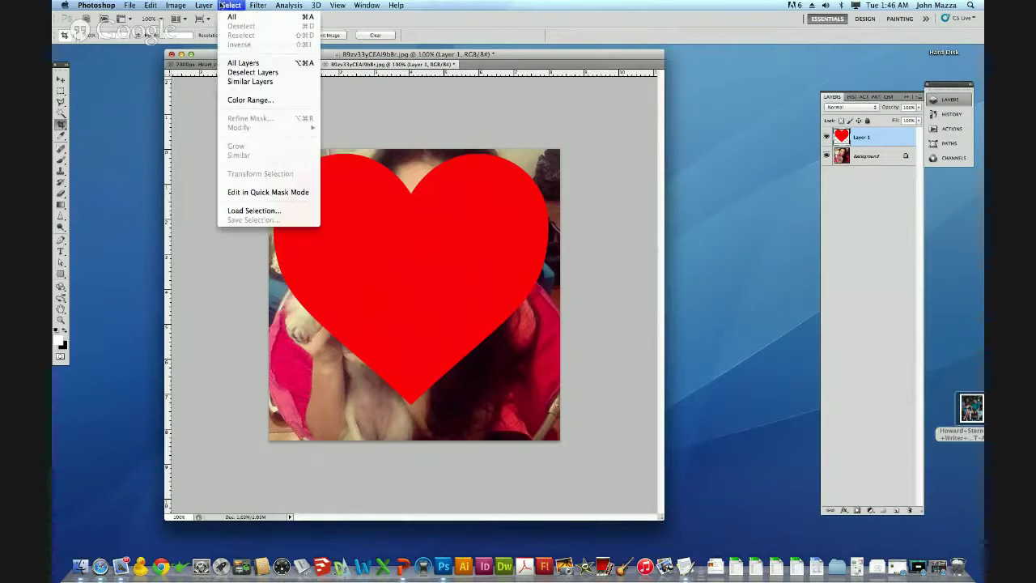
left_click(248, 212)
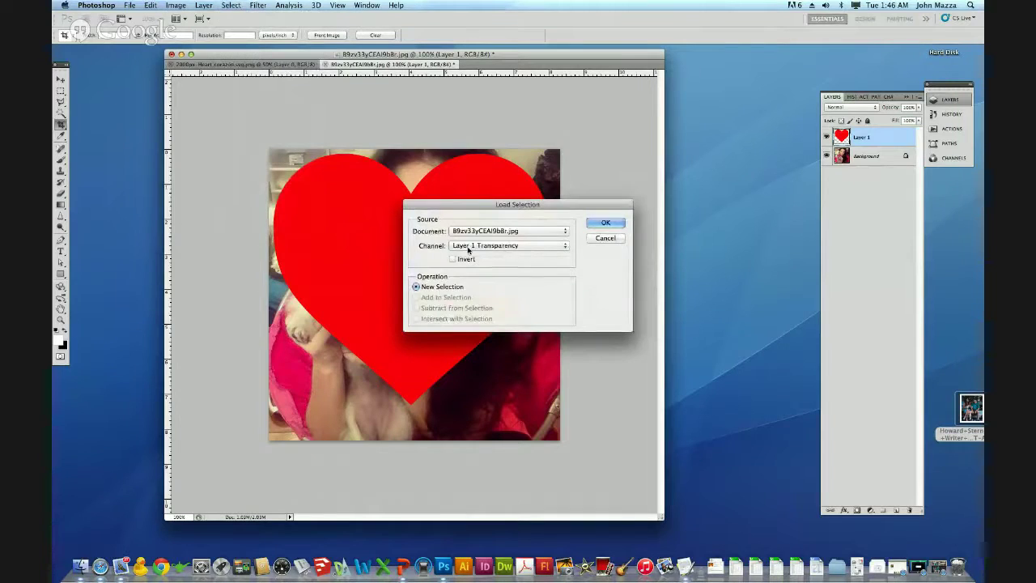
left_click(606, 221)
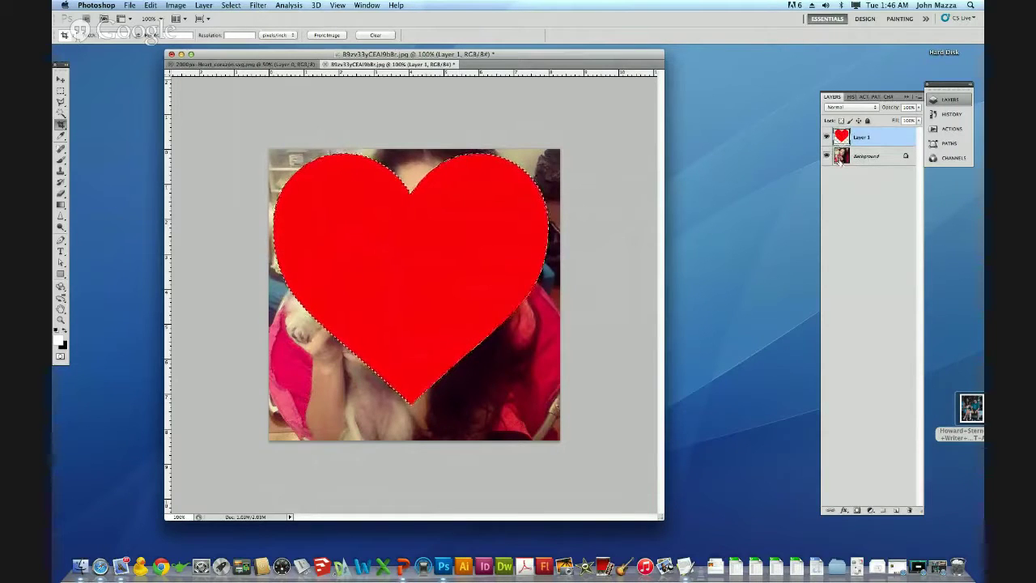
Convert the Background into a regular layer and rename it with the woman's first name
double_click(899, 156)
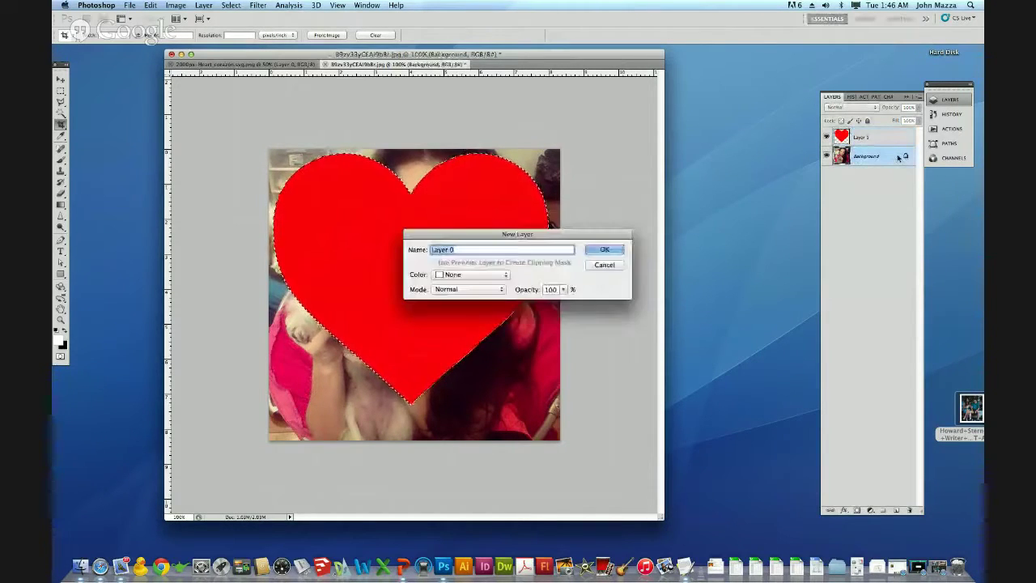
left_click(603, 250)
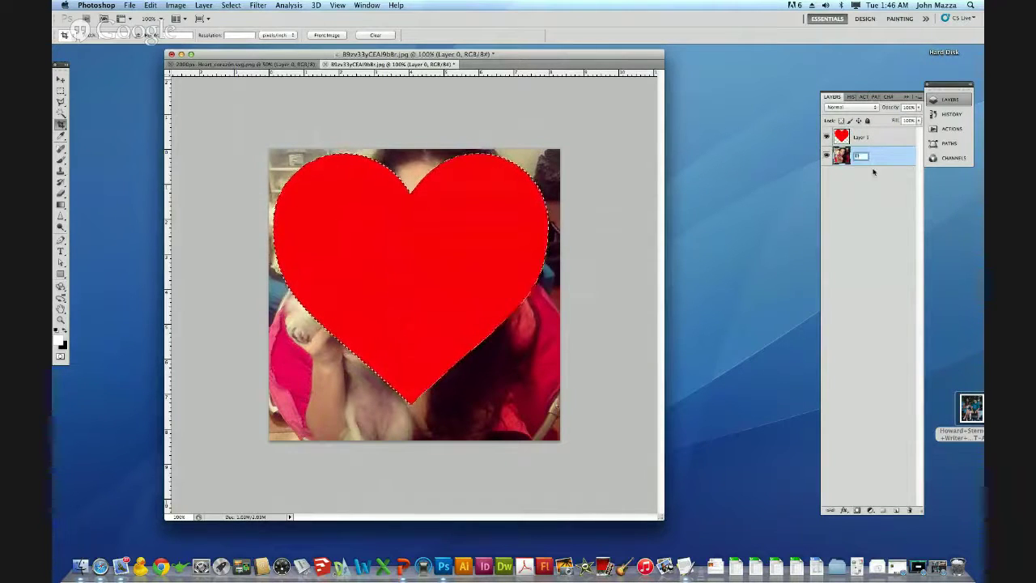
type("Elisa")
key("Return")
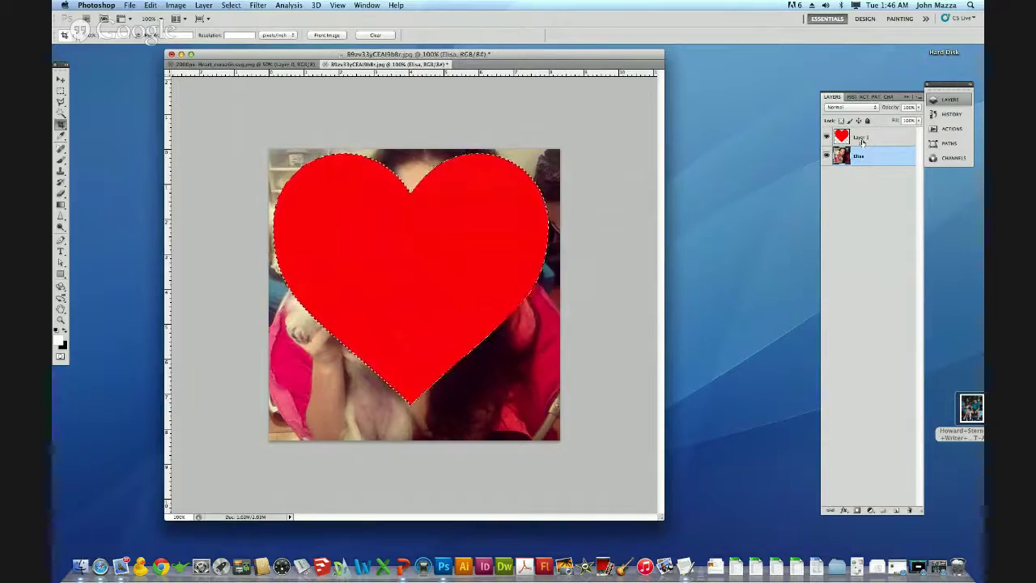
Rename the red heart's layer to Heart
double_click(860, 139)
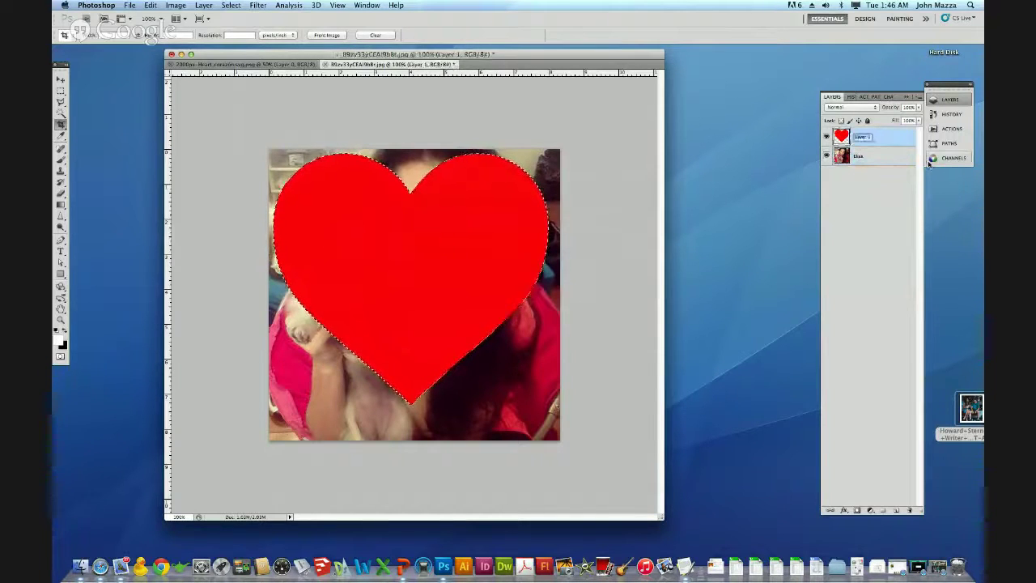
type("Heart")
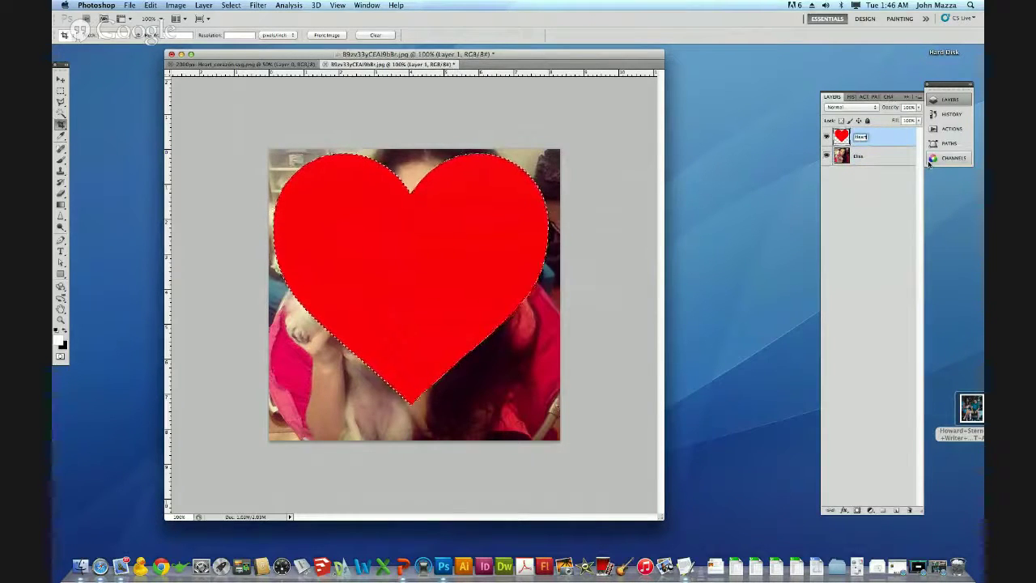
key("Return")
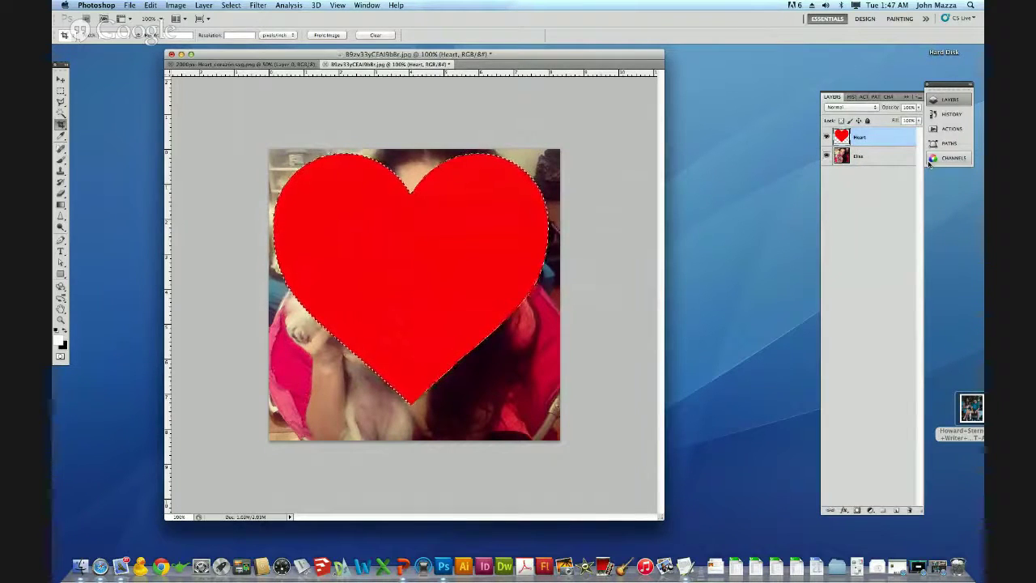
Move the red heart slightly down and to the right over the photo, and hide the Heart layer
left_click(60, 80)
left_click_drag(365, 238, 367, 242)
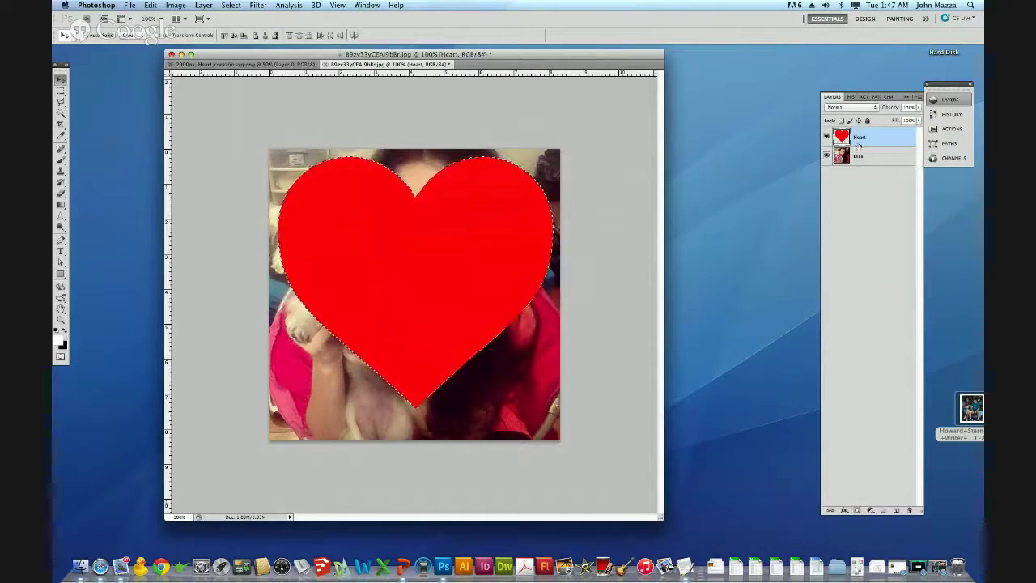
left_click(827, 138)
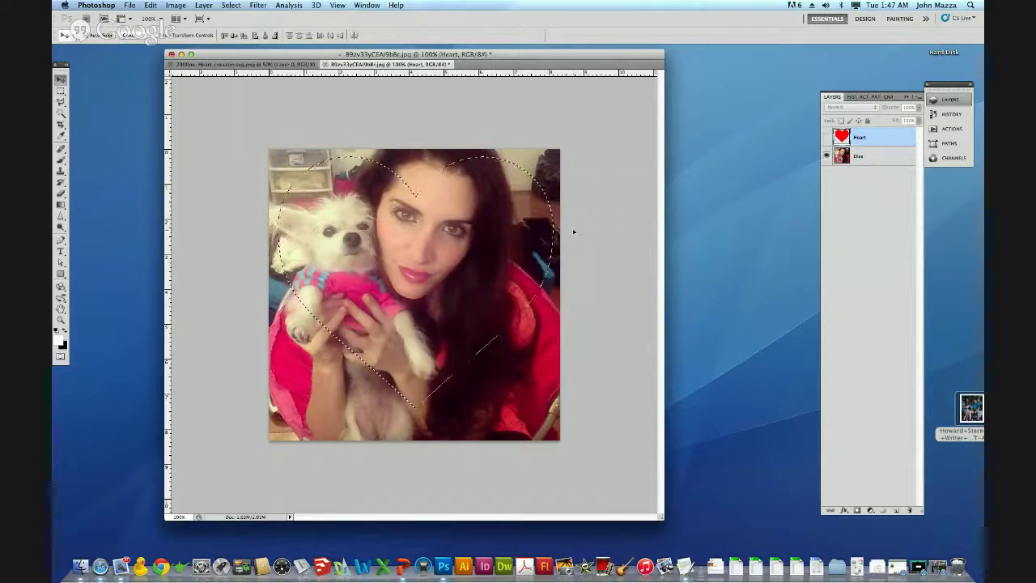
left_click(232, 5)
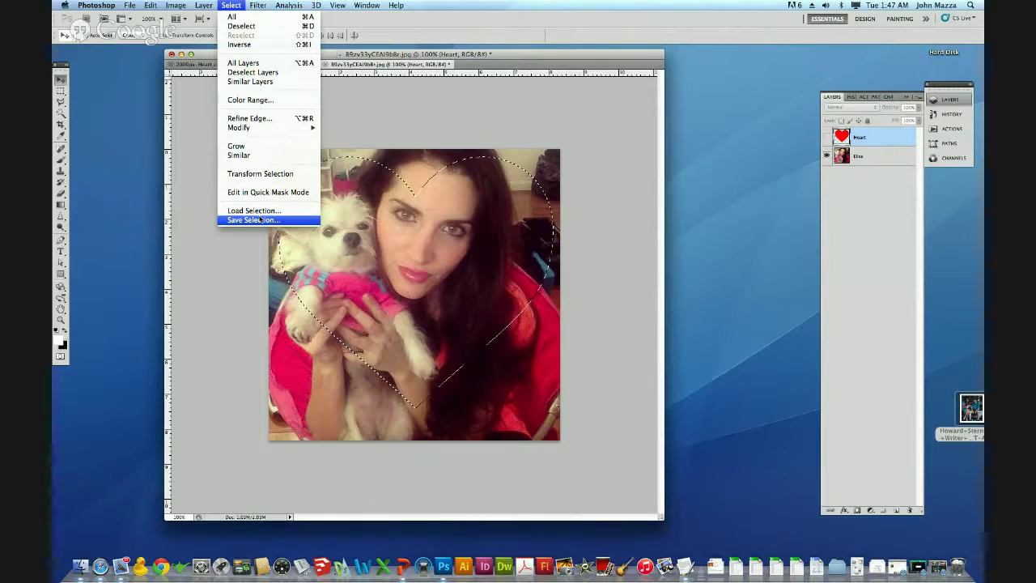
mouse_move(269, 129)
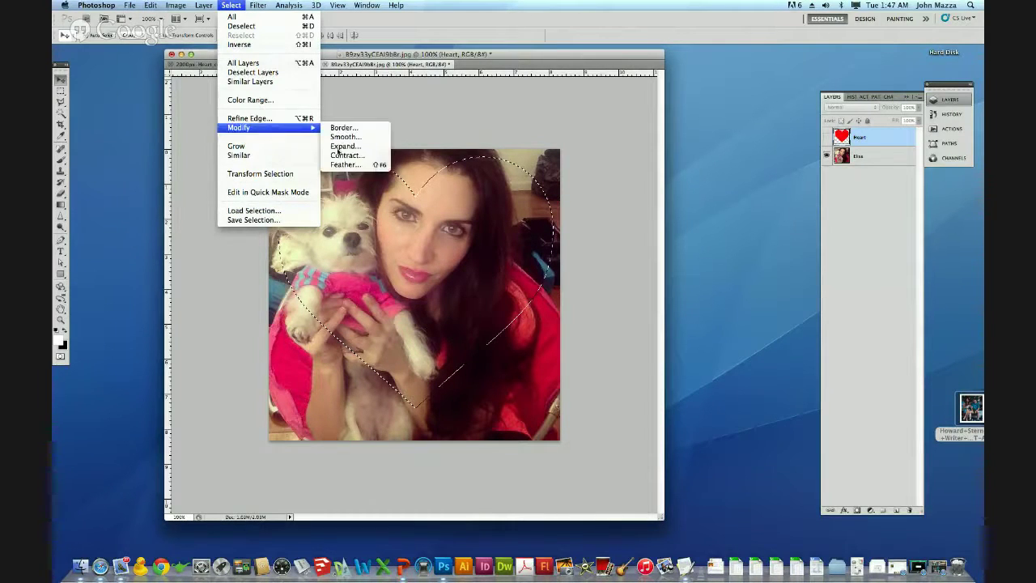
left_click(232, 5)
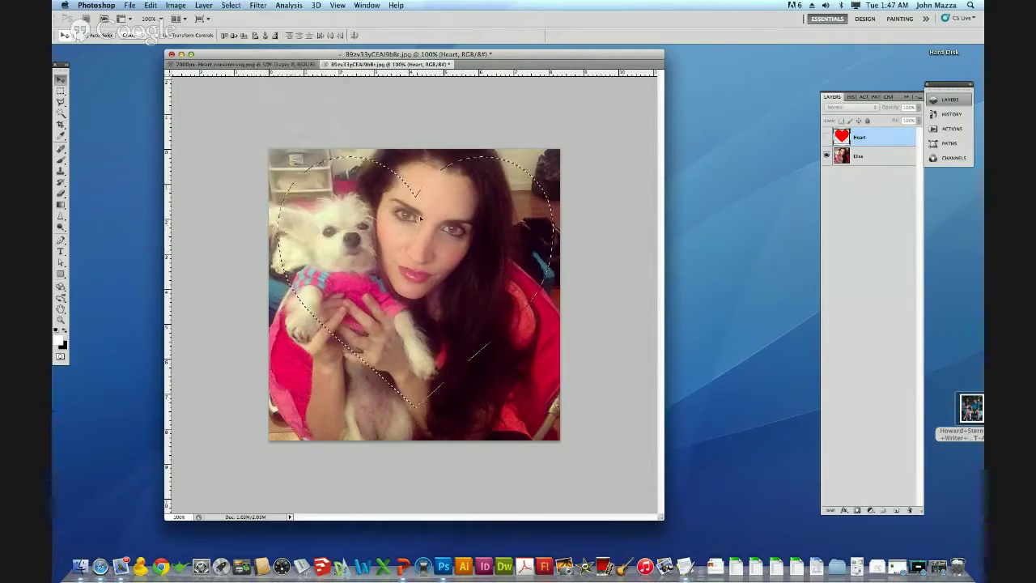
Delete the heart-shaped selection from the photo layer and undo the deletion
left_click(863, 158)
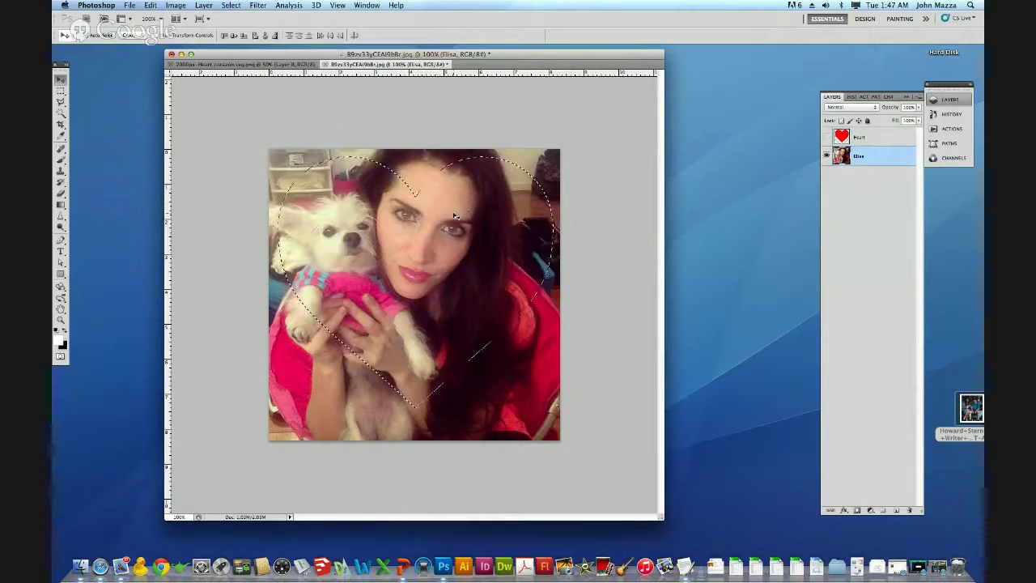
key("Delete")
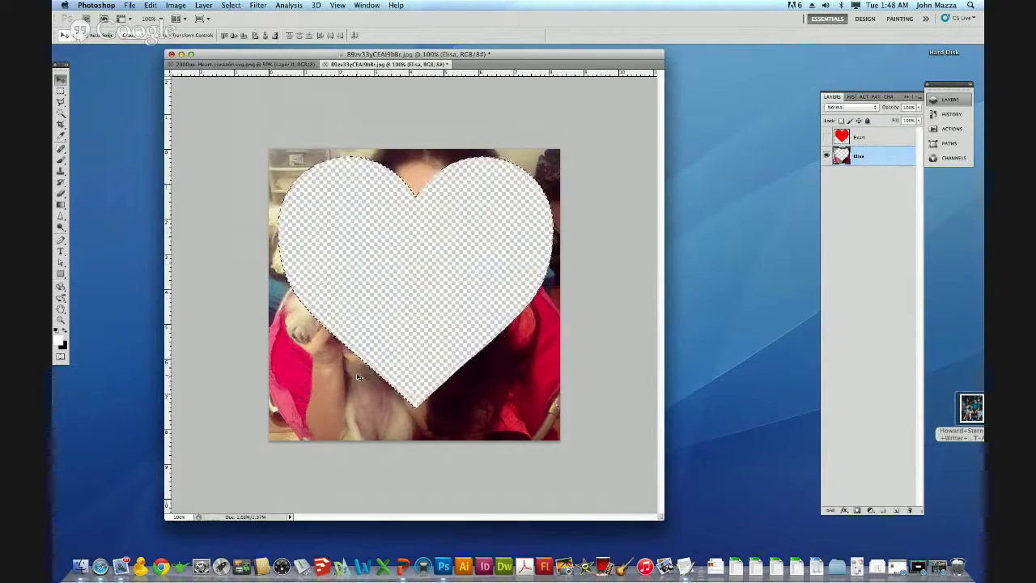
key("super+z")
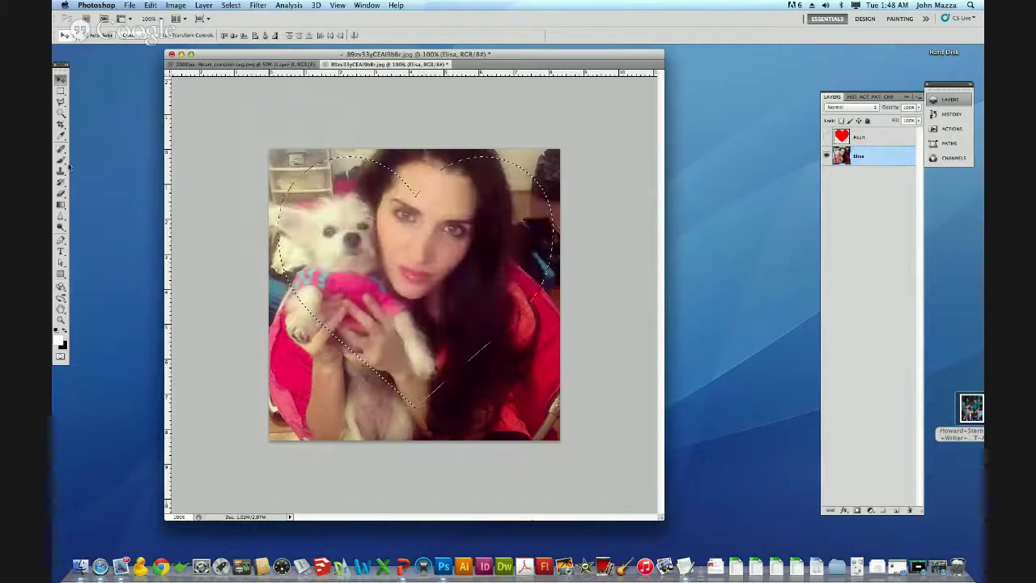
Paint the heart selection on the photo layer solid black with the Brush tool and undo the painting
key("b")
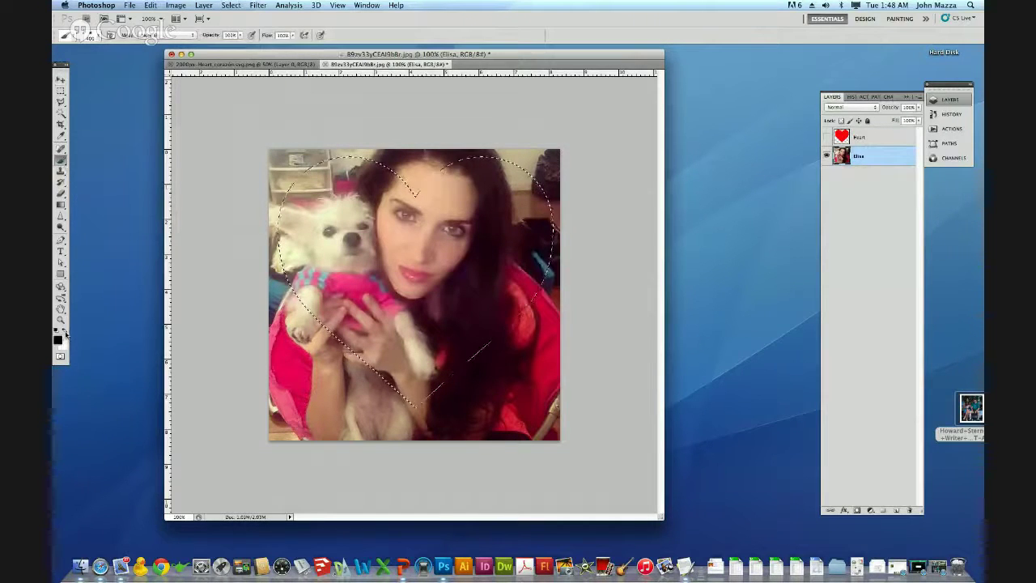
mouse_move(497, 208)
left_mouse_down()
mouse_move(432, 230)
mouse_move(411, 219)
mouse_move(346, 219)
mouse_move(412, 323)
mouse_move(506, 358)
mouse_move(492, 399)
mouse_move(513, 307)
mouse_move(440, 196)
left_mouse_up()
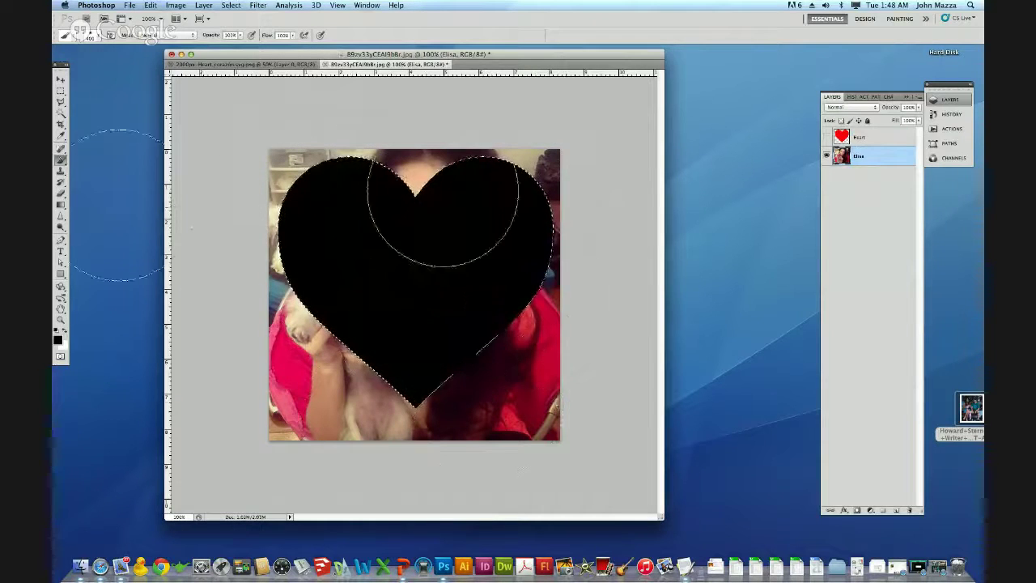
key("super+z")
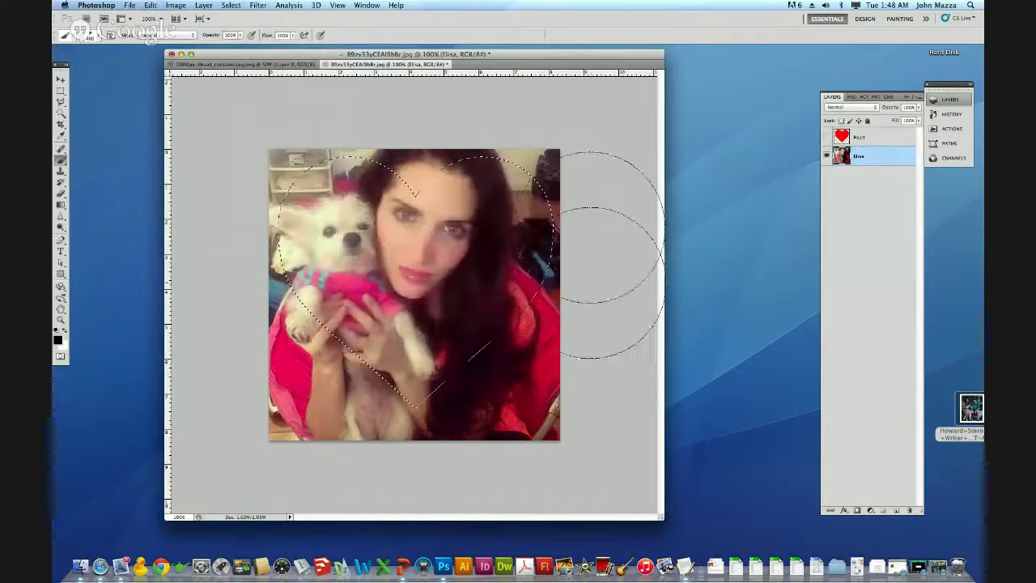
Brush soft black shading along the inside edges of the heart selection and check it with the selection outline hidden
mouse_move(589, 228)
left_mouse_down()
mouse_move(442, 139)
mouse_move(378, 159)
mouse_move(325, 472)
left_mouse_up()
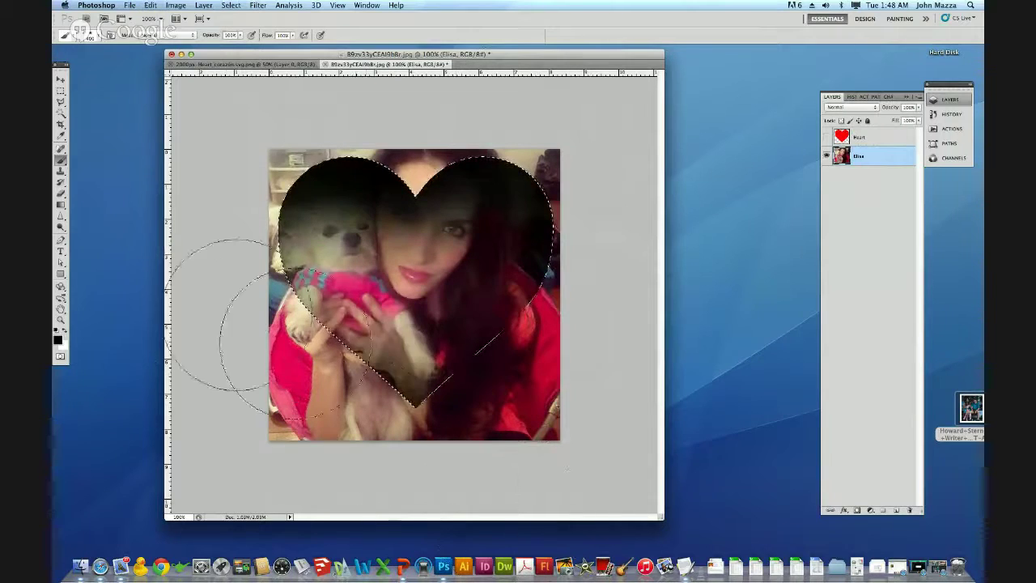
left_click_drag(233, 315, 534, 451)
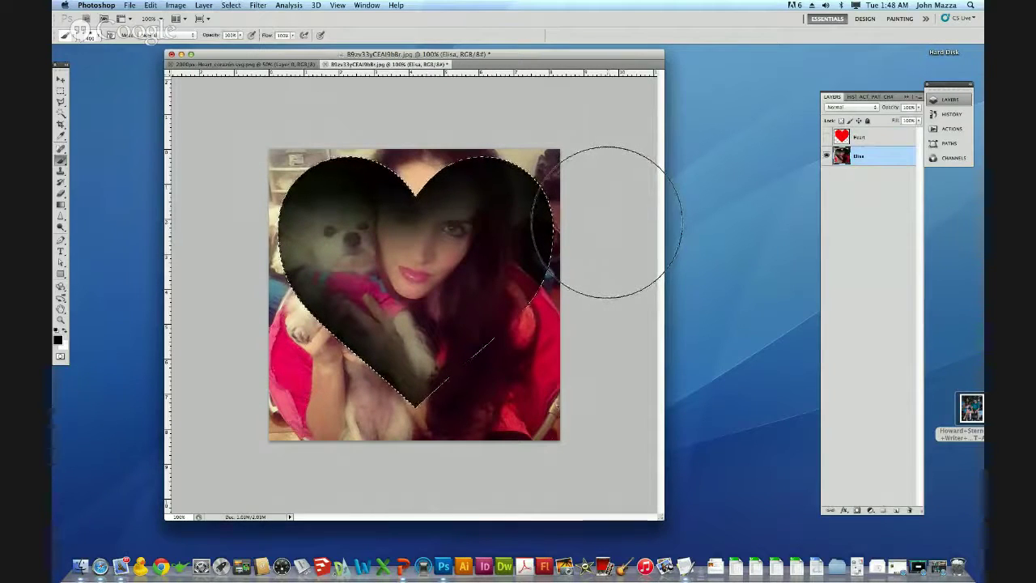
key("super+h")
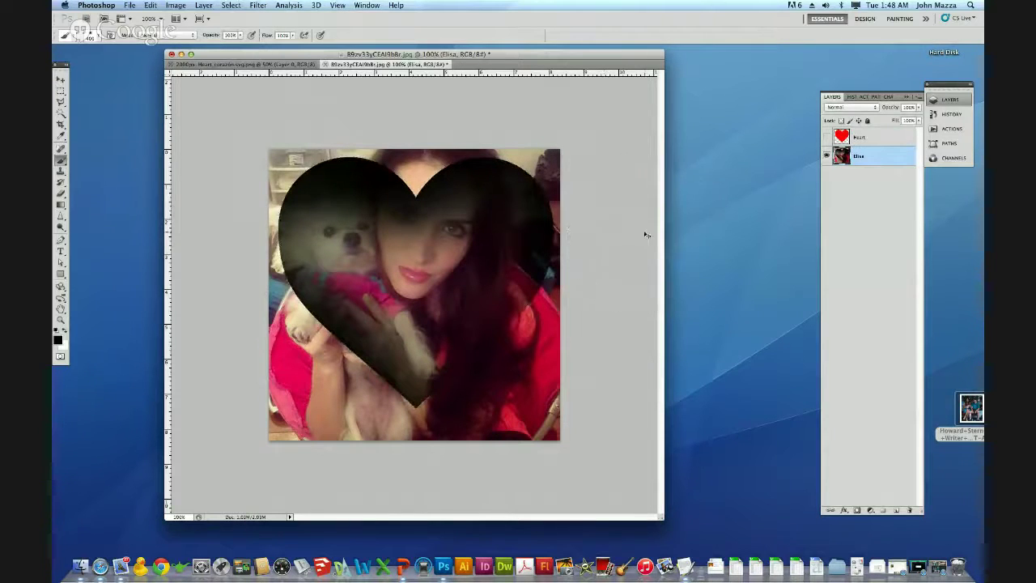
key("super+h")
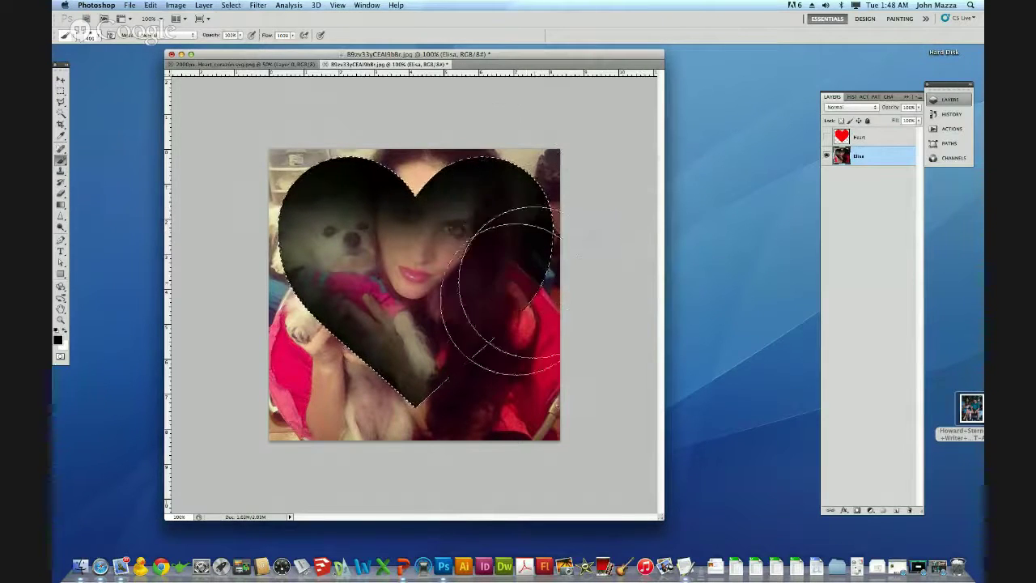
key("super+h")
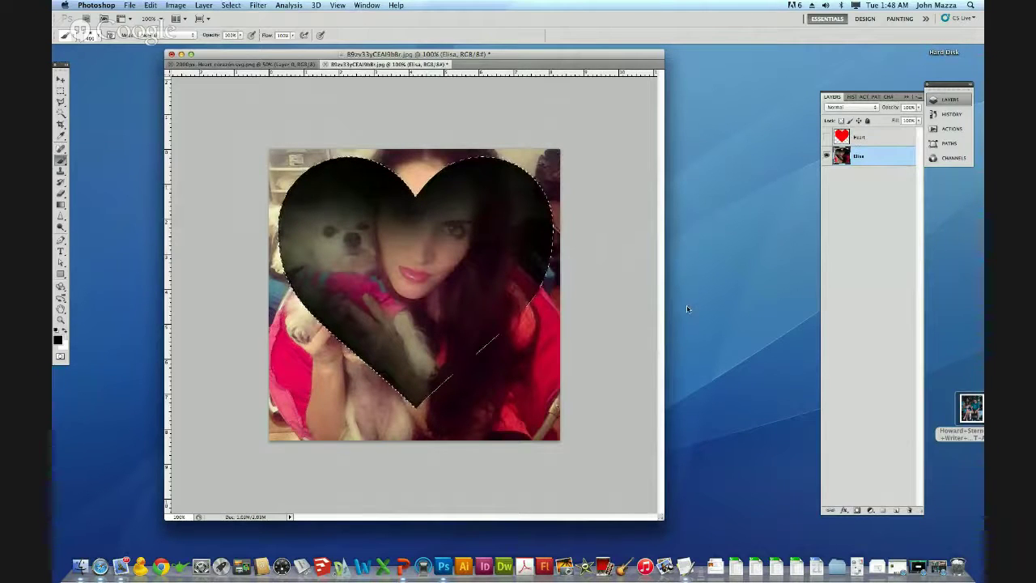
Undo the black shading, and delete the heart-shaped area from the photo before restoring it
key("super+z")
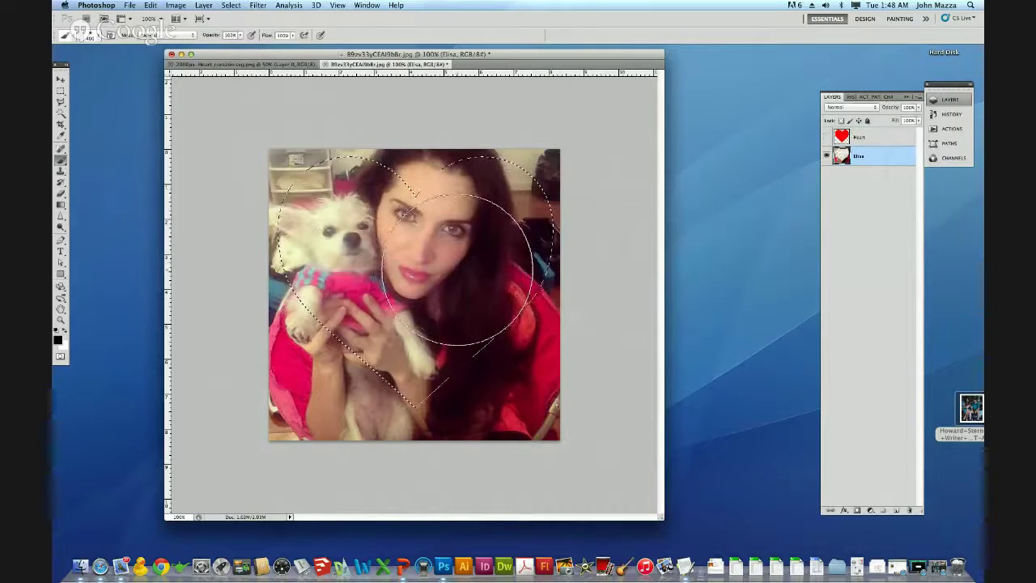
key("Delete")
key("super+z")
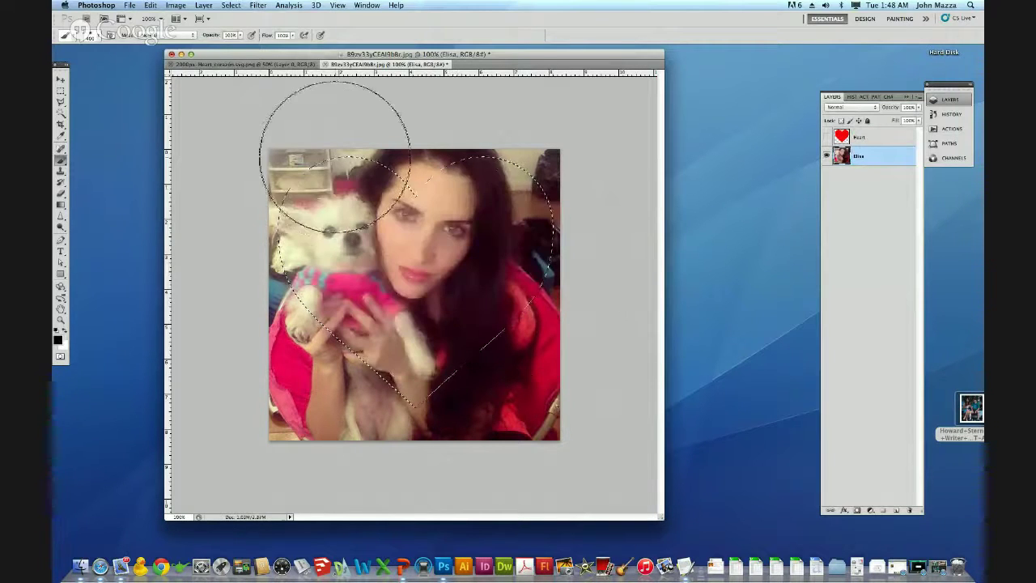
Try inverting the selection and deleting the photo outside the heart, and revert to the Move state in the history
left_click(230, 4)
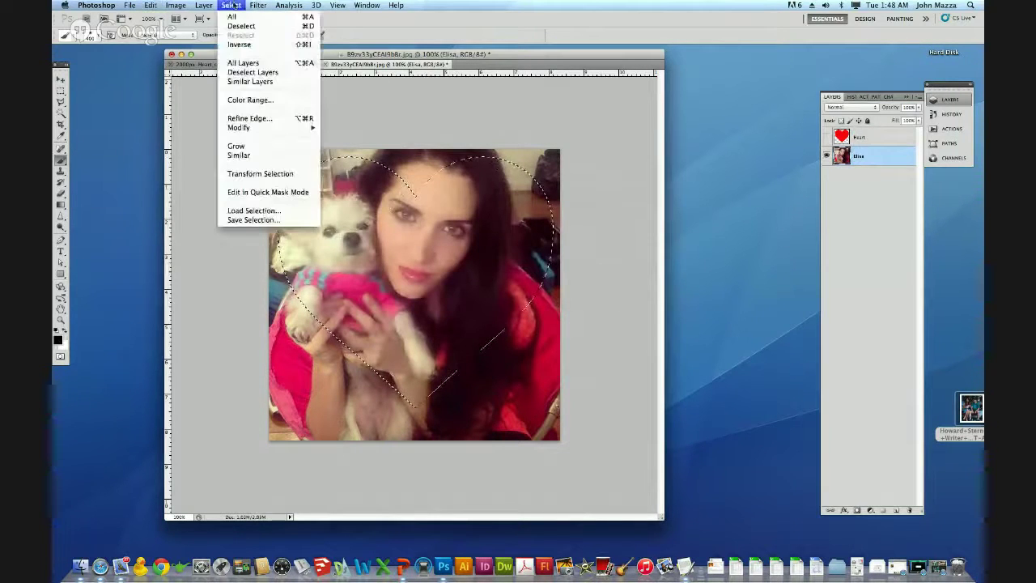
left_click(239, 43)
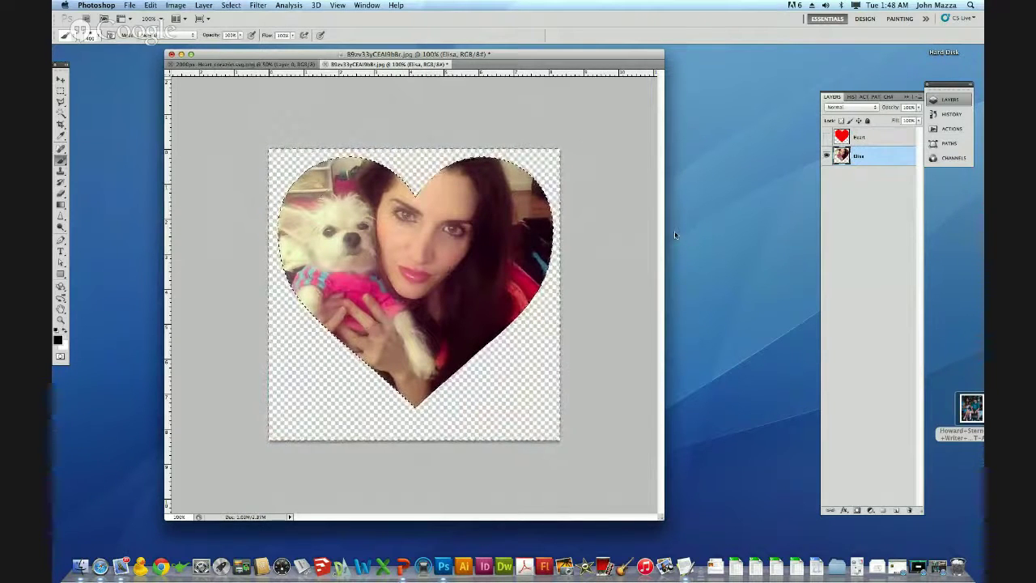
key("super+z")
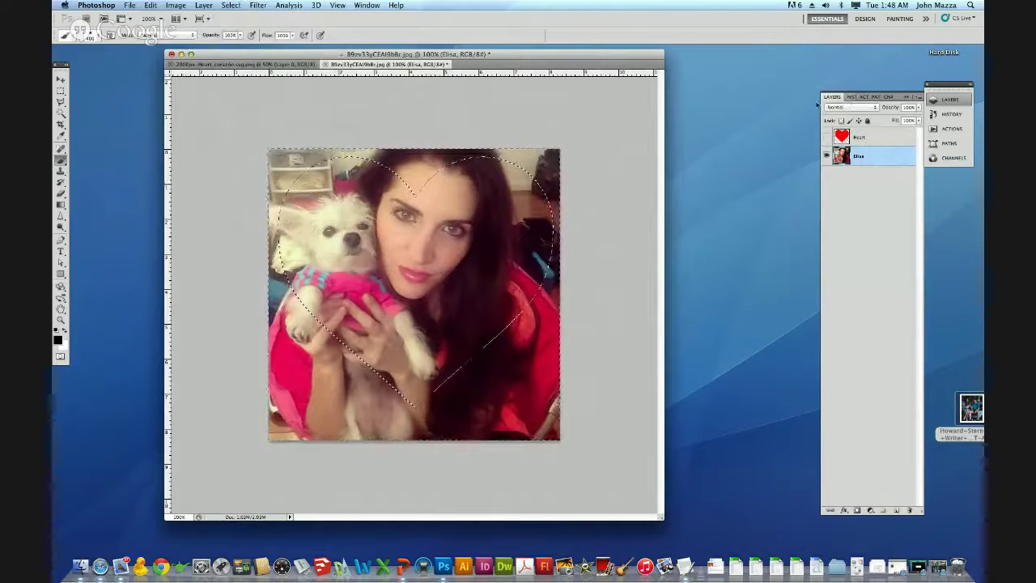
left_click(850, 97)
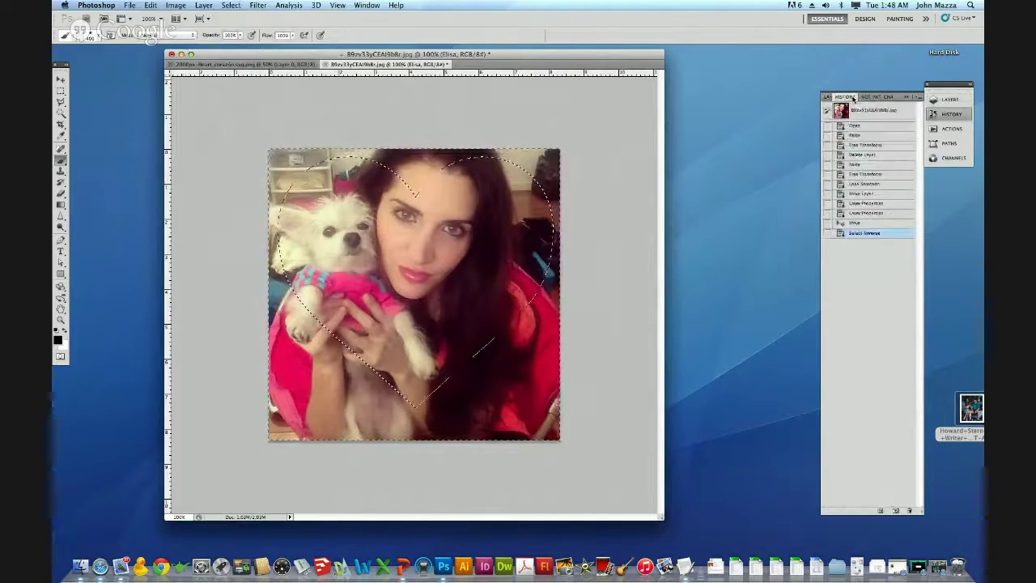
left_click(856, 223)
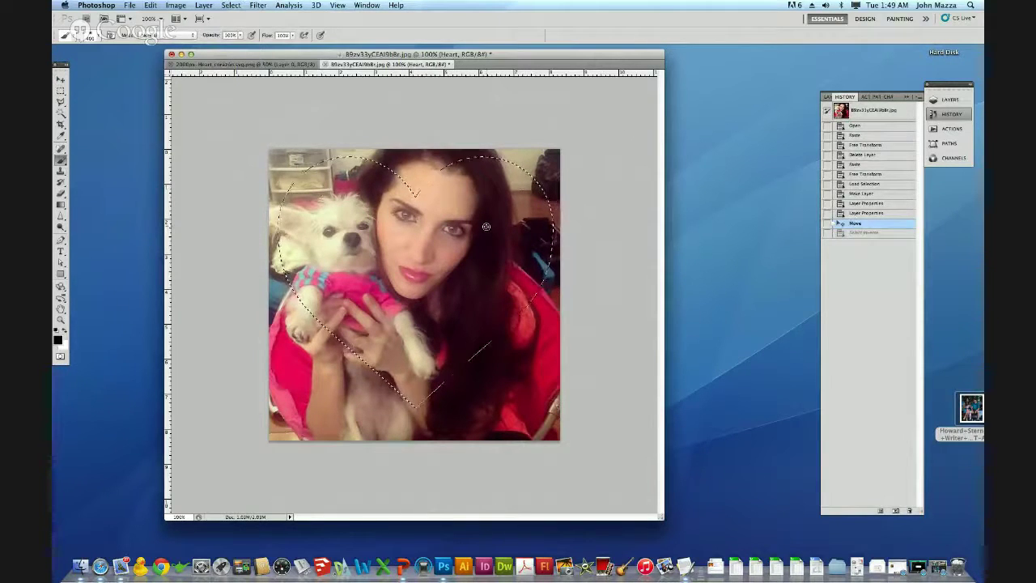
Make the photo layer active and shift the heart selection slightly upward with the Marquee tool
left_click(61, 91)
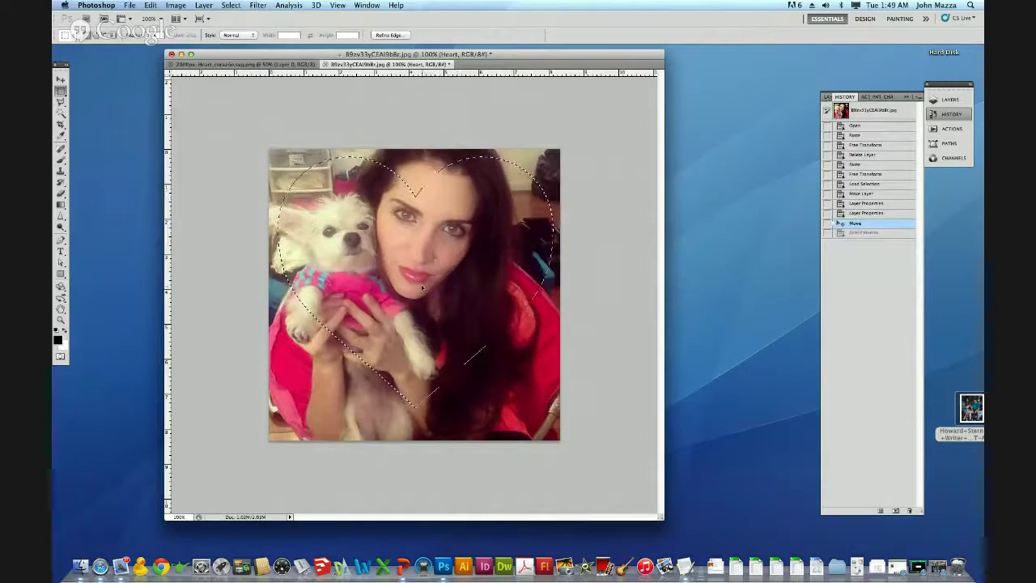
left_click(428, 249)
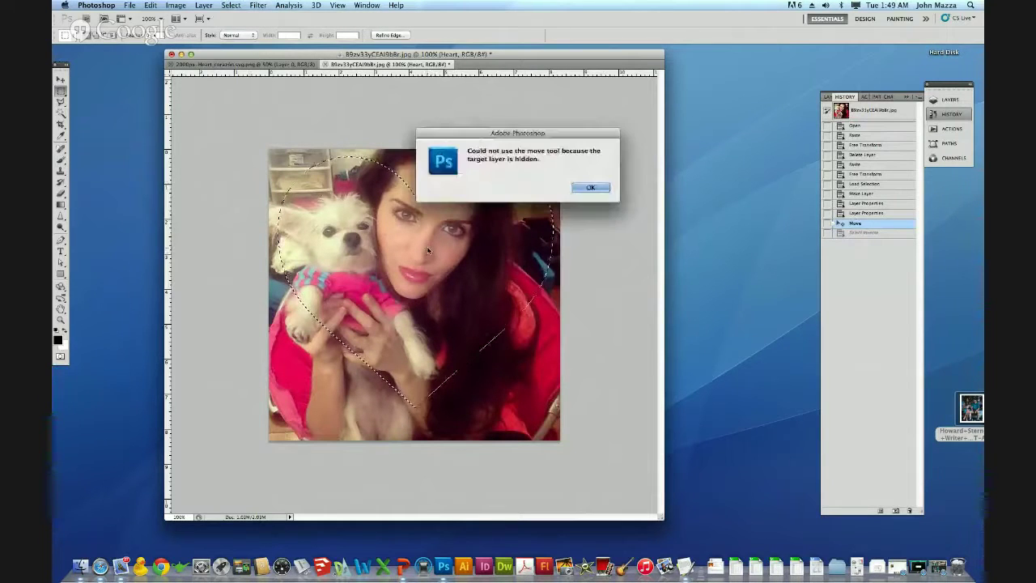
left_click(590, 188)
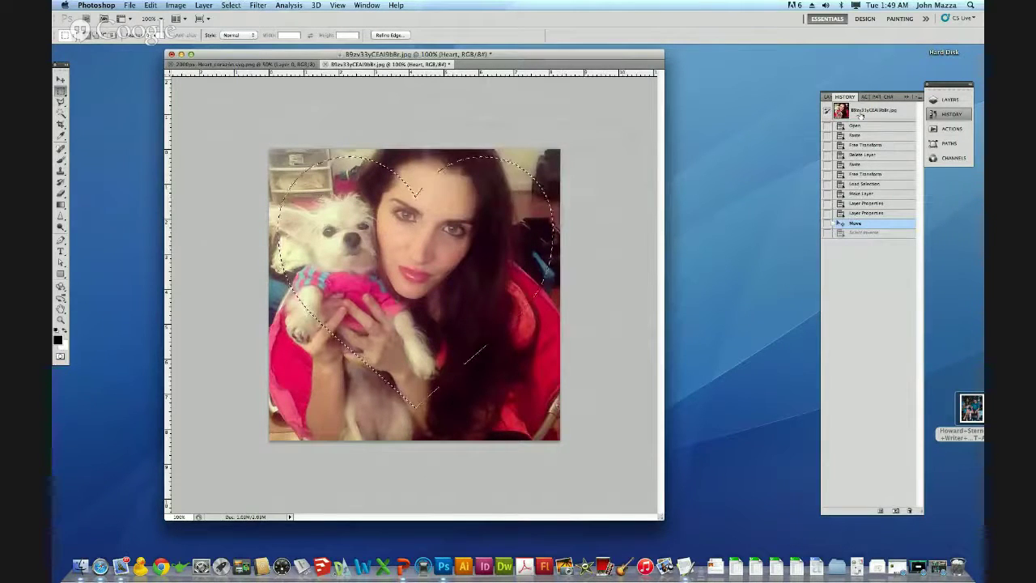
left_click(827, 96)
left_click(861, 157)
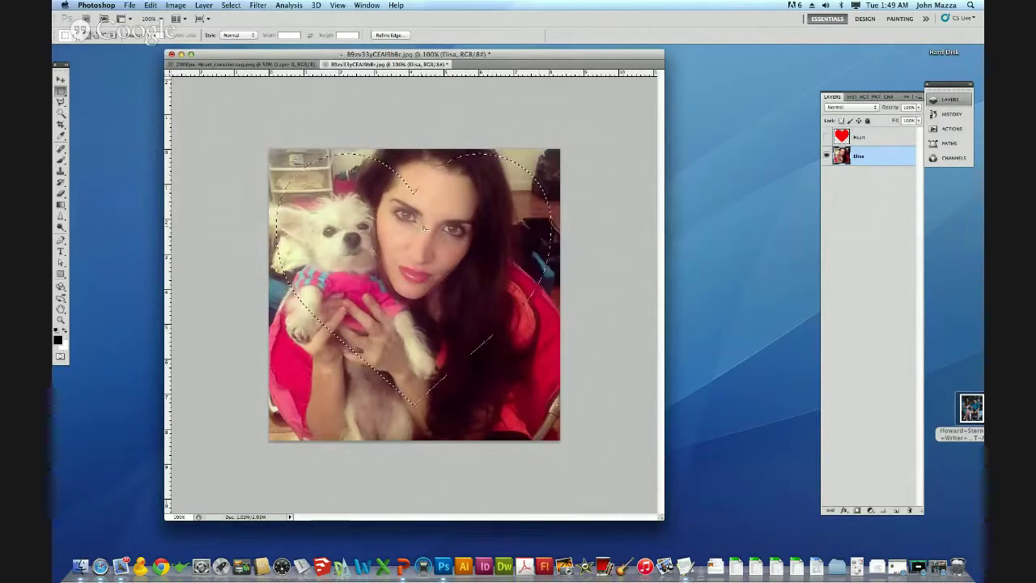
Invert the heart selection with a 6-pixel feather to delete the photo outside the heart, and hide the selection outline
left_click(232, 6)
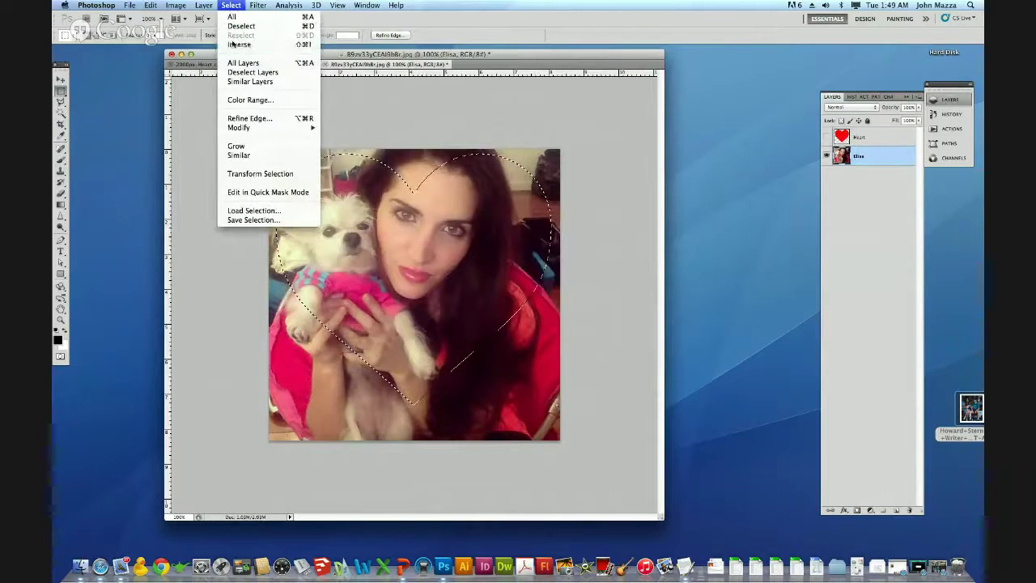
left_click(233, 17)
left_click(232, 5)
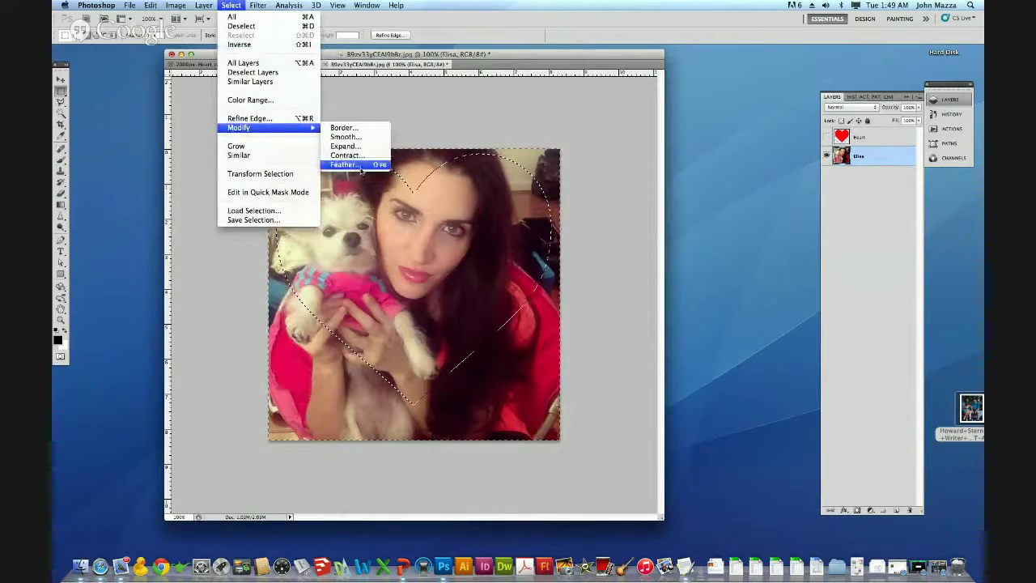
left_click(361, 166)
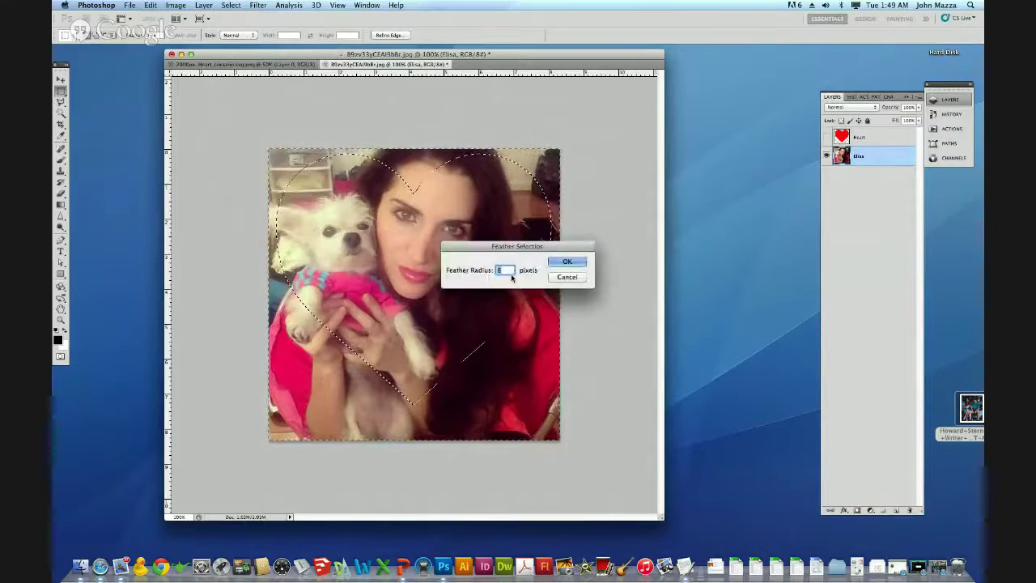
type("8")
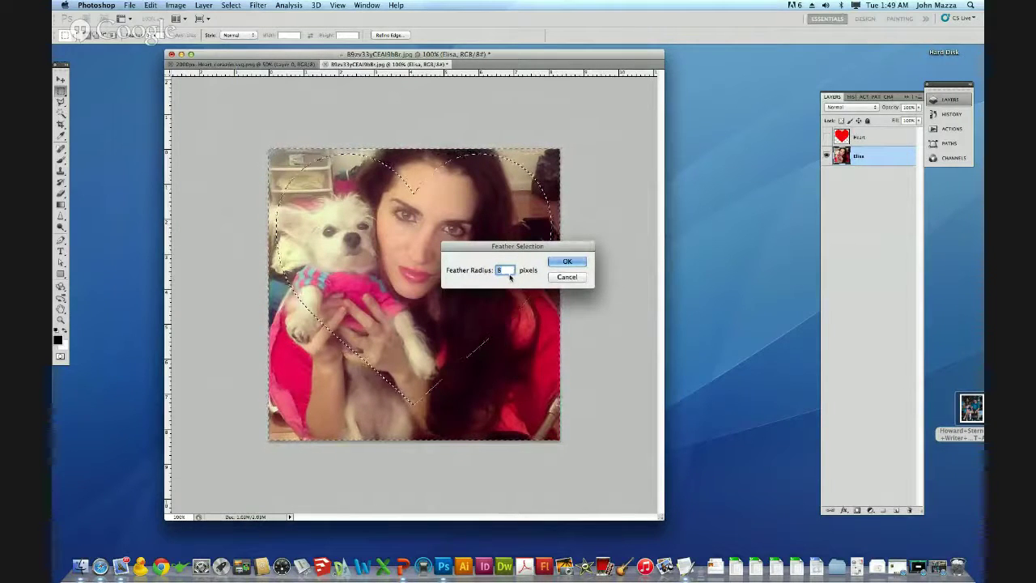
type("6")
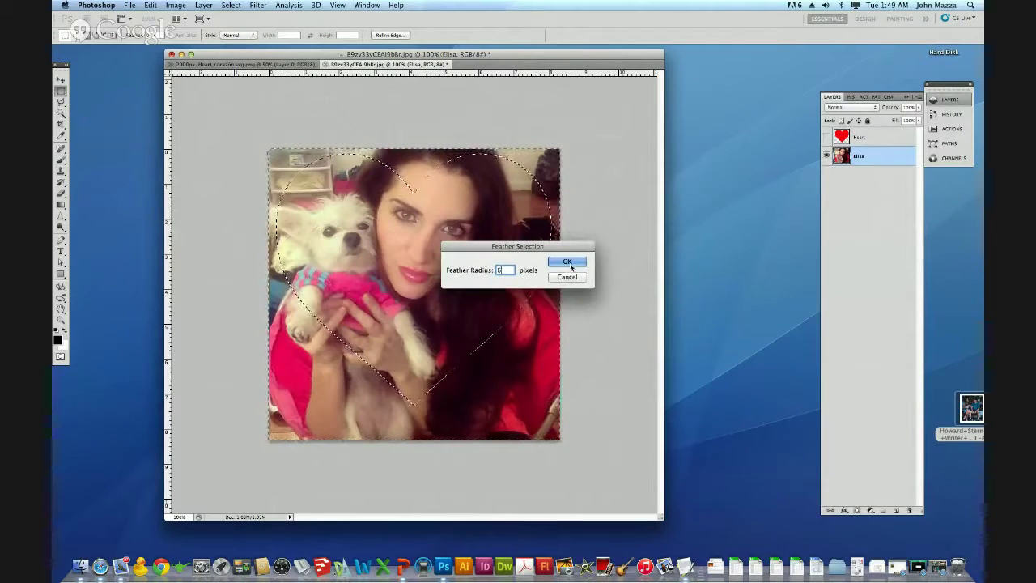
left_click(568, 264)
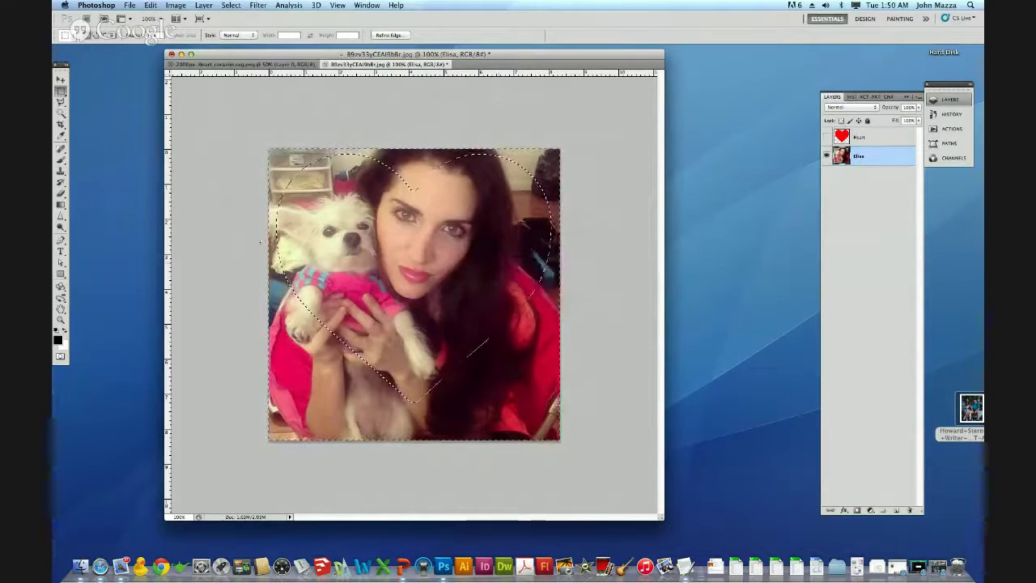
key("Delete")
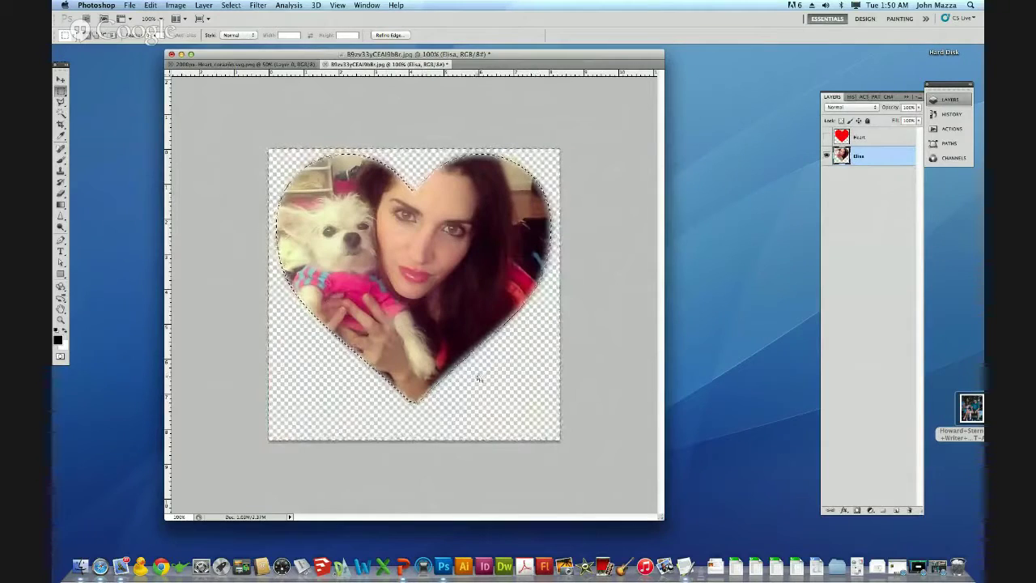
key("super+d")
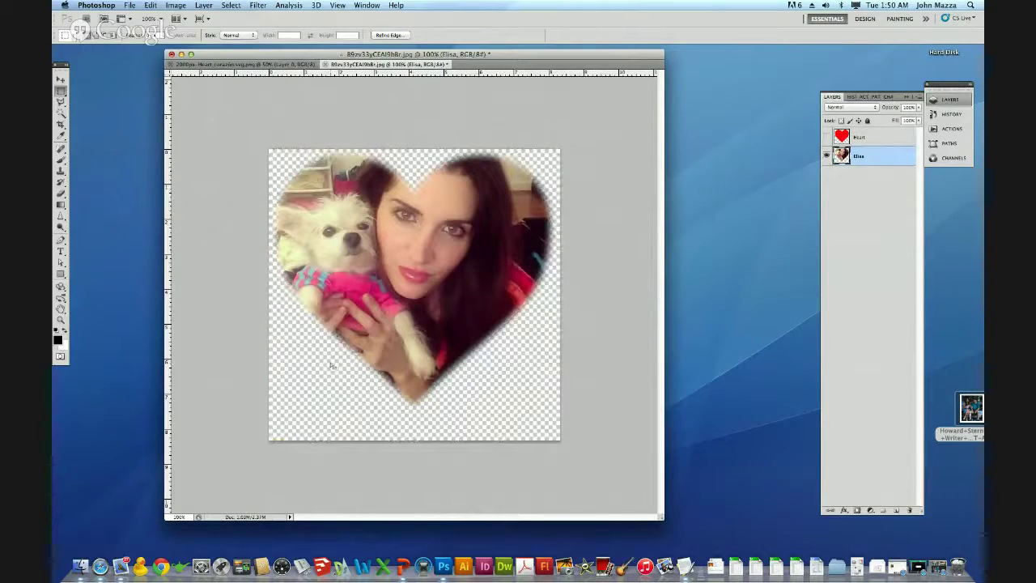
Add a new empty layer and place it directly below the heart-shaped photo layer
left_click(896, 513)
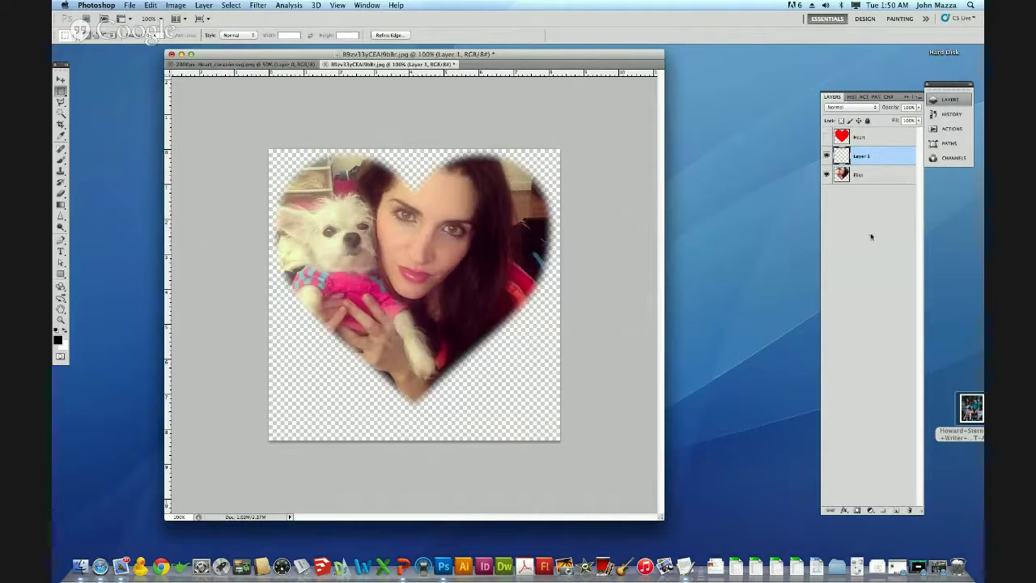
left_click_drag(856, 177, 844, 175)
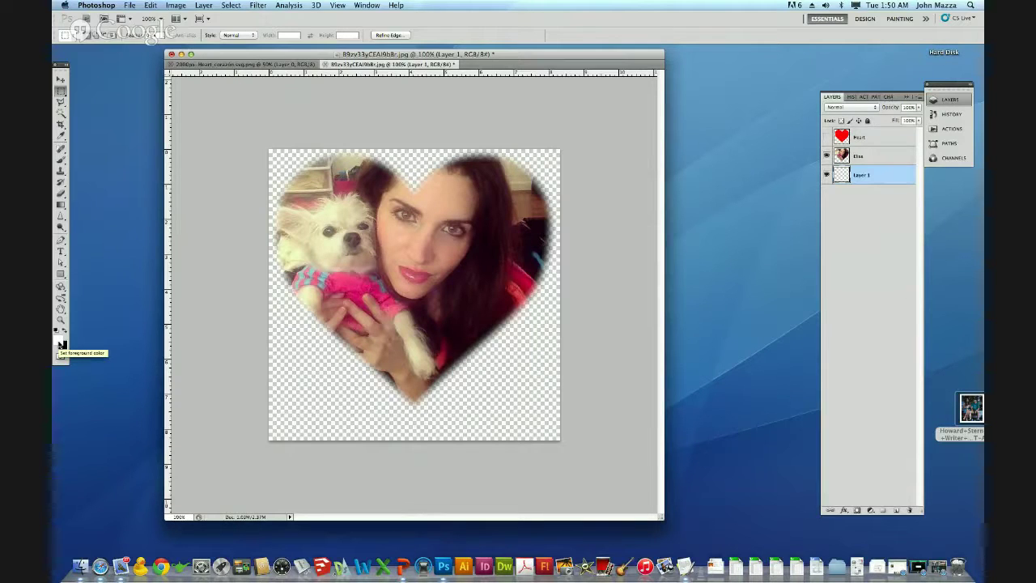
Undo a trial white fill on the new layer, and show and clear the remaining heart selection
key("super+BackSpace")
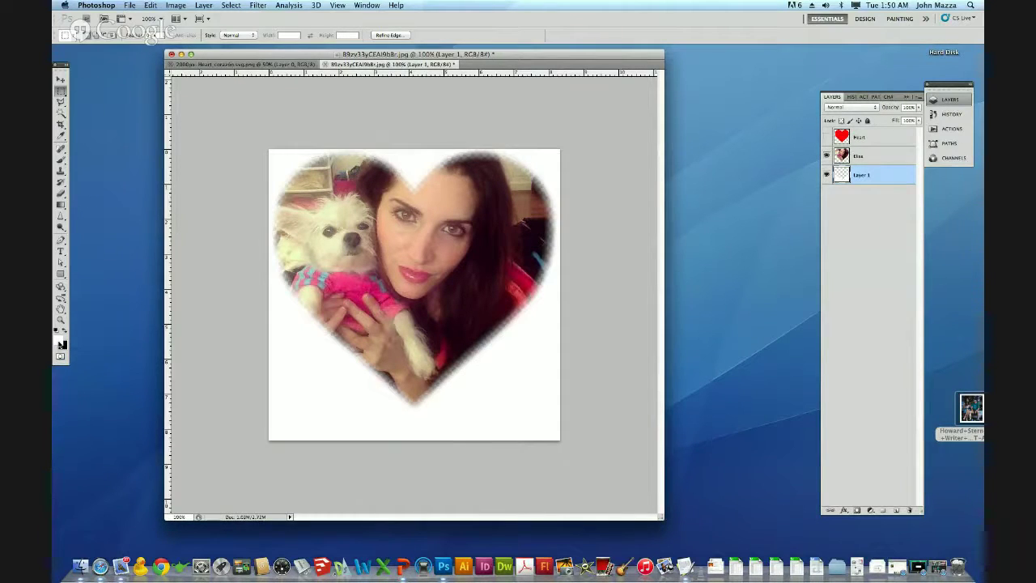
key("super+z")
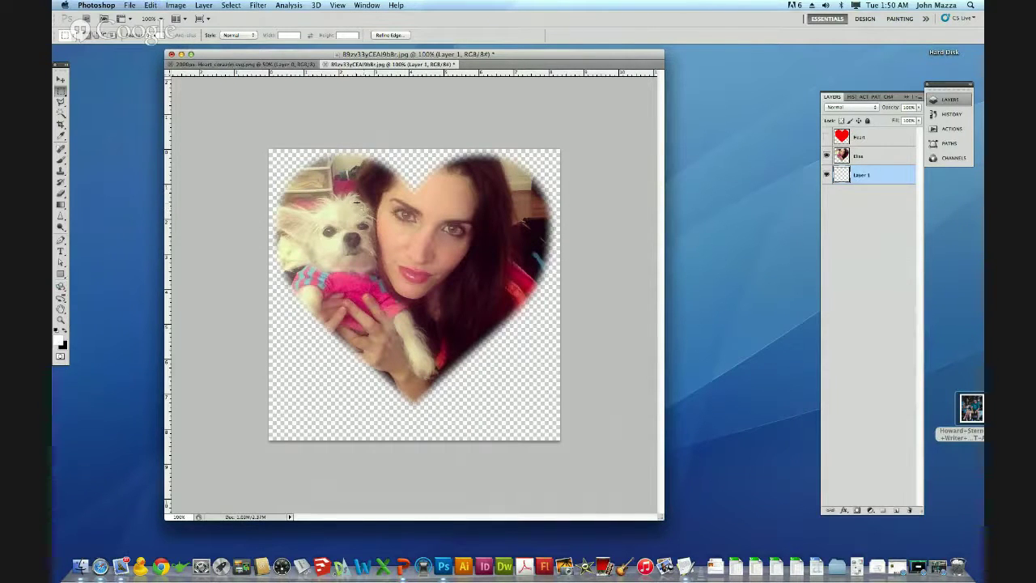
key("super+h")
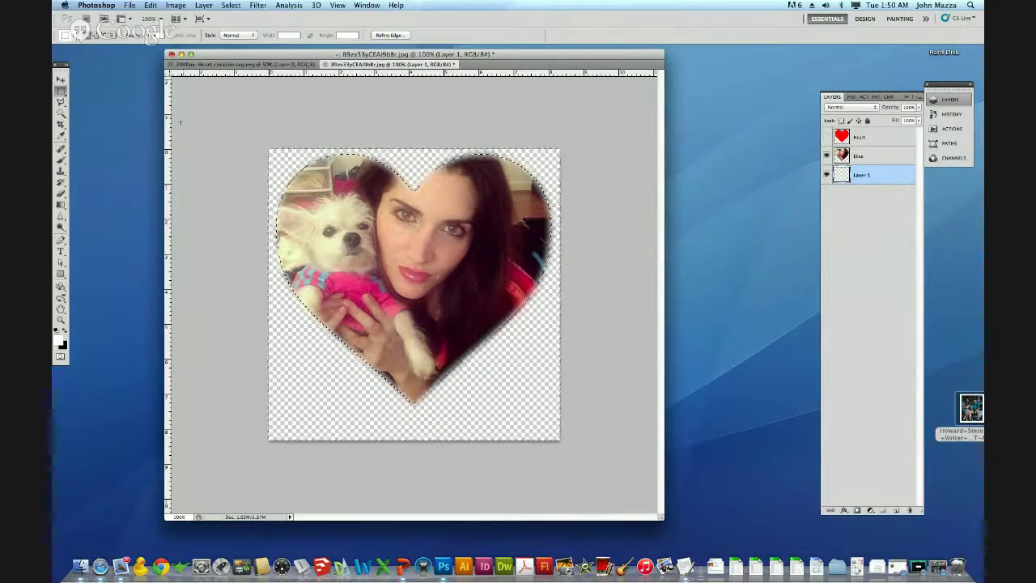
left_click(230, 5)
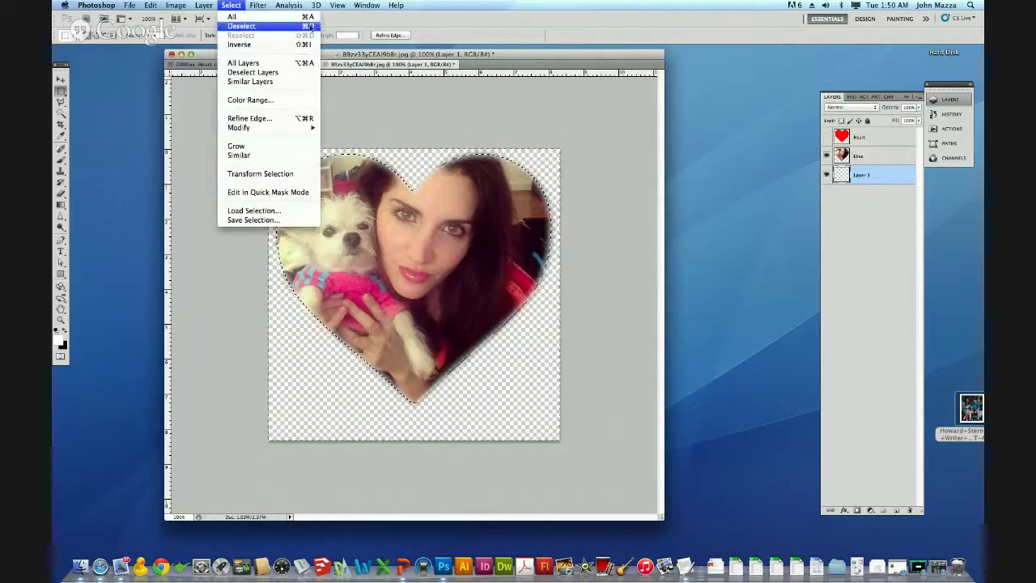
left_click(253, 28)
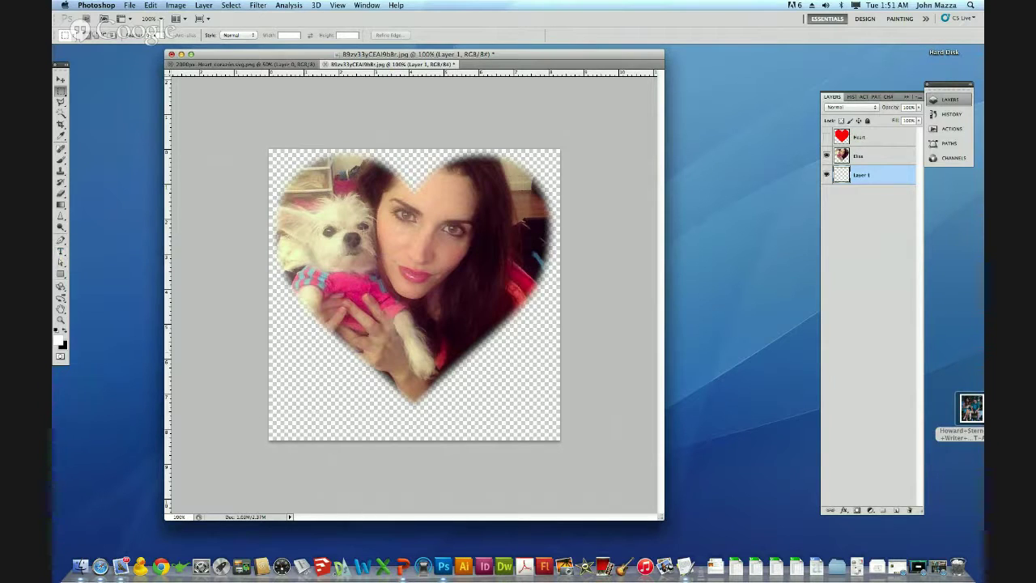
Fill the empty layer beneath the photo with White at 100% opacity in Normal mode
left_click(157, 6)
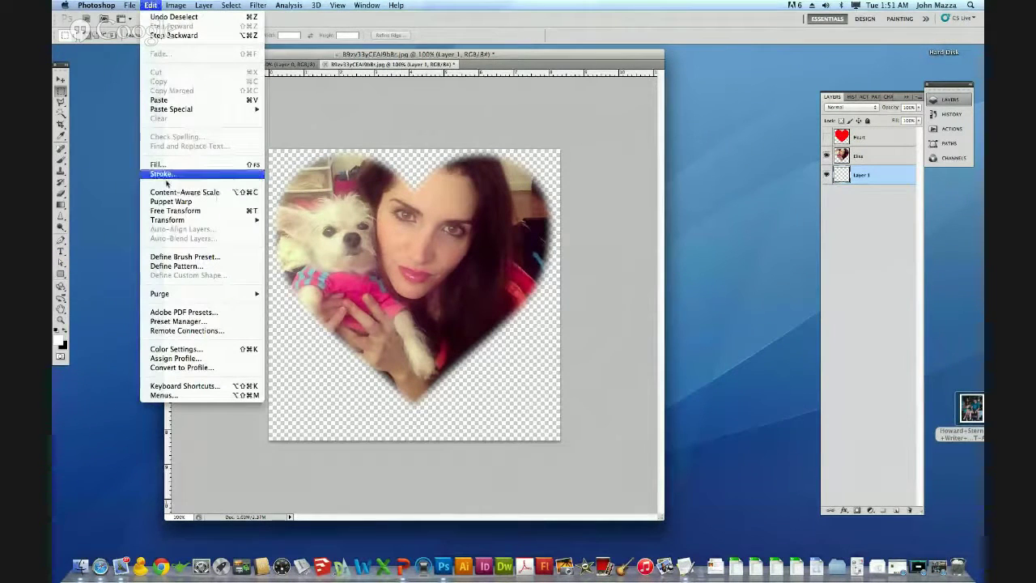
left_click(162, 165)
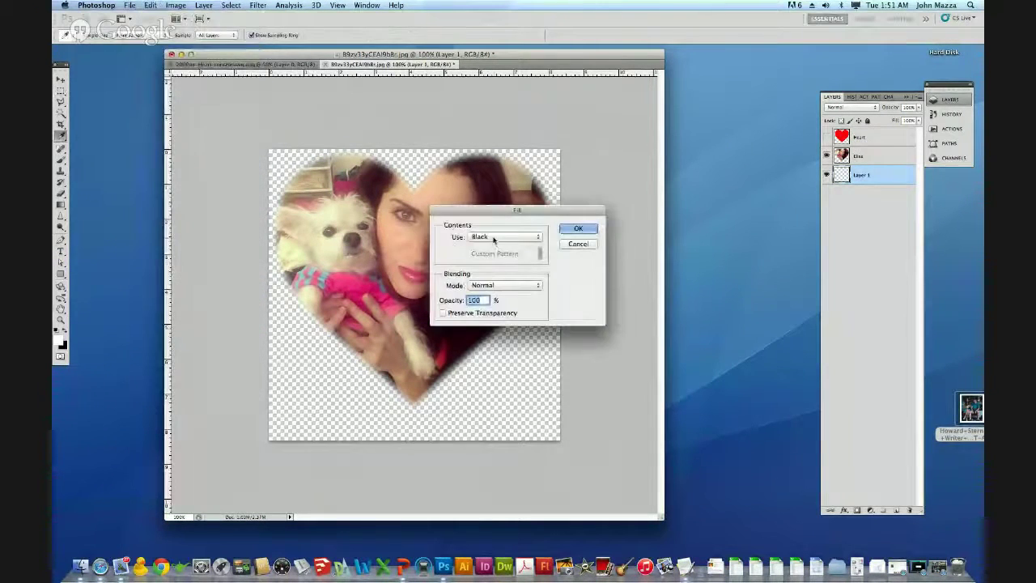
left_click(494, 238)
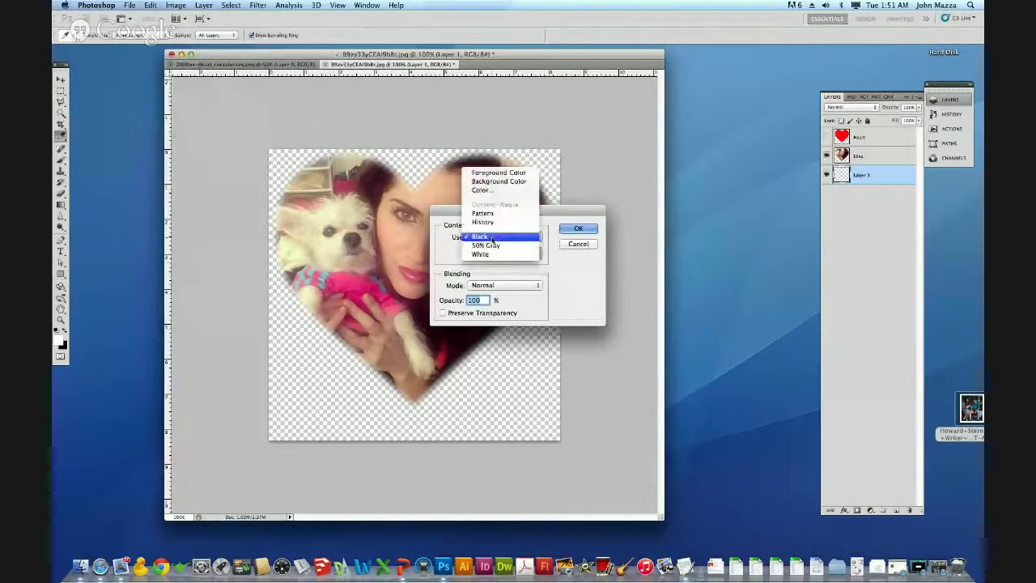
left_click(484, 255)
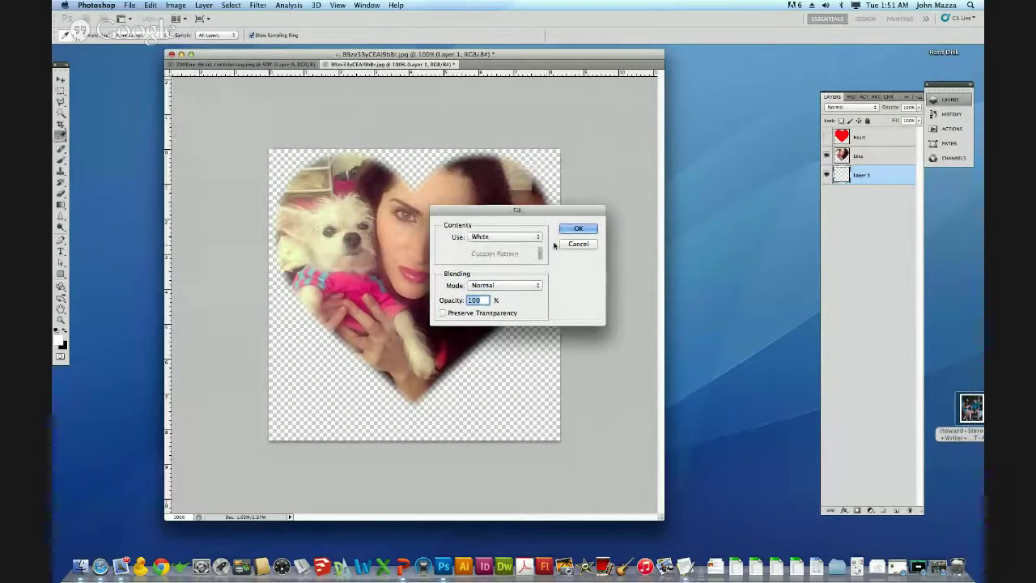
left_click(577, 229)
key("m")
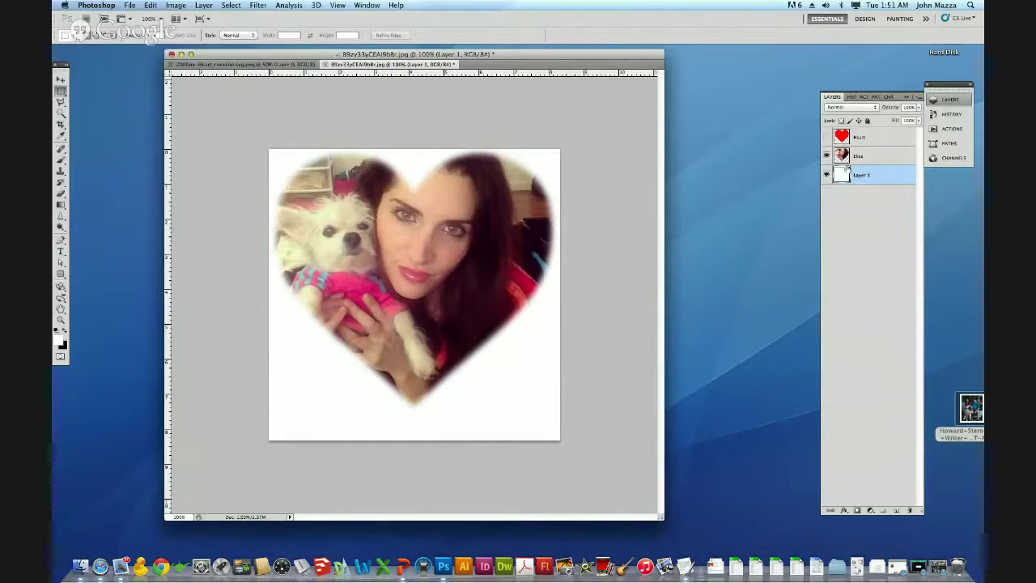
Move the white layer above the photo layer to show the stacking order, and return it below the photo
left_click_drag(861, 176, 859, 154)
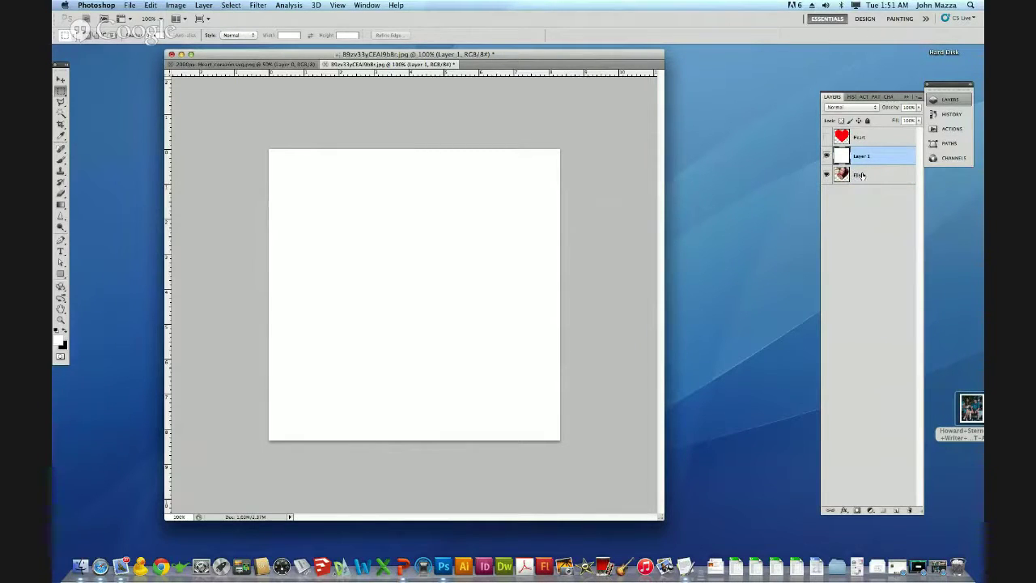
left_click_drag(860, 157, 837, 183)
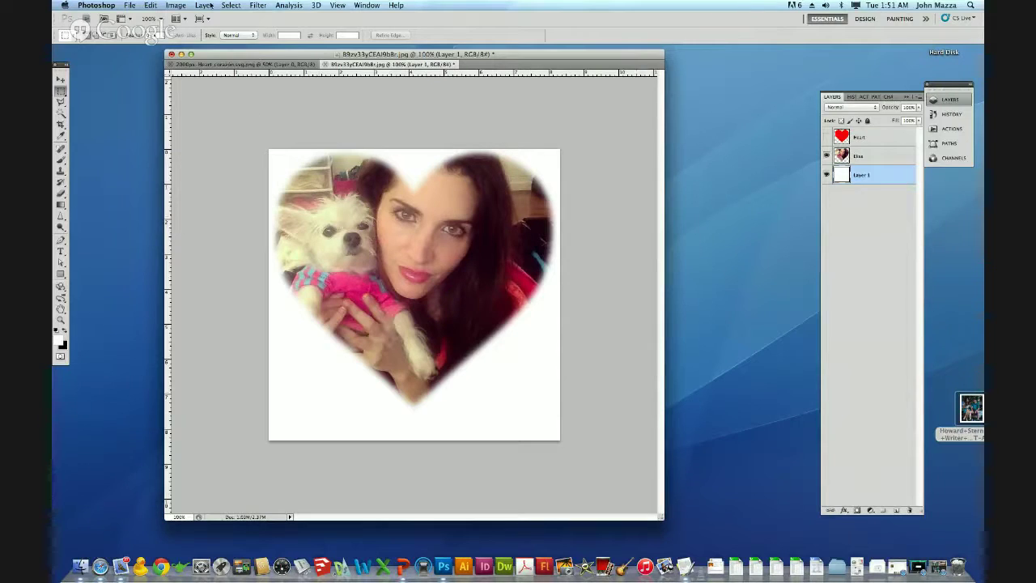
Enlarge the canvas to 12 by 12 inches around the centred picture, and fill the background layer with white across it
left_click(174, 5)
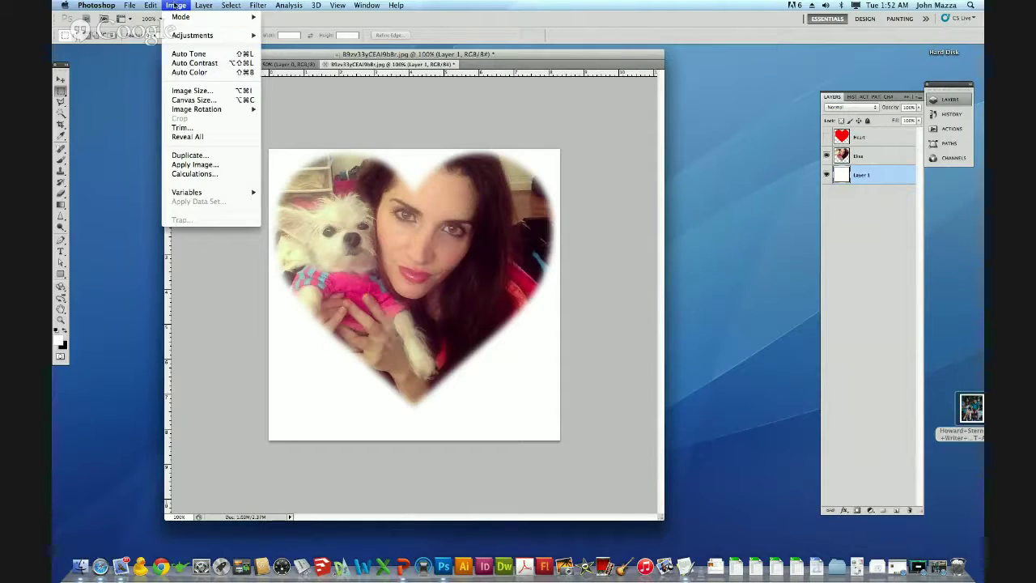
left_click(191, 99)
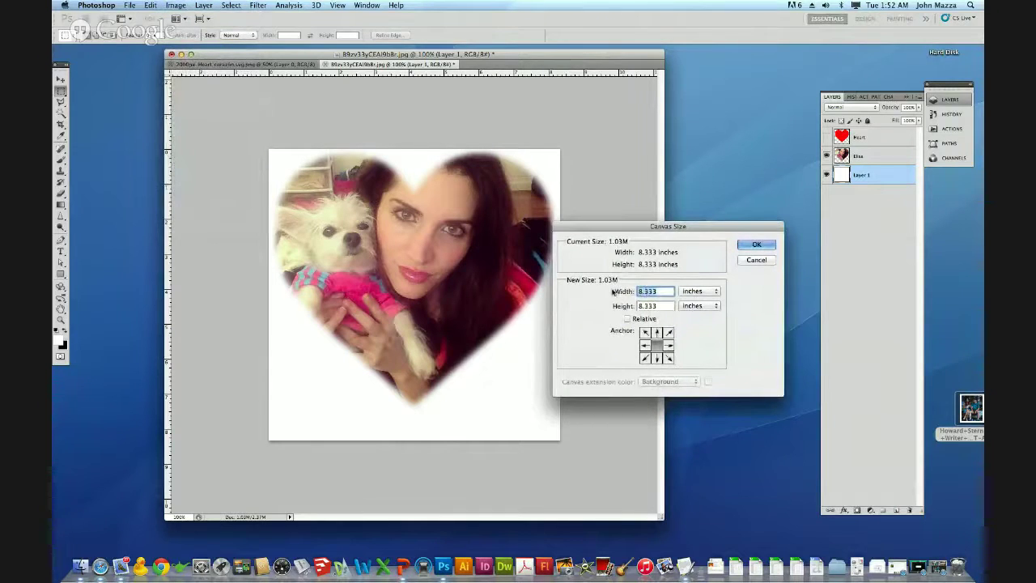
type("12")
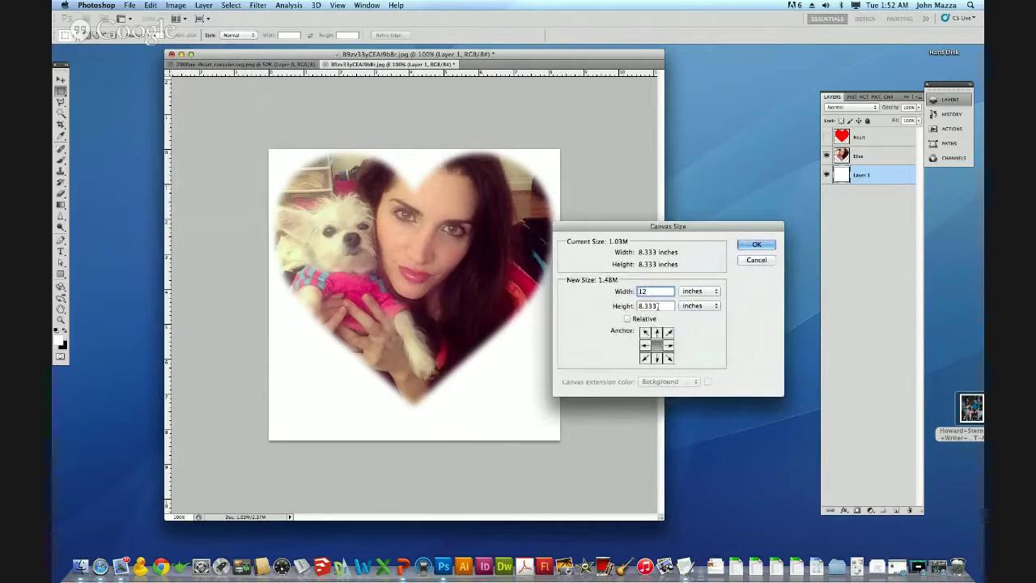
key("Tab")
type("12")
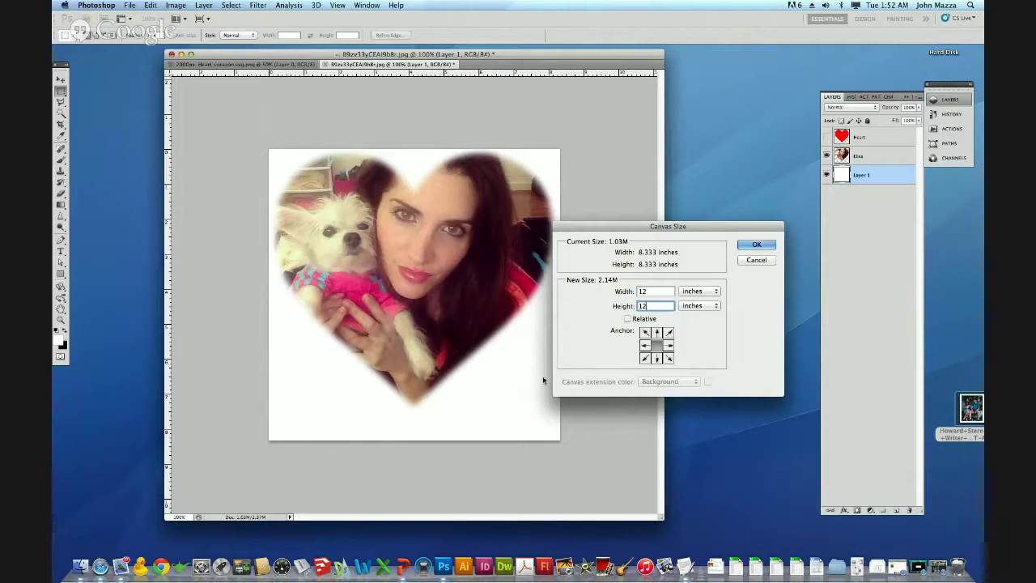
left_click(644, 332)
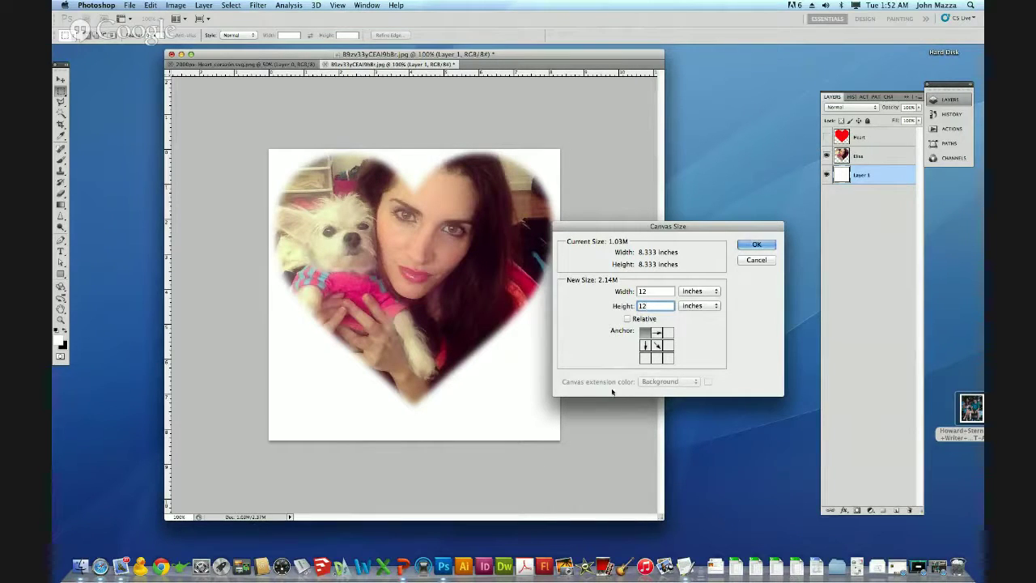
left_click(750, 245)
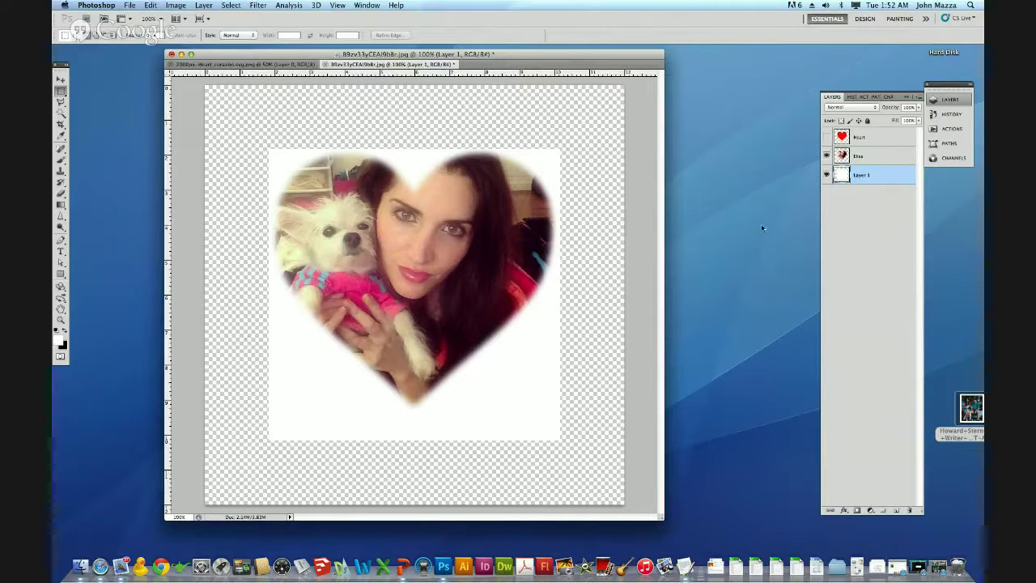
key("super+BackSpace")
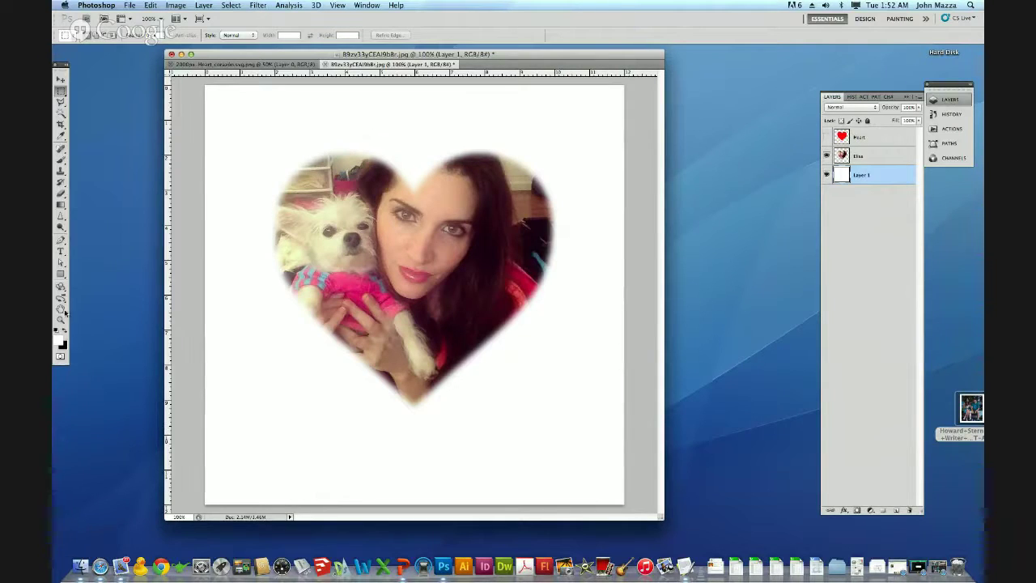
Show the Character settings beside the canvas, and add a centred text line with the woman's and dog's names above the heart
left_click(61, 255)
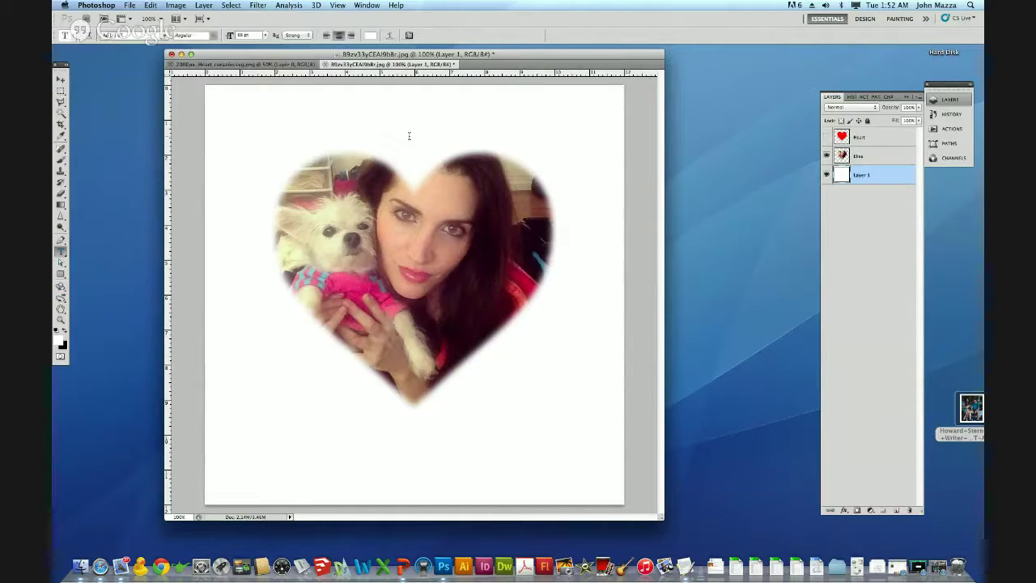
left_click(366, 6)
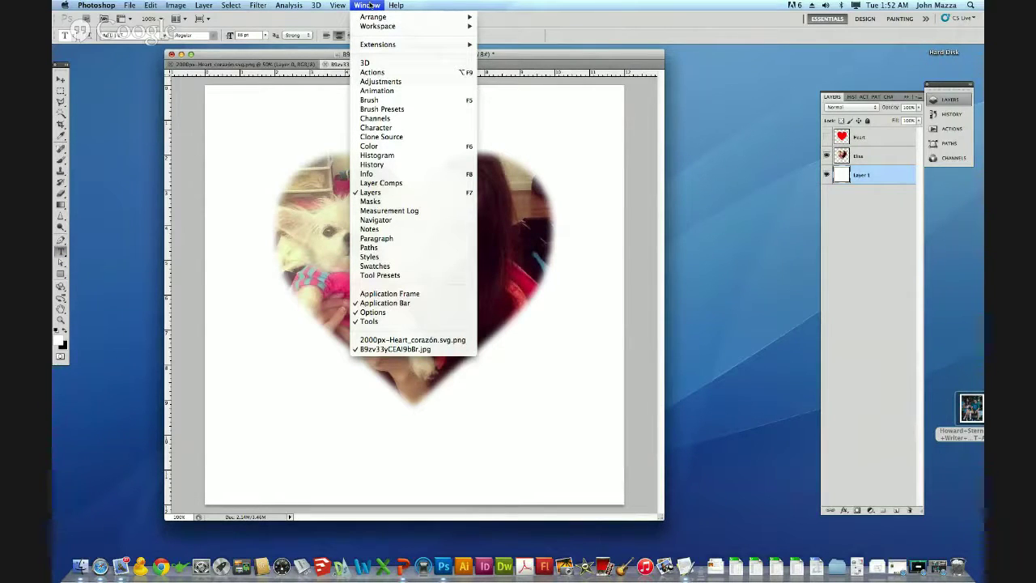
left_click(376, 127)
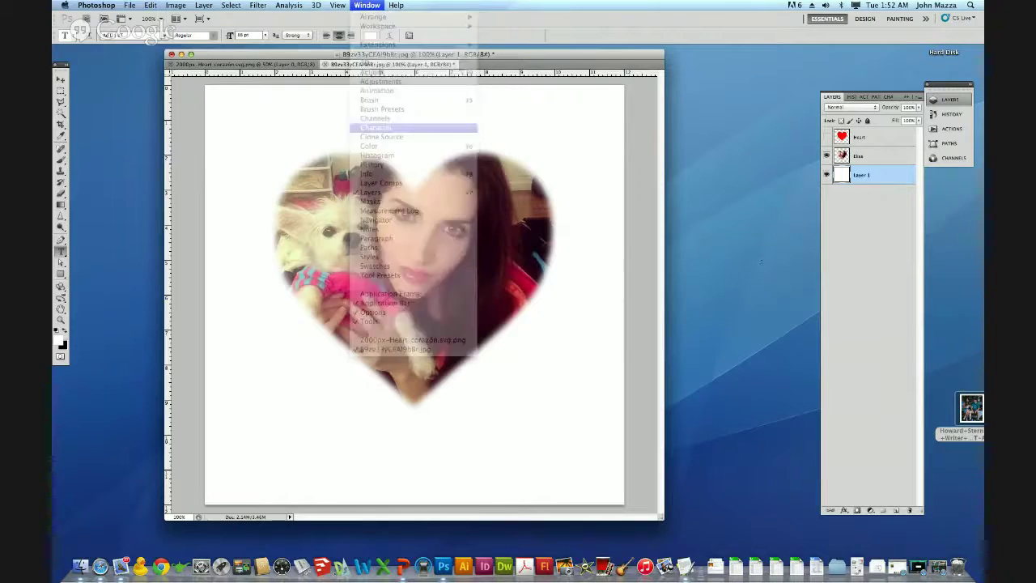
left_click_drag(631, 253, 721, 258)
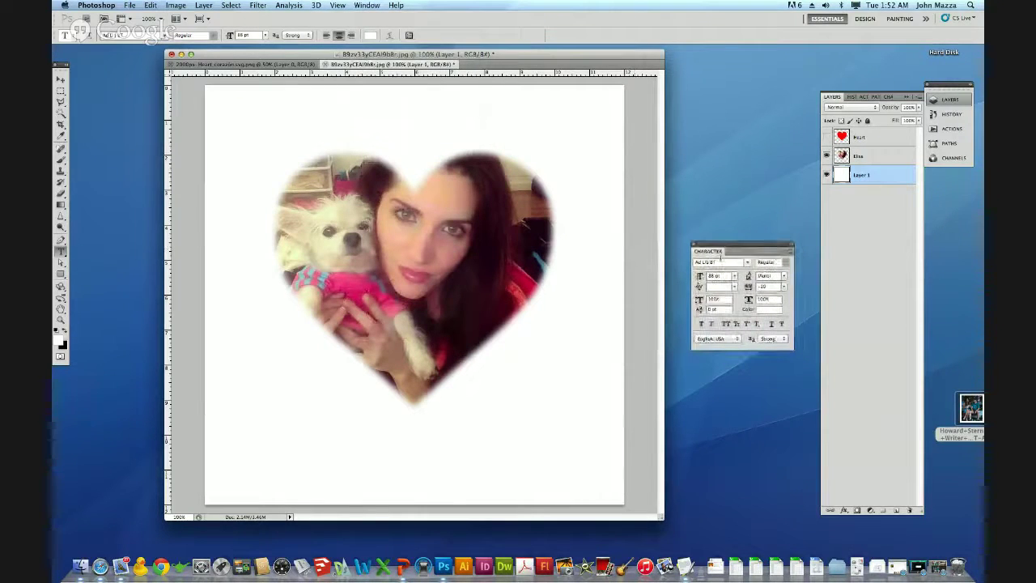
left_click(413, 132)
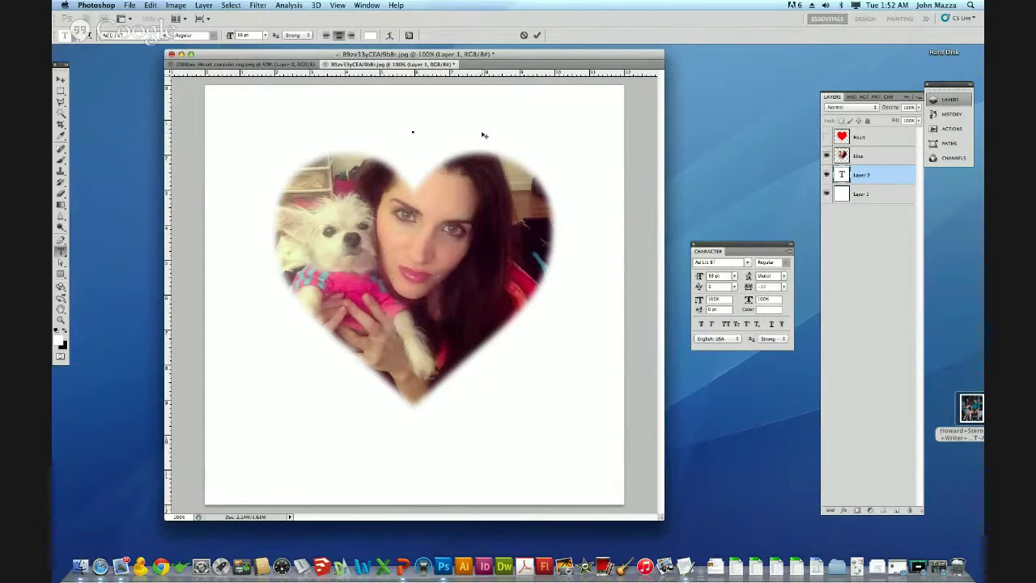
type("Elisanes Day")
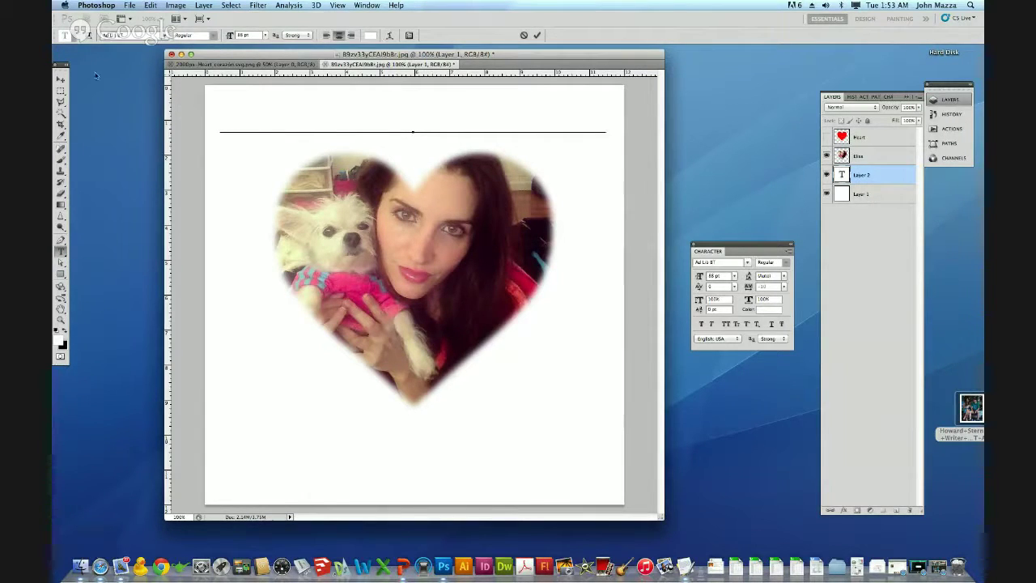
Set the text line's color to black (000000), and correct the dog's name by replacing its "o" with "i"
left_click(62, 161)
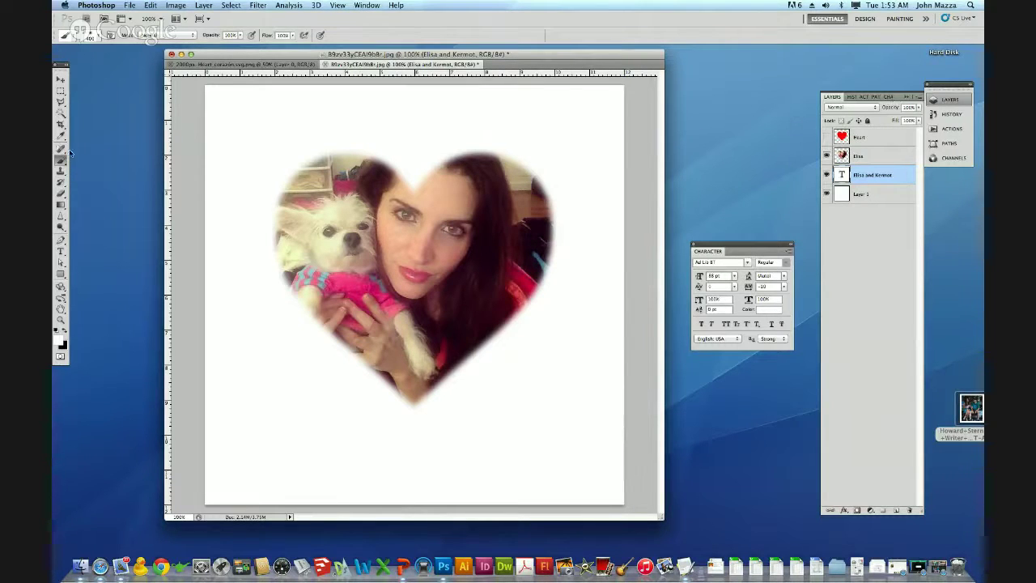
left_click(62, 93)
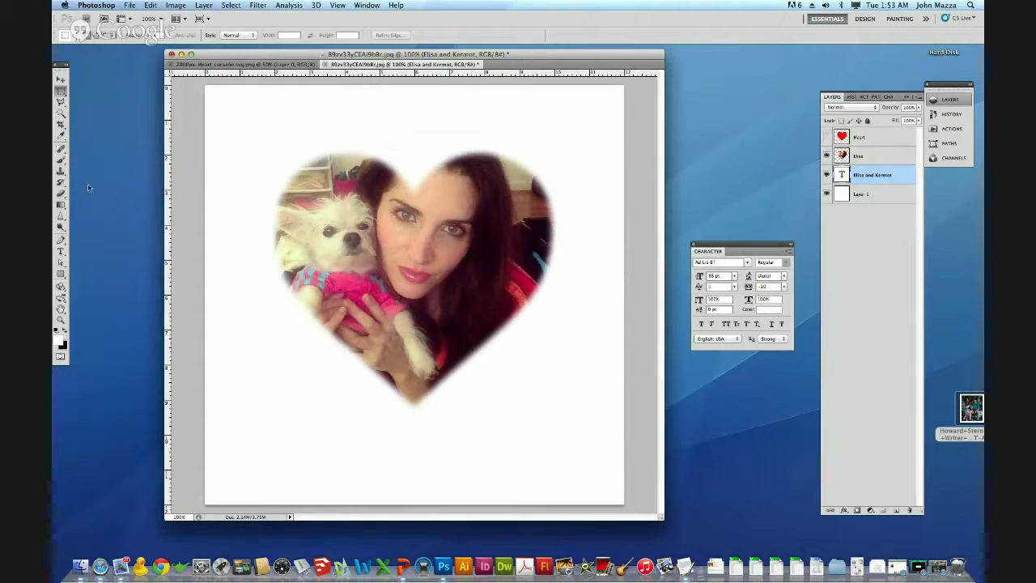
left_click(61, 251)
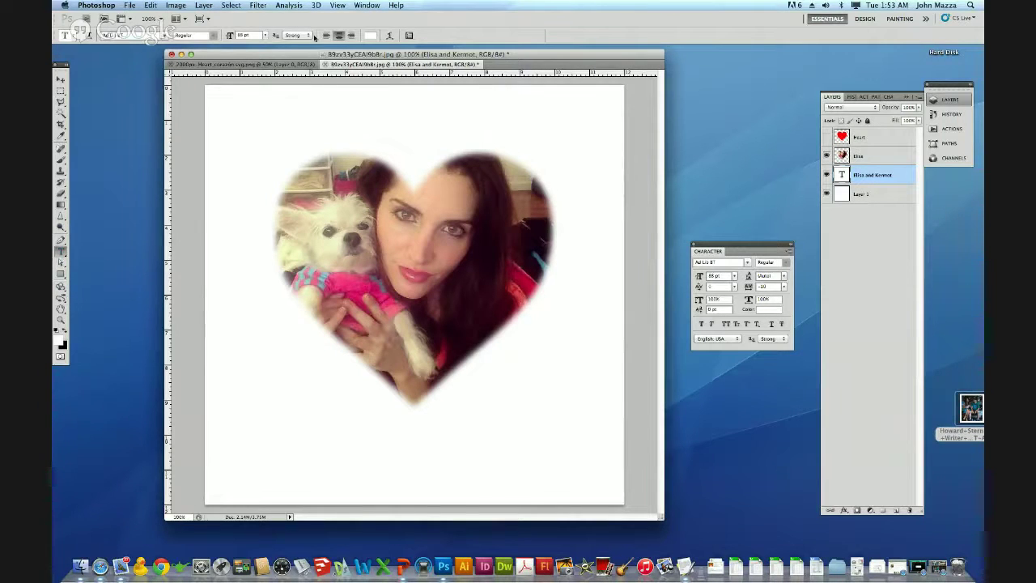
left_click(372, 37)
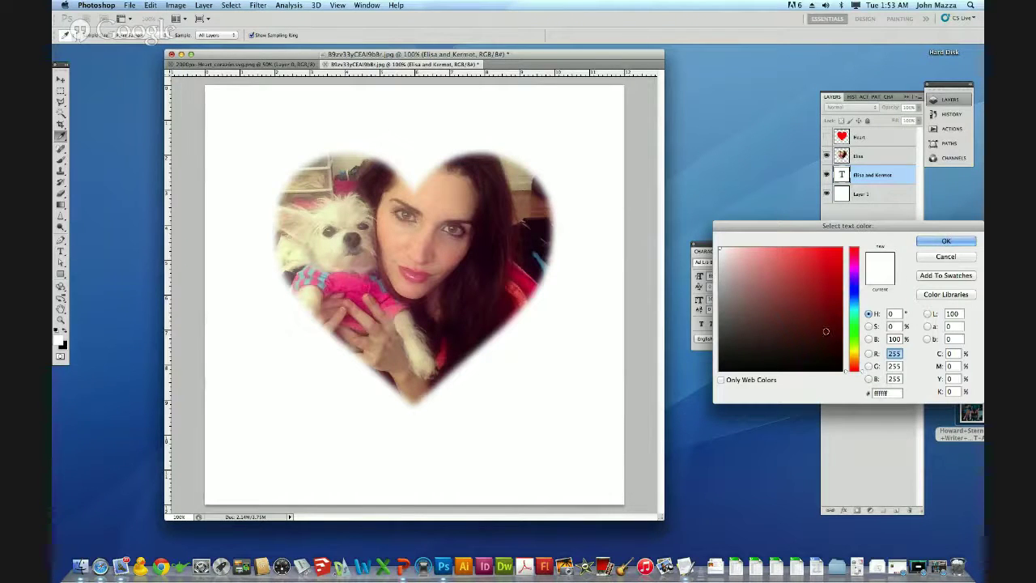
left_click_drag(826, 331, 620, 416)
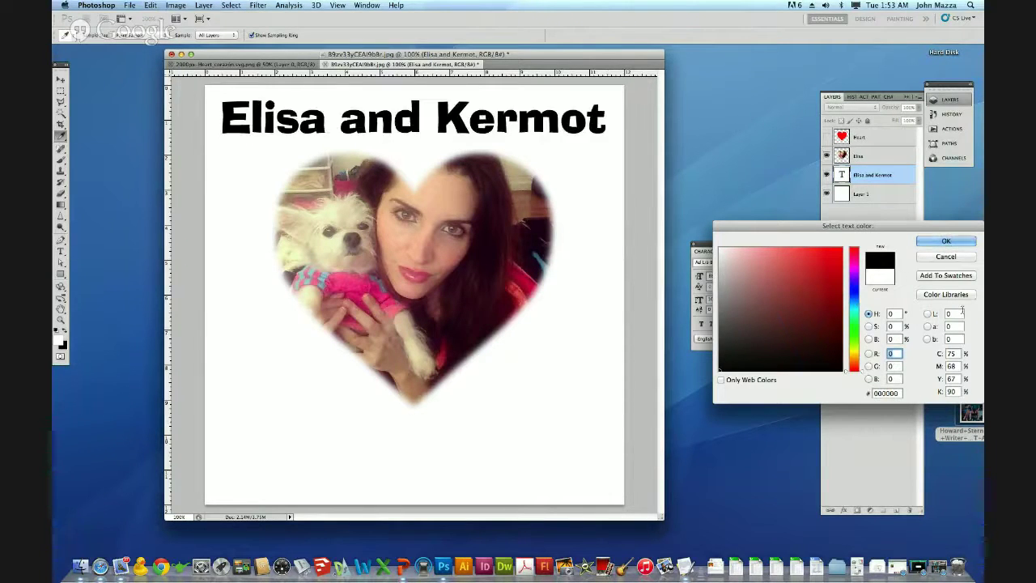
left_click(945, 241)
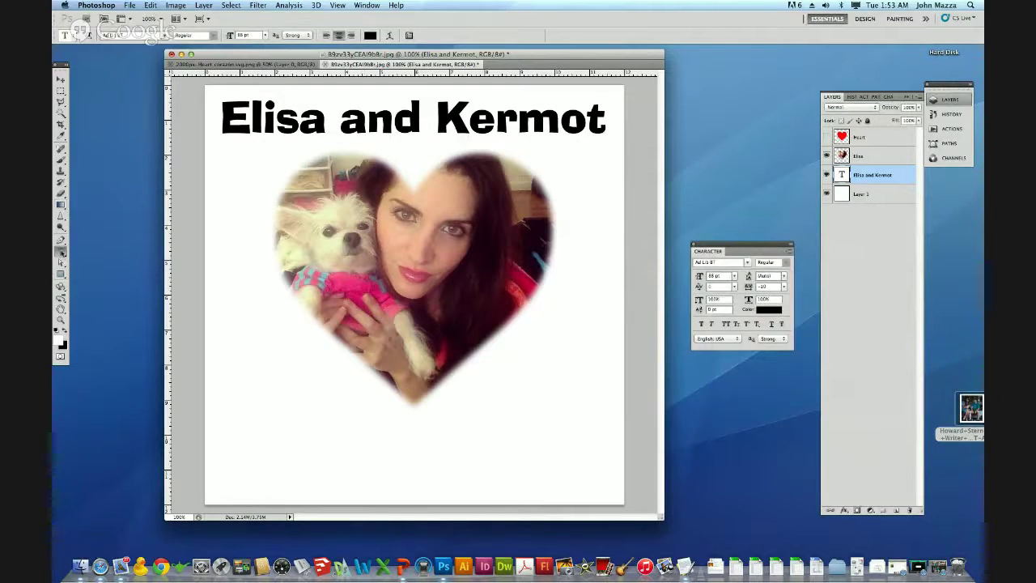
left_click_drag(557, 126, 580, 126)
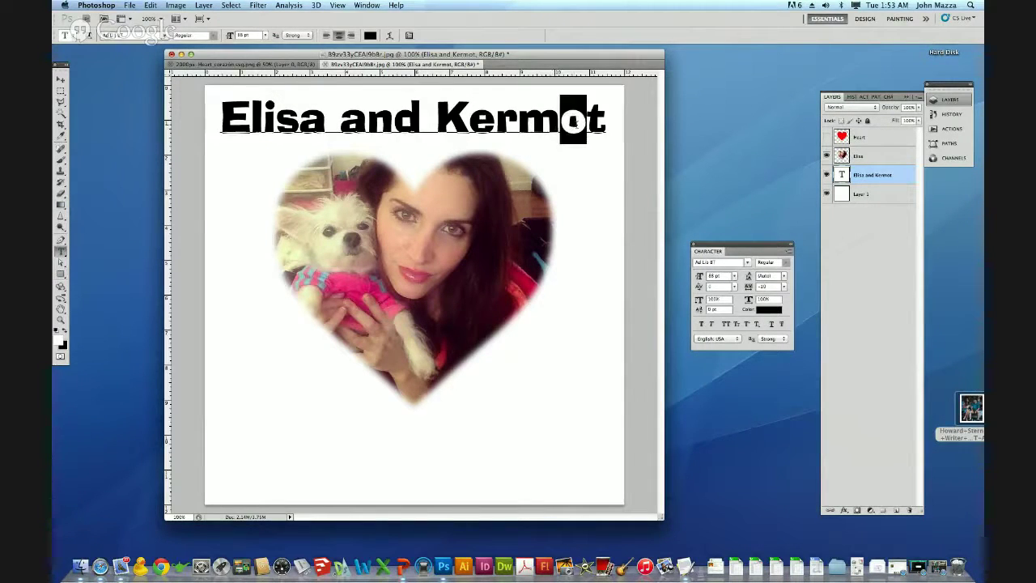
type("i")
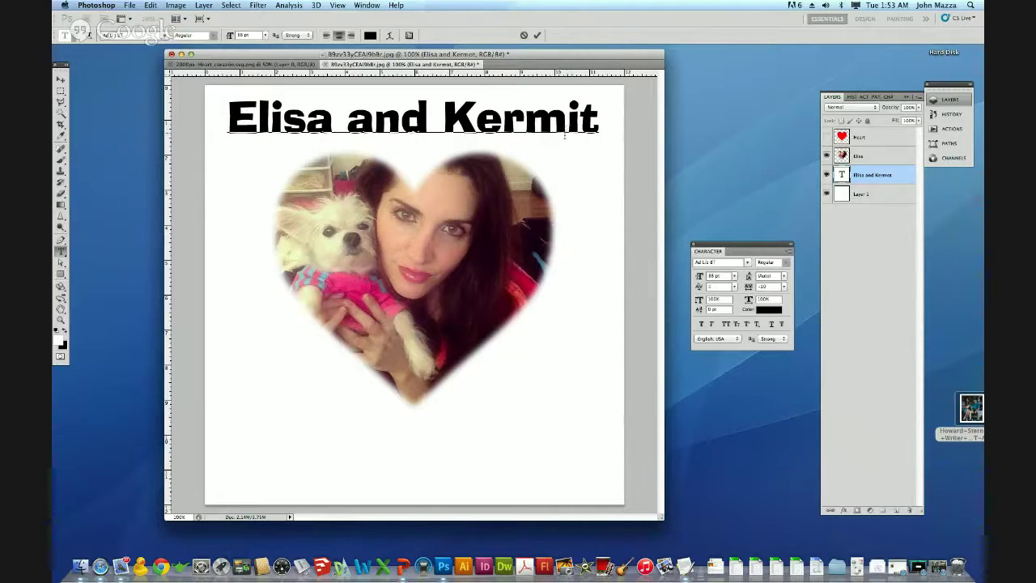
Select the whole text line and preview it in successive fonts, starting with Aachen and going through to New Berolina MT
left_click_drag(599, 121, 216, 100)
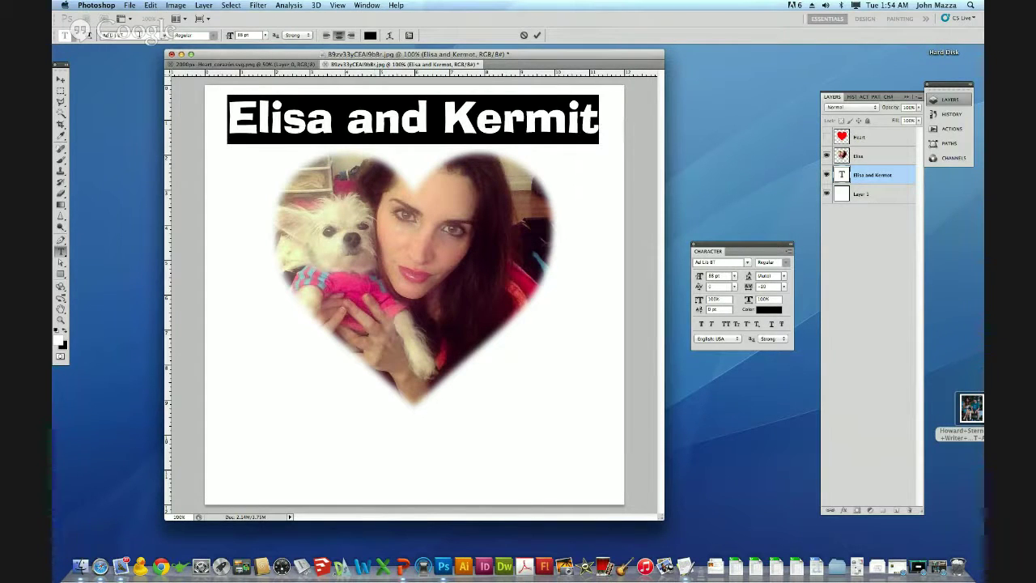
left_click(113, 35)
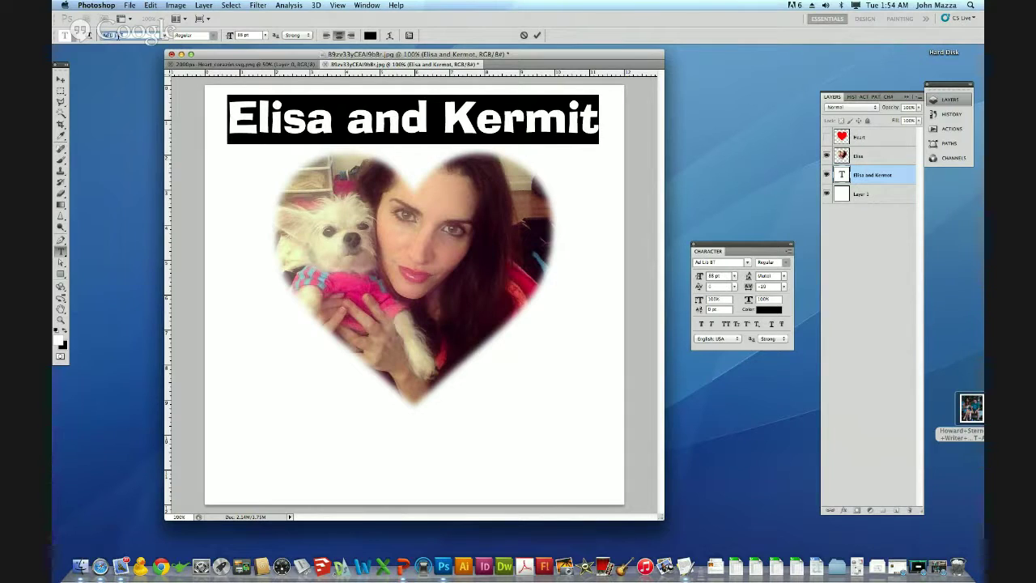
left_click(166, 35)
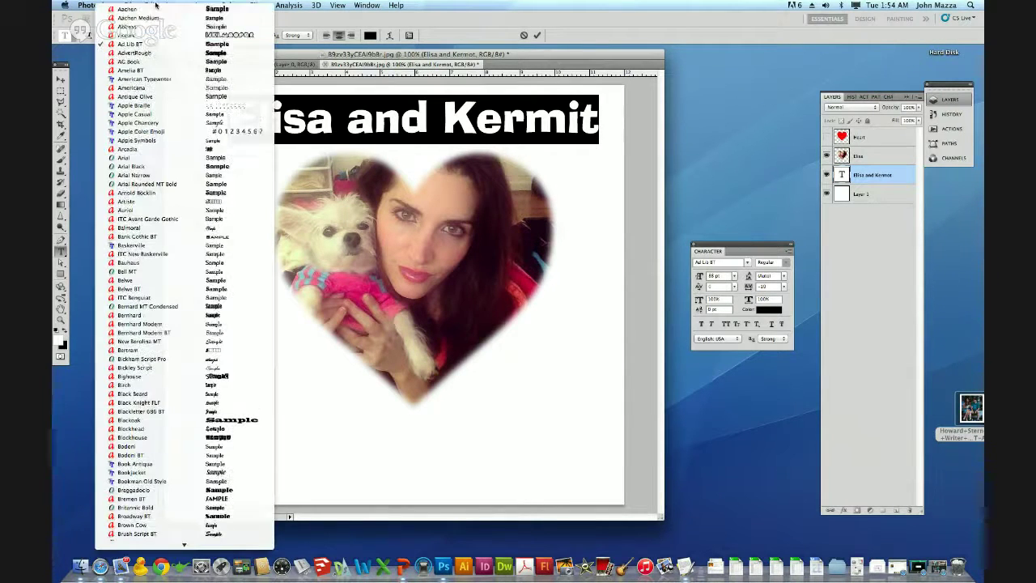
left_click(154, 9)
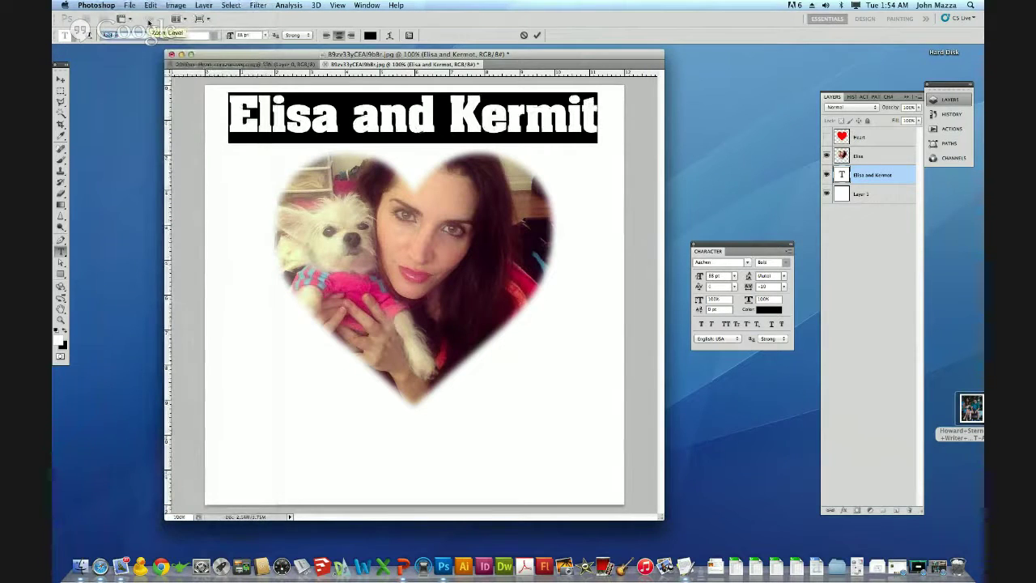
key("Down")
key("Down")
key("Down")
key("Down")
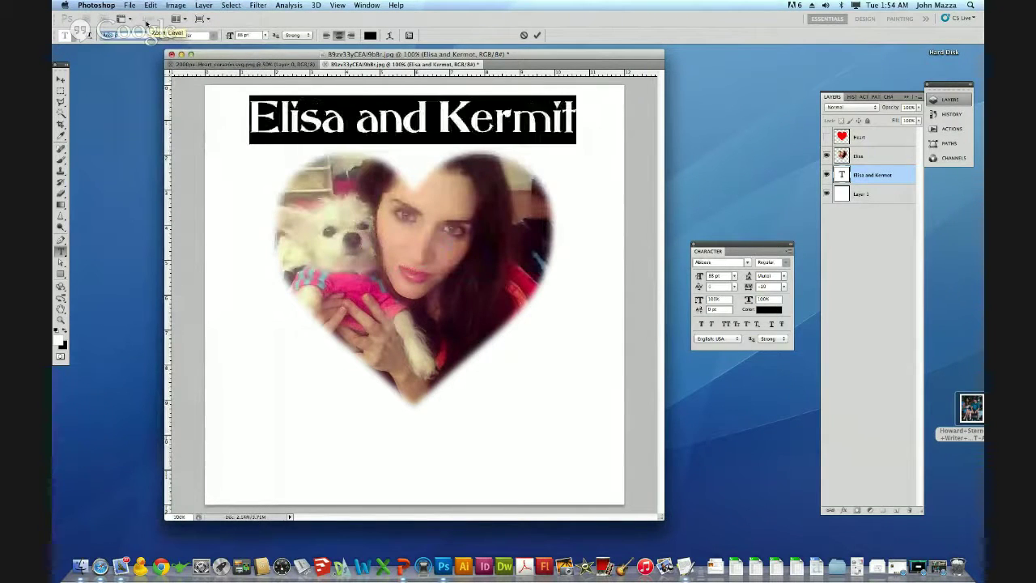
key("Down")
key("Down")
key("Down")
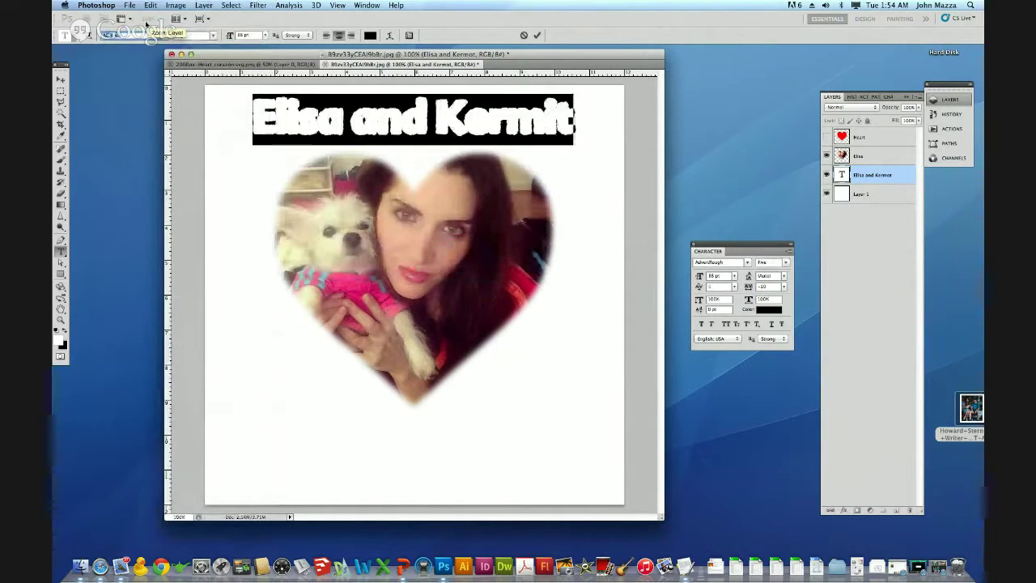
key("Down")
key("Down")
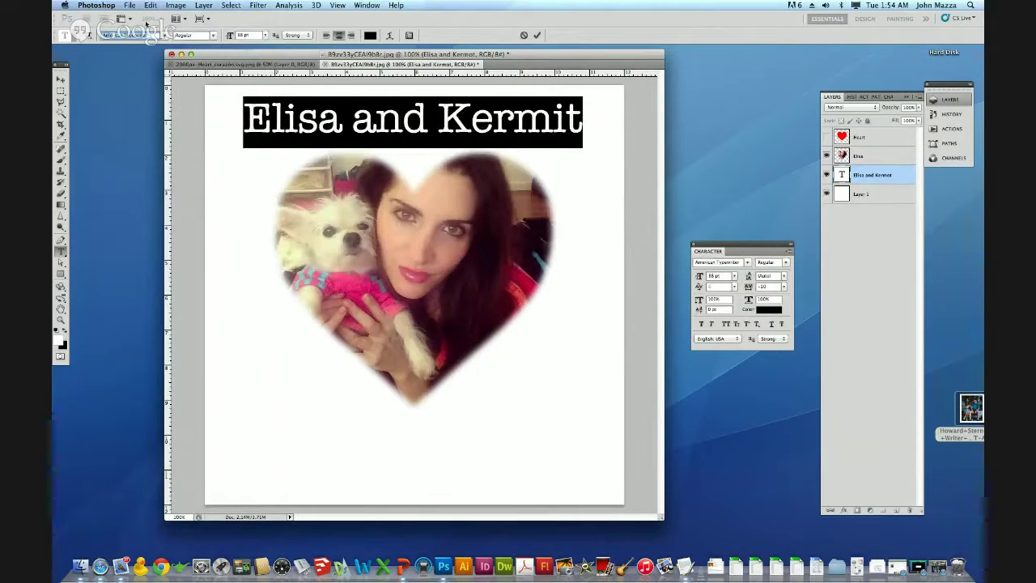
key("Down")
key("Down")
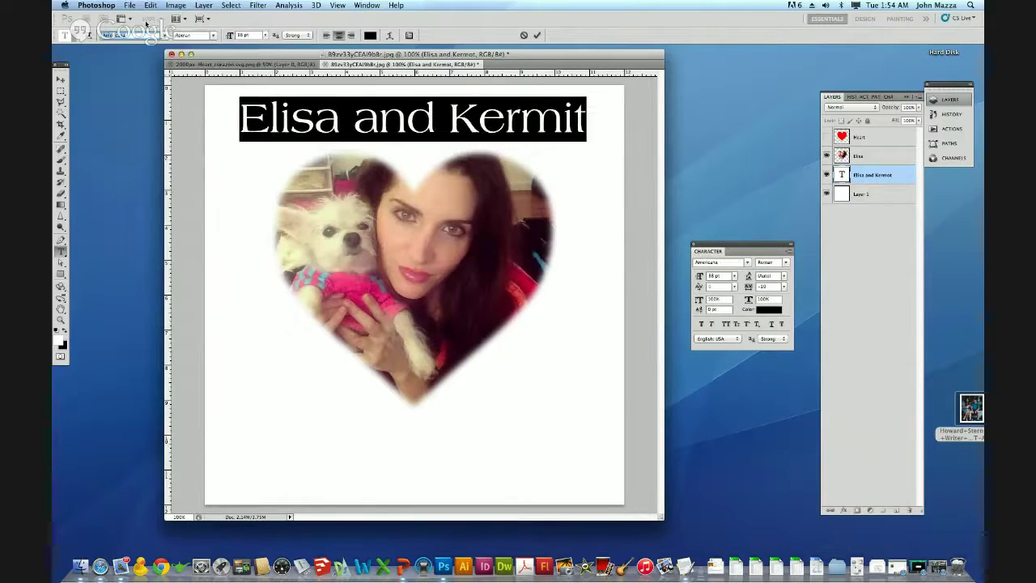
key("Down")
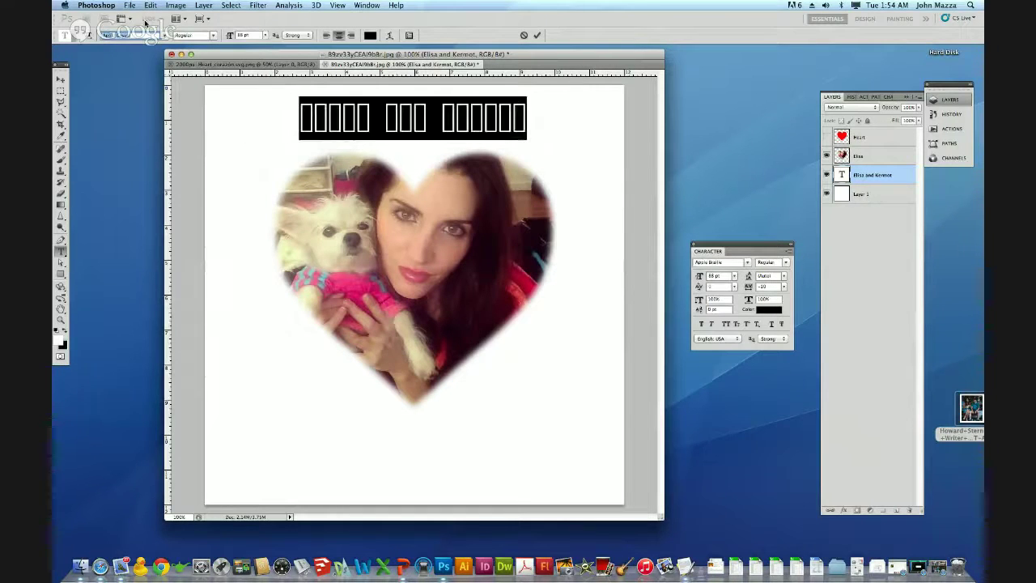
key("Down")
key("Down")
key("Down")
key("Down")
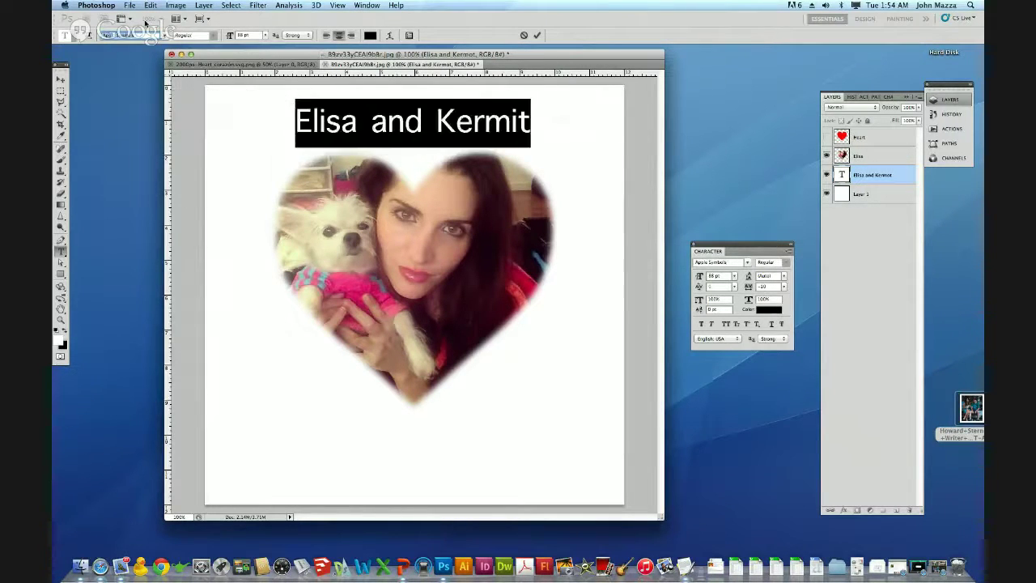
key("Down")
key("Down")
key("Down")
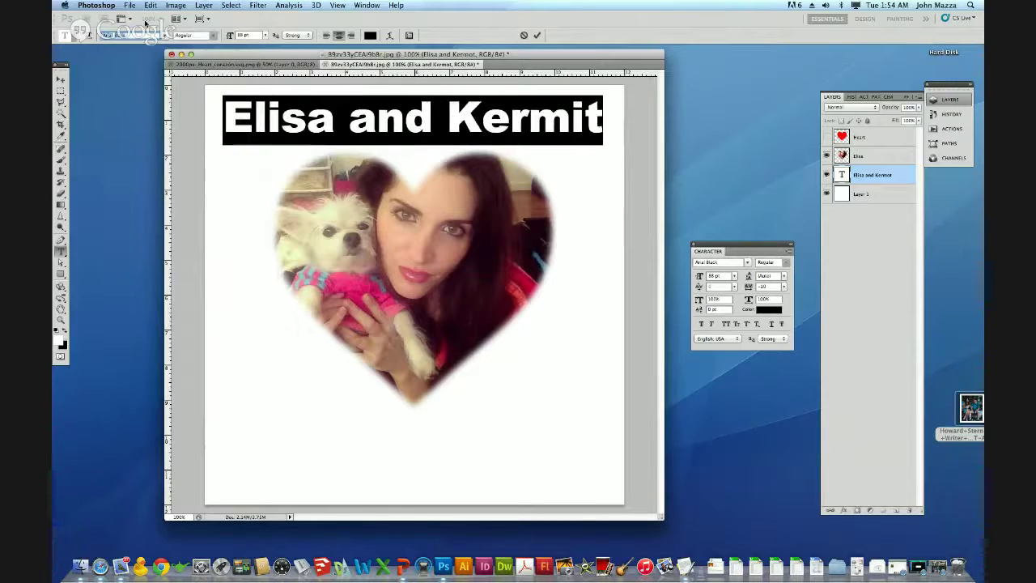
key("Down")
key("Down")
key("Down")
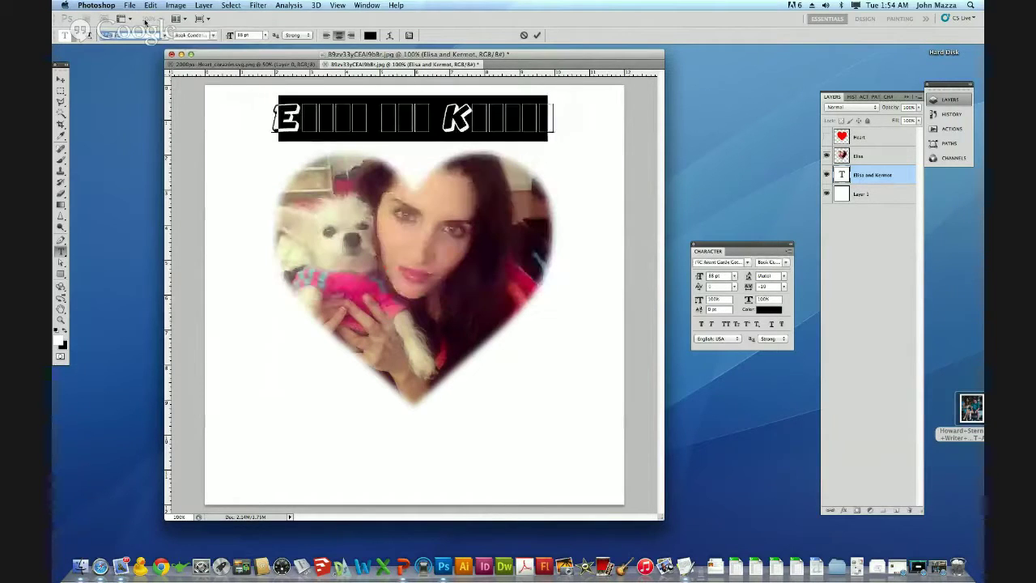
key("Down")
key("Down")
key("Down")
key("Down")
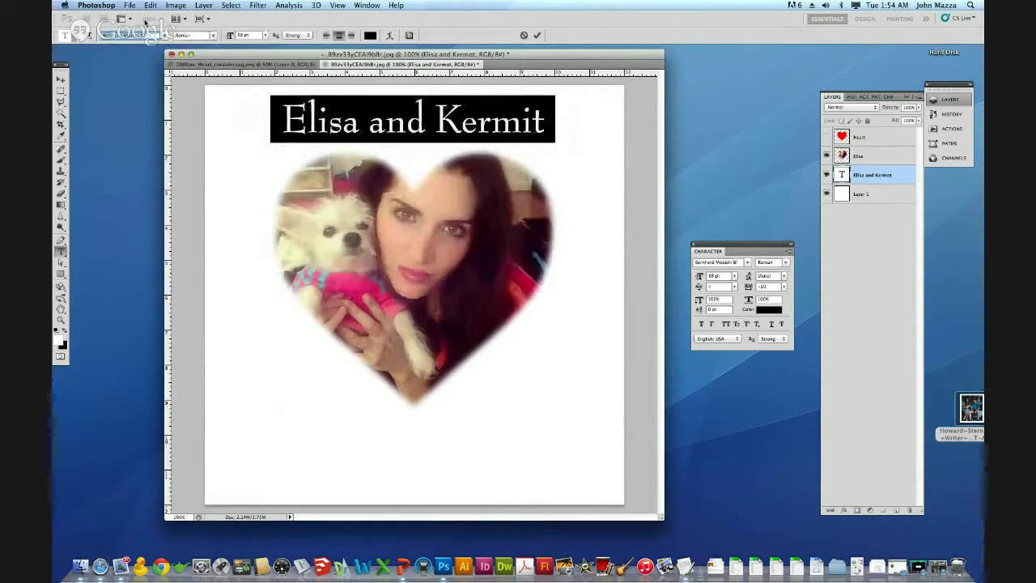
key("Down")
key("Down")
Browse further through the font list and set the selected names line in Key Caps FLF
left_click(165, 37)
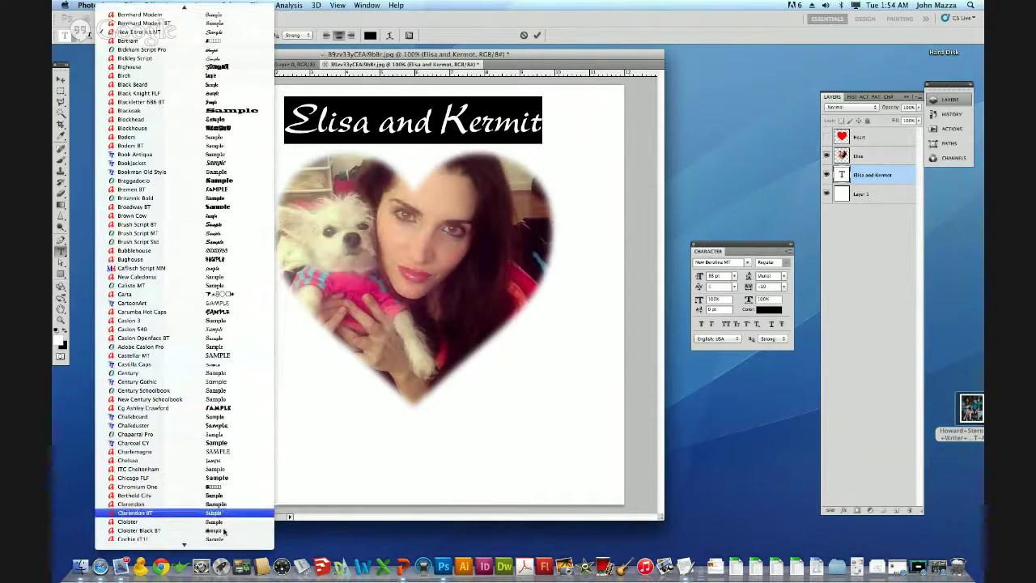
mouse_move(221, 549)
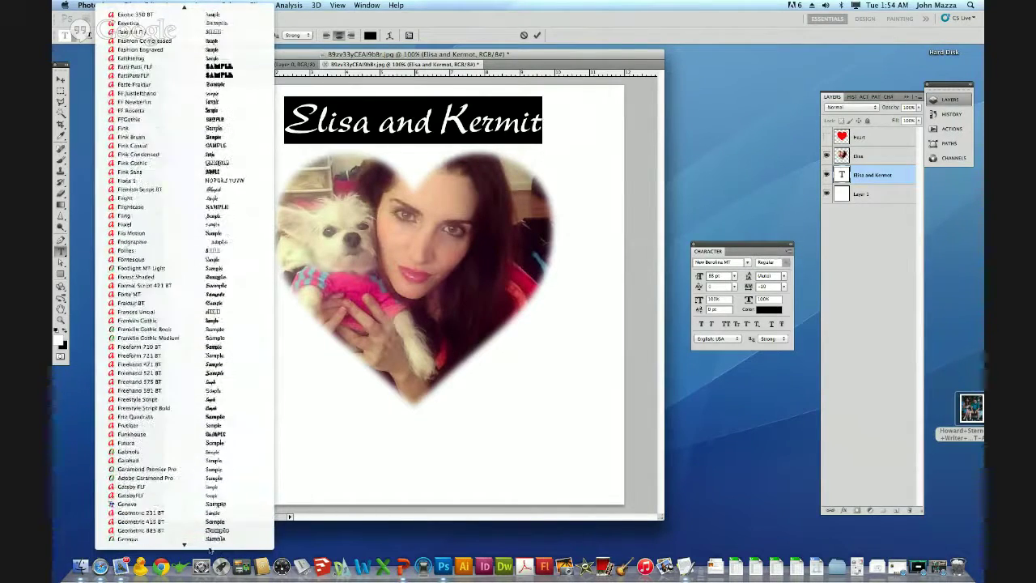
scroll(209, 544, "down", 10)
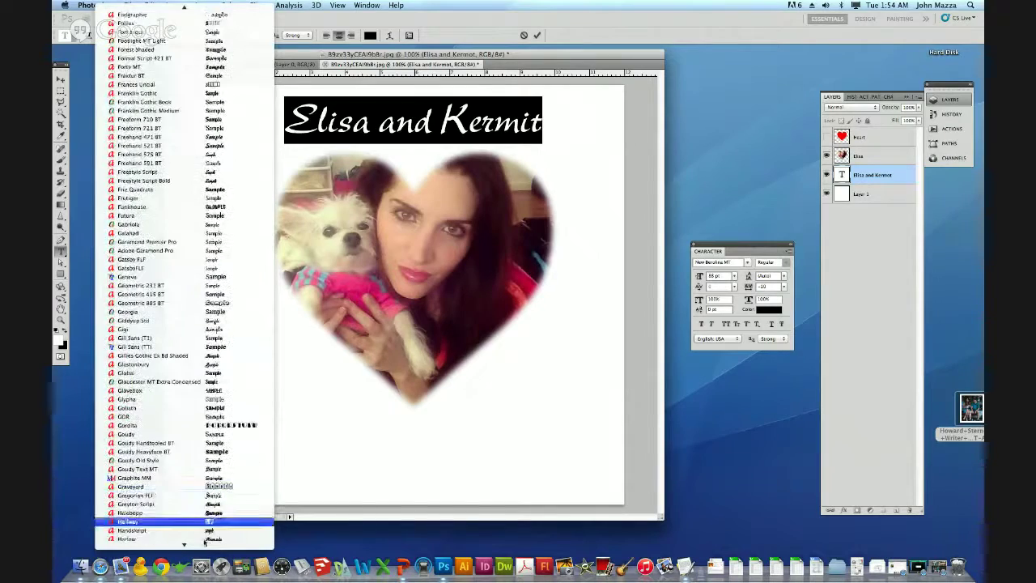
scroll(202, 549, "down", 13)
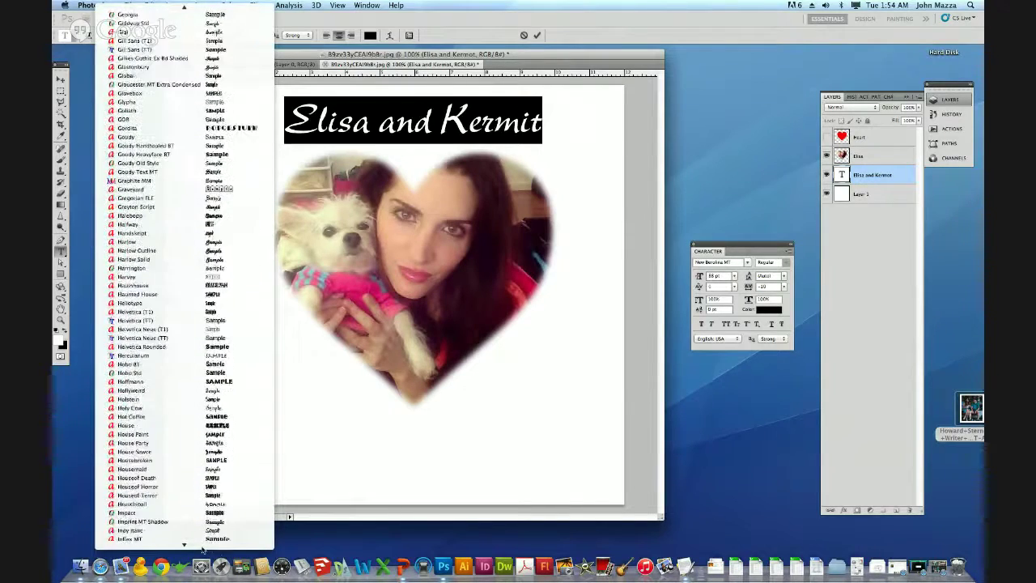
scroll(202, 549, "down", 2)
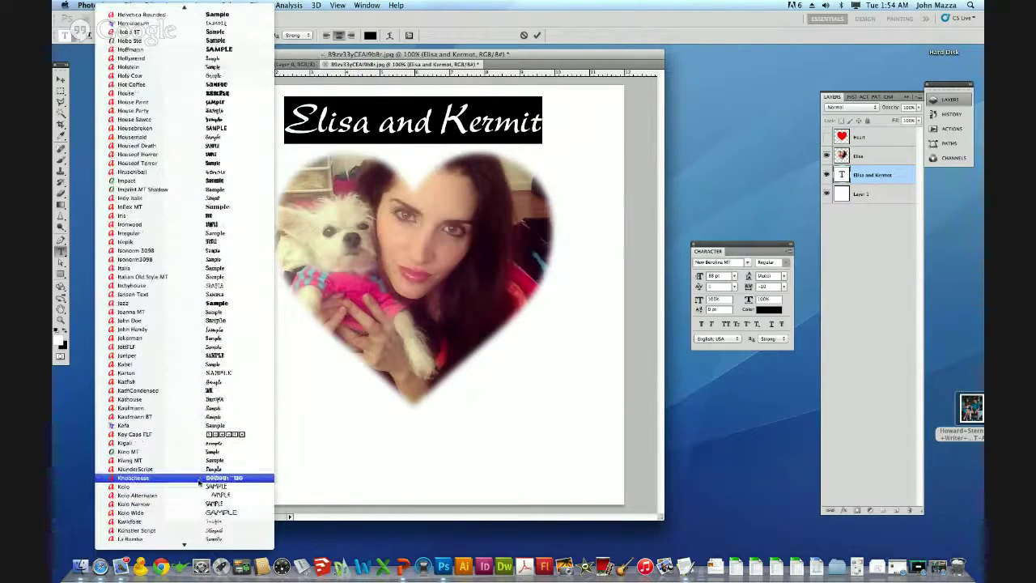
left_click(216, 438)
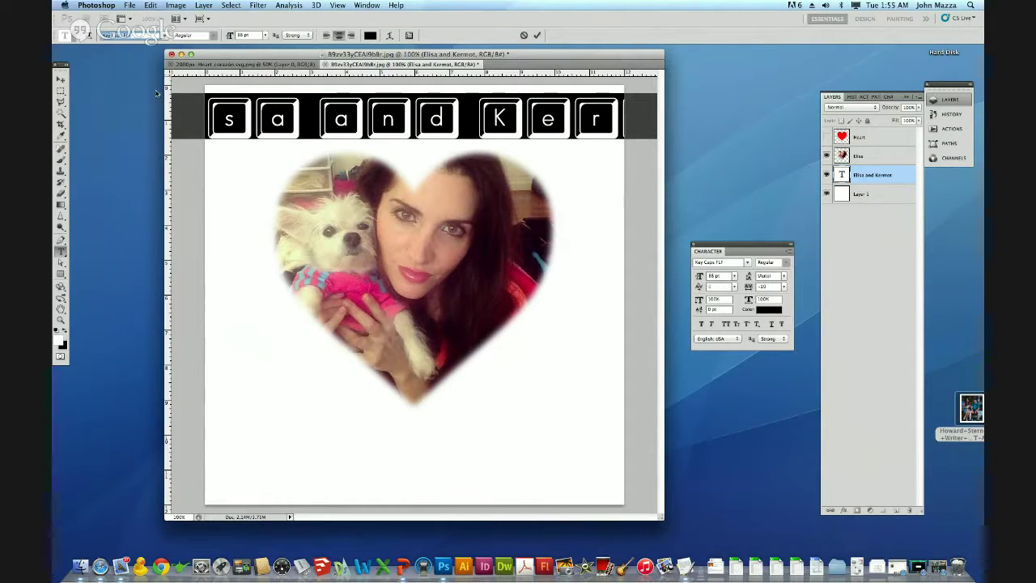
Preview the names line in the fonts following Key Caps FLF, going through to Latino Elongated
key("Down")
key("Down")
key("Down")
key("Down")
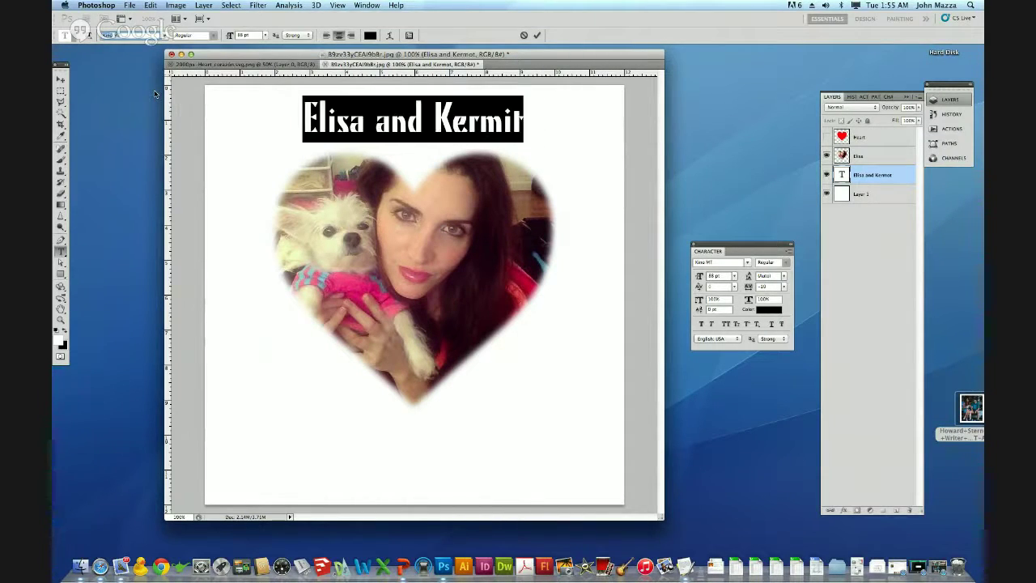
key("Down")
key("Down")
key("Down")
key("Down")
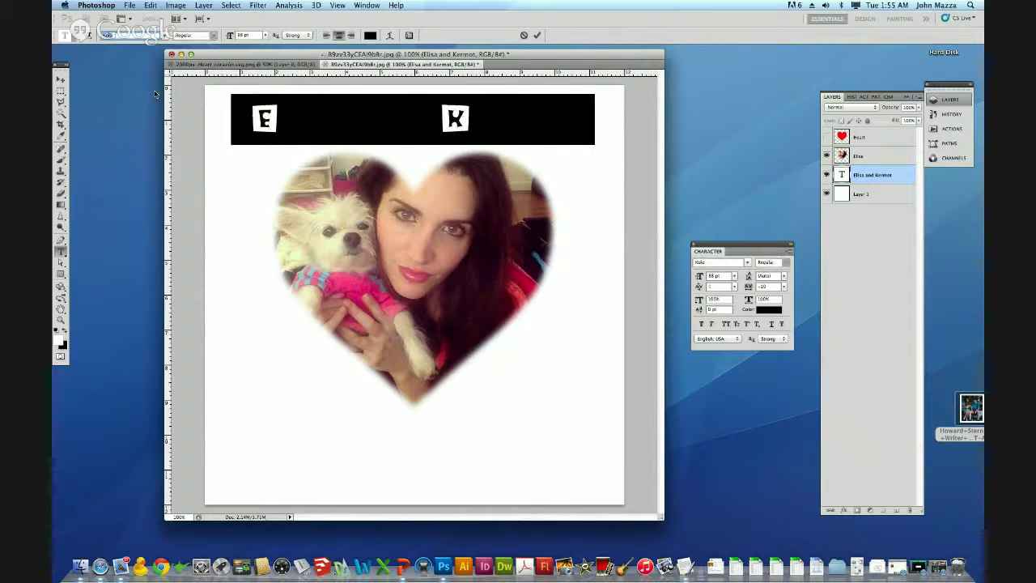
key("Down")
key("Down")
key("Down")
key("Down")
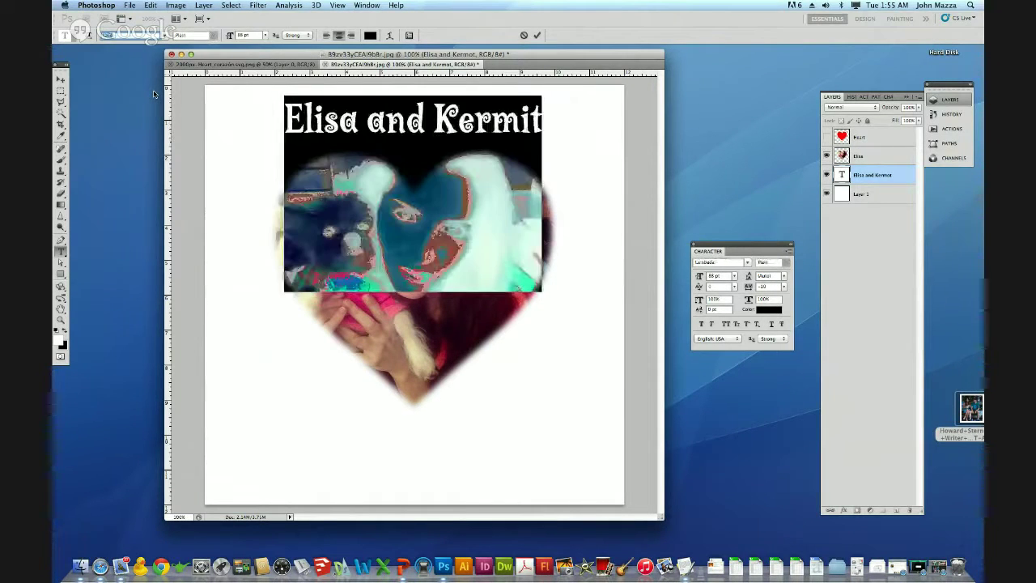
key("Down")
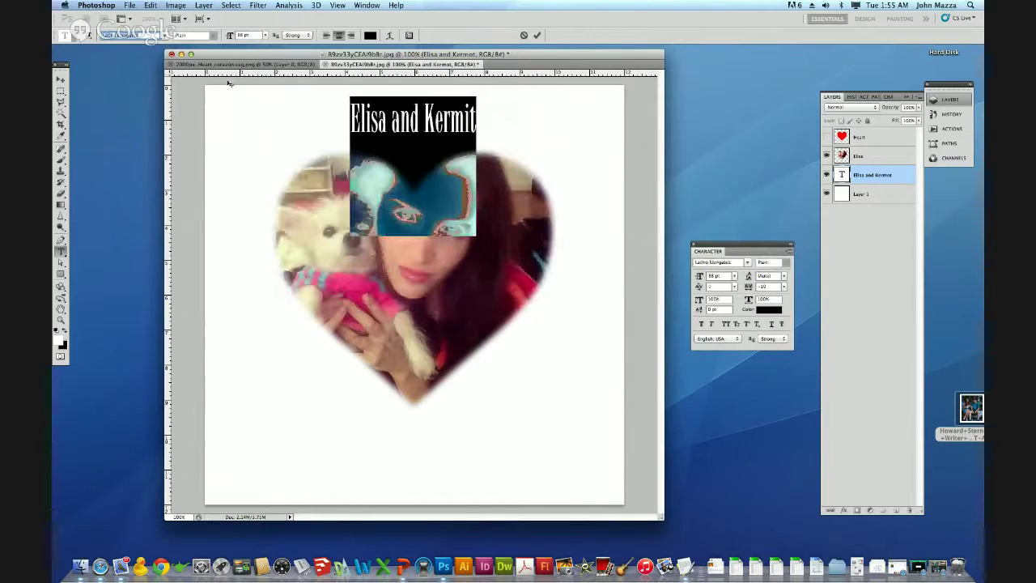
Change the font of the names line to Ad Lib BT and deselect the text
left_click(167, 36)
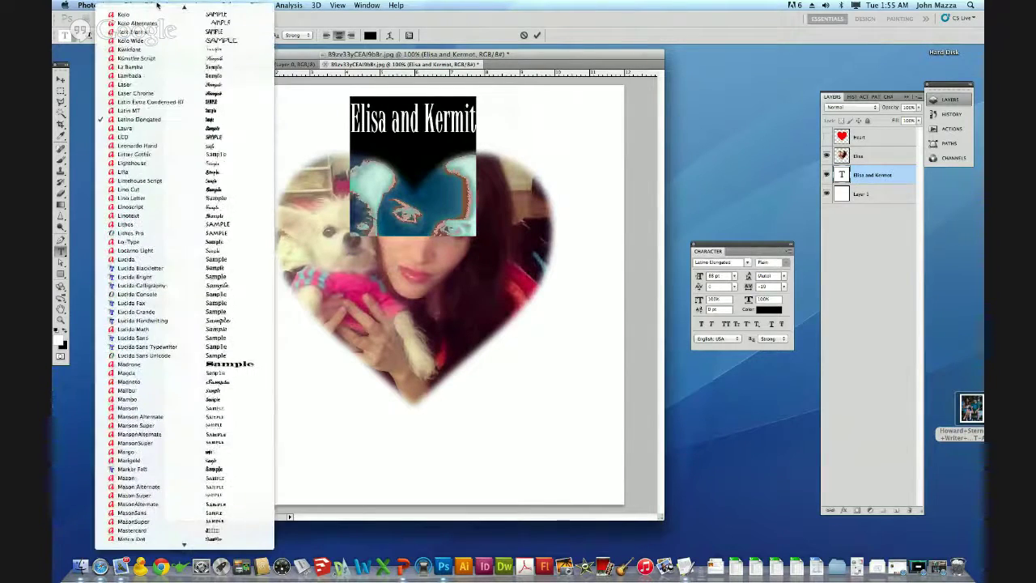
mouse_move(157, 5)
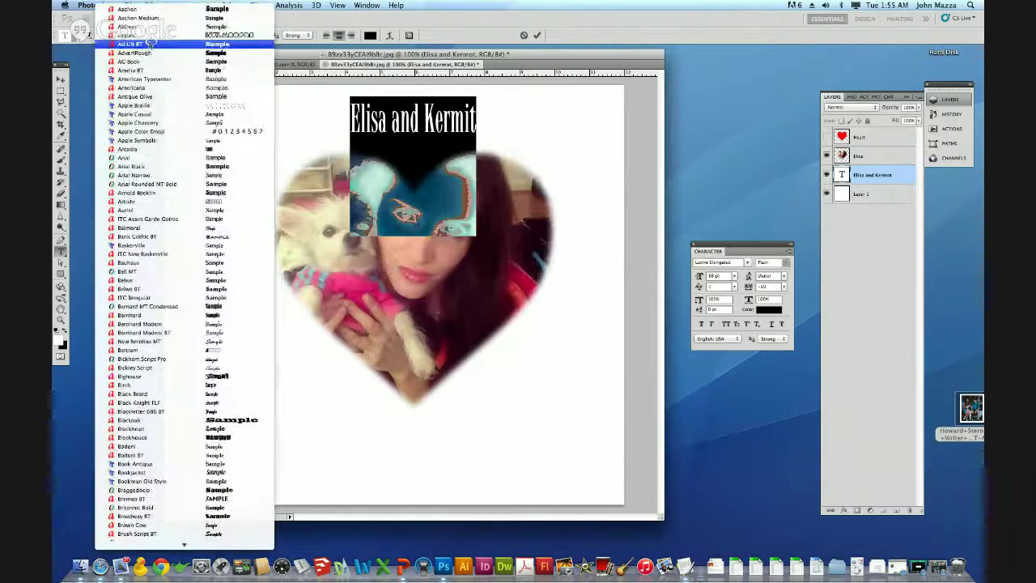
left_click(133, 43)
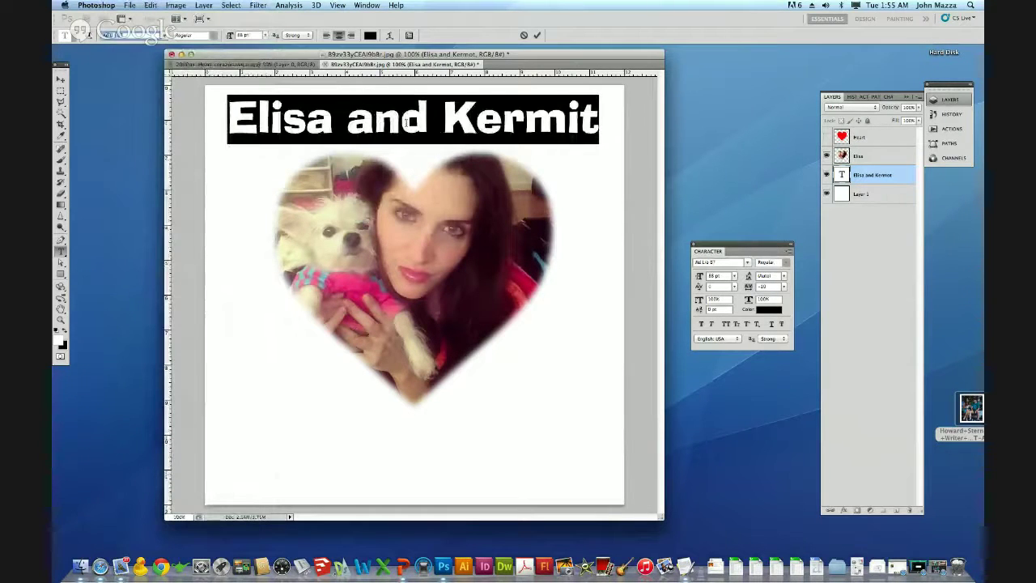
left_click(384, 147)
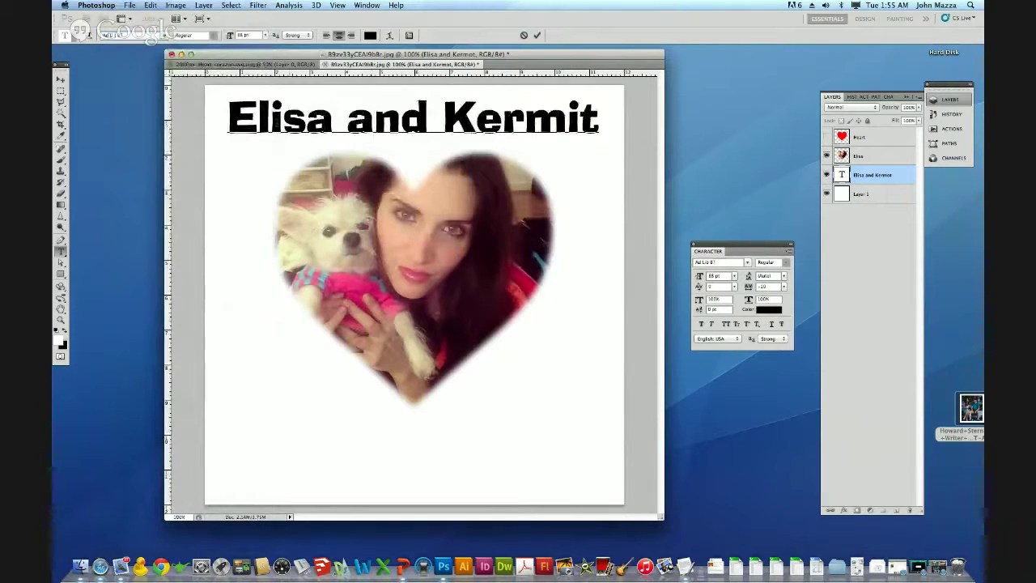
Recolor the whole names line bright pink (ff00a2) to match the dog's sweater
left_click_drag(229, 117, 662, 135)
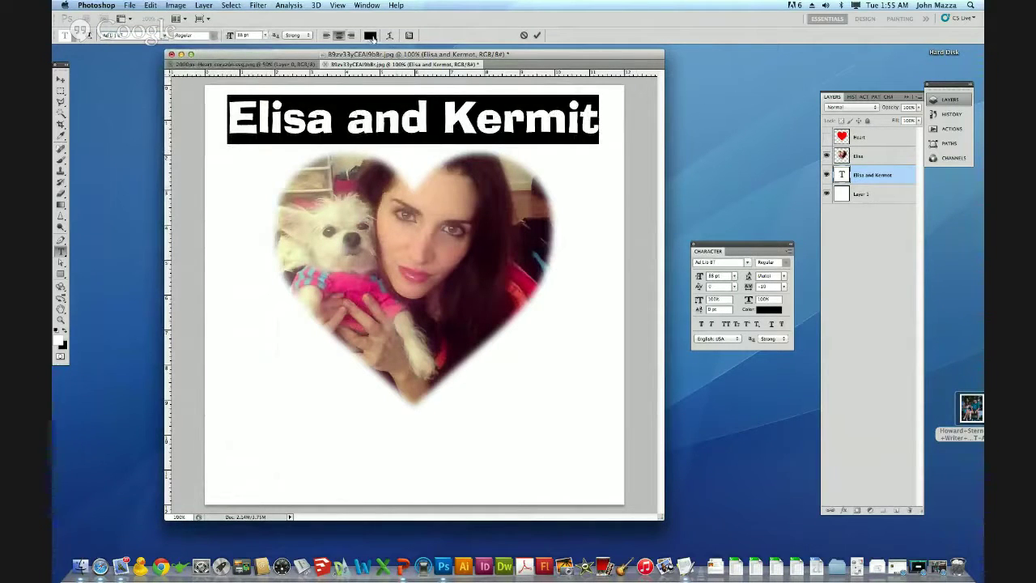
left_click(370, 35)
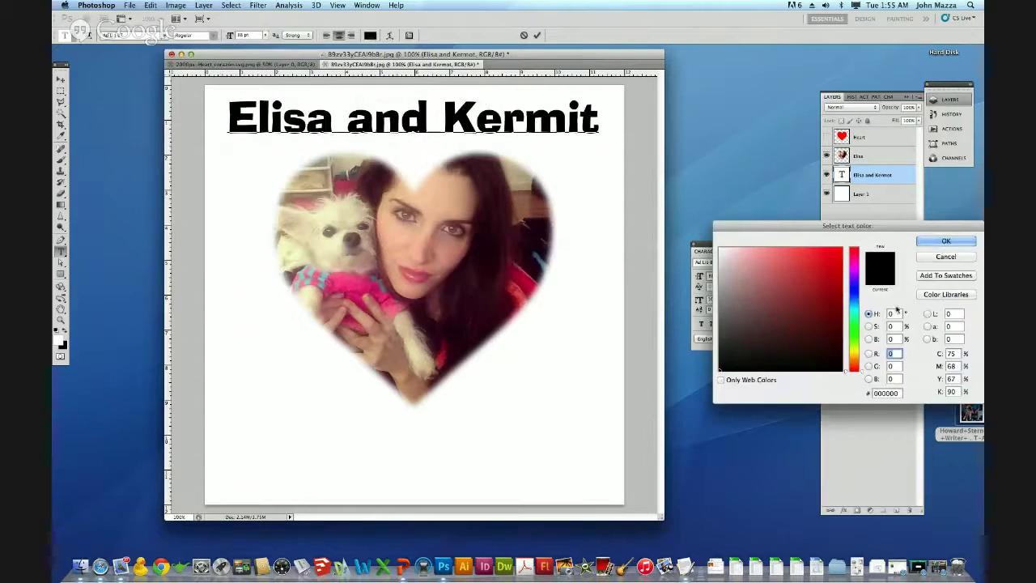
left_click(856, 268)
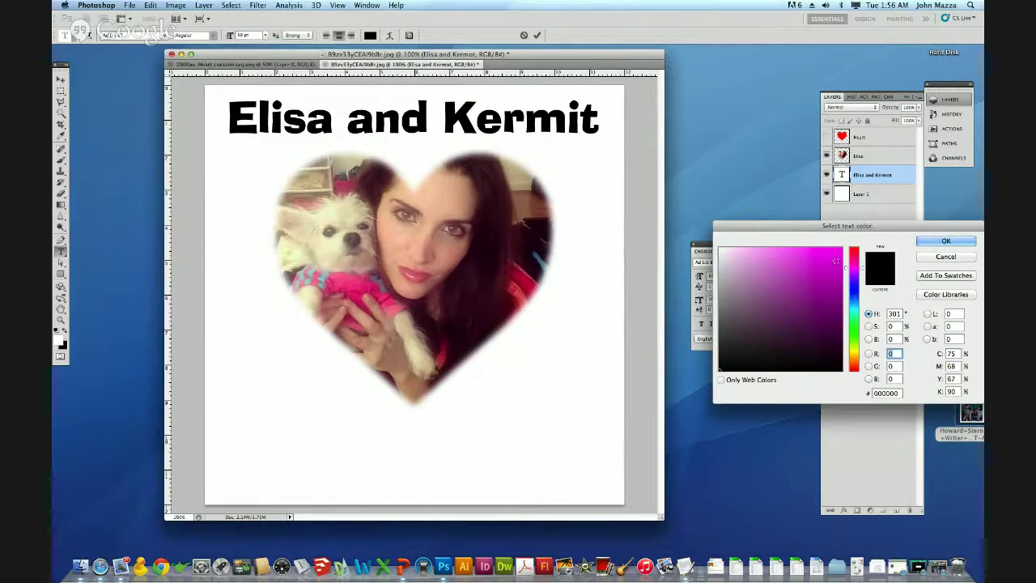
left_click(836, 260)
left_click(808, 326)
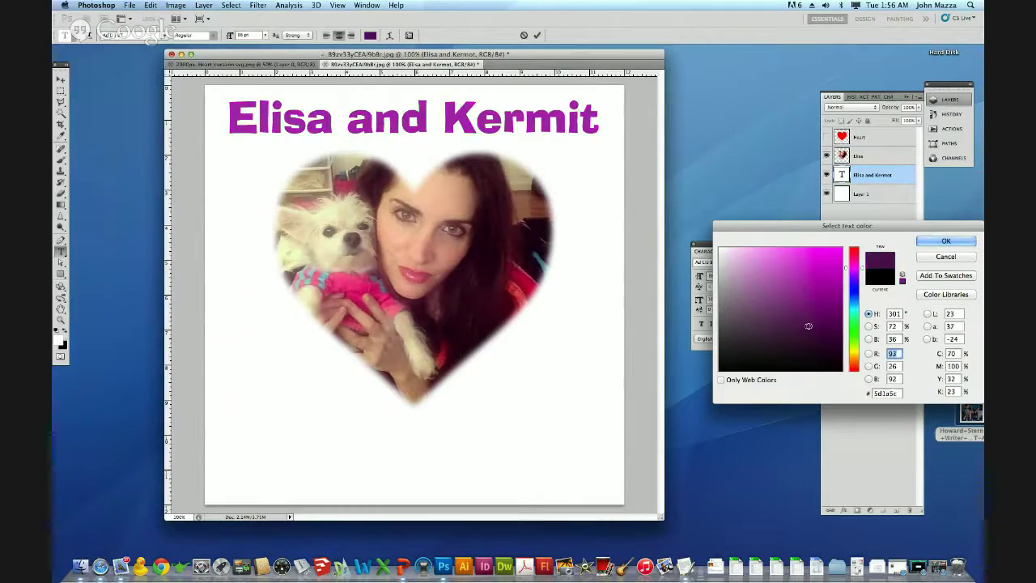
left_click_drag(808, 326, 848, 241)
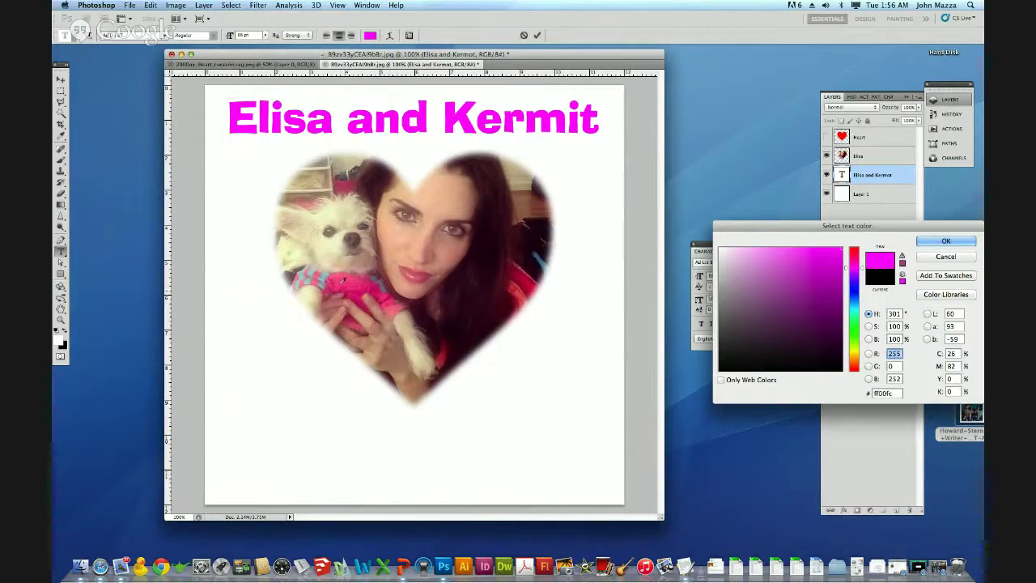
left_click(857, 256)
left_click(858, 259)
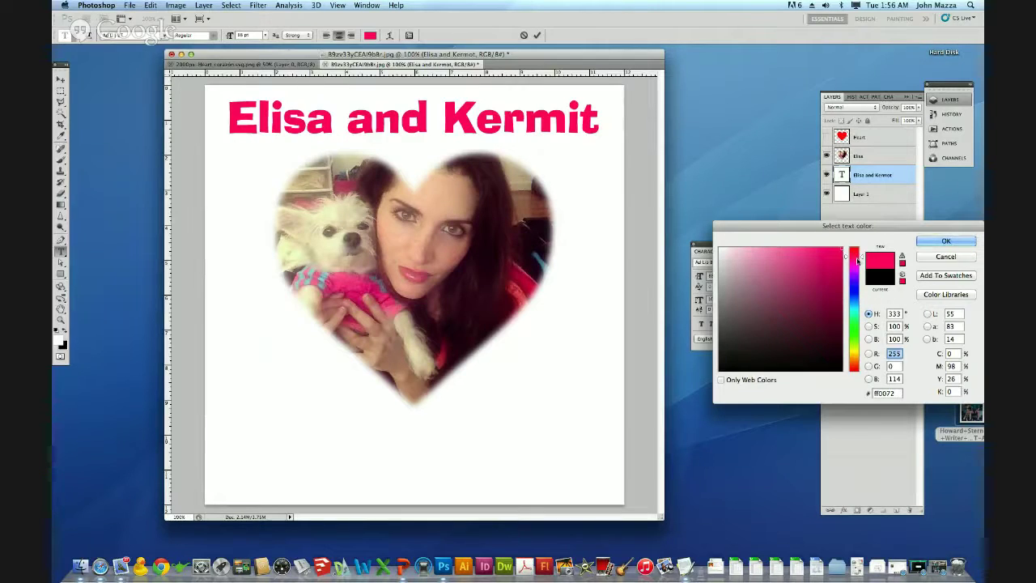
left_click(858, 260)
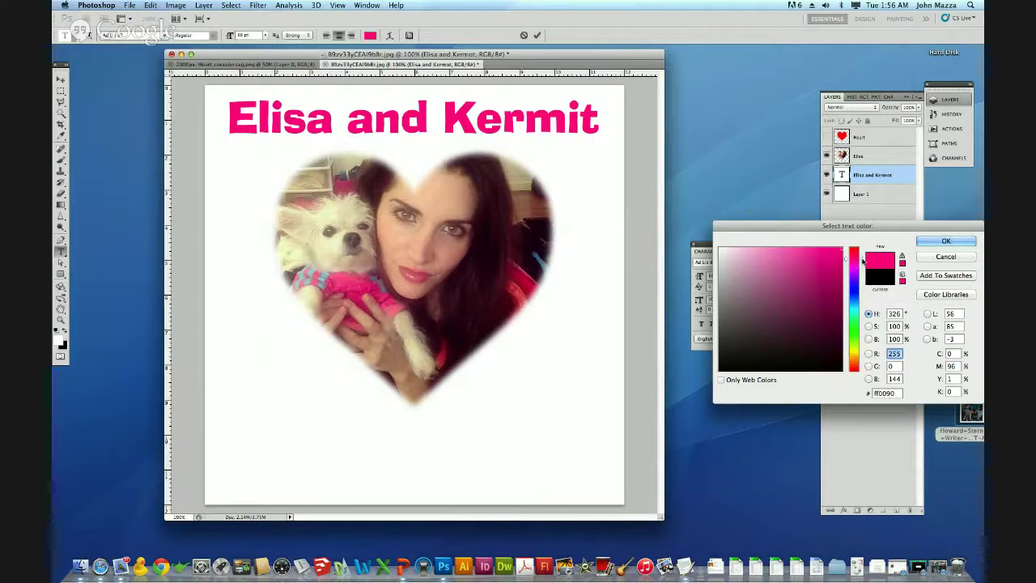
mouse_move(863, 265)
left_mouse_down()
mouse_move(861, 291)
mouse_move(862, 261)
left_mouse_up()
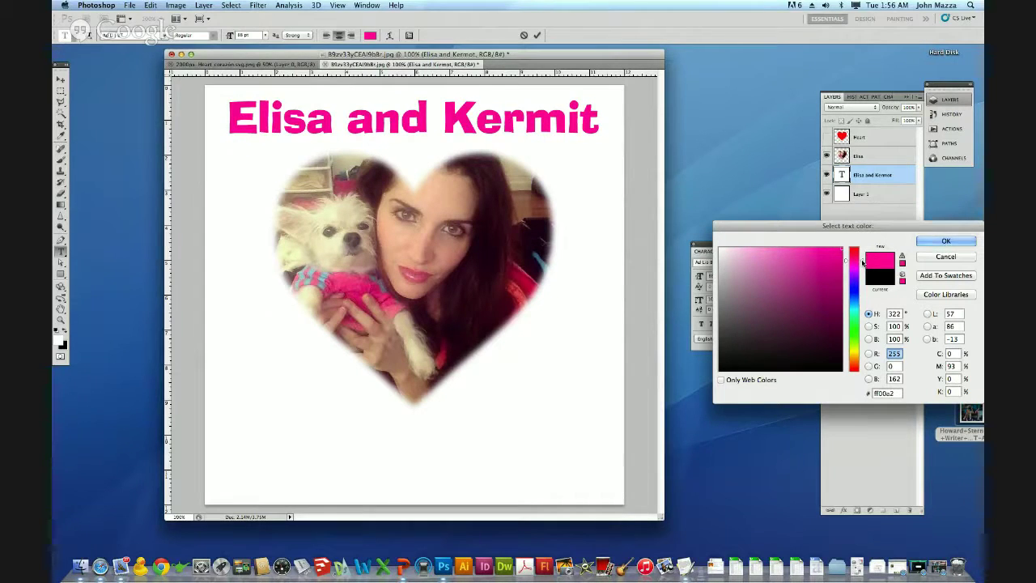
left_click(946, 242)
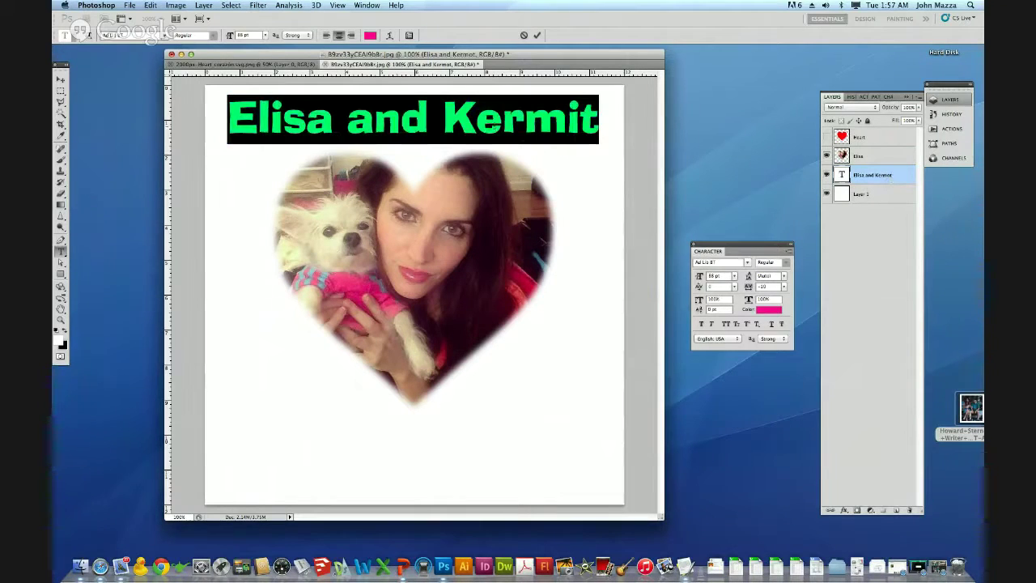
left_click(500, 121)
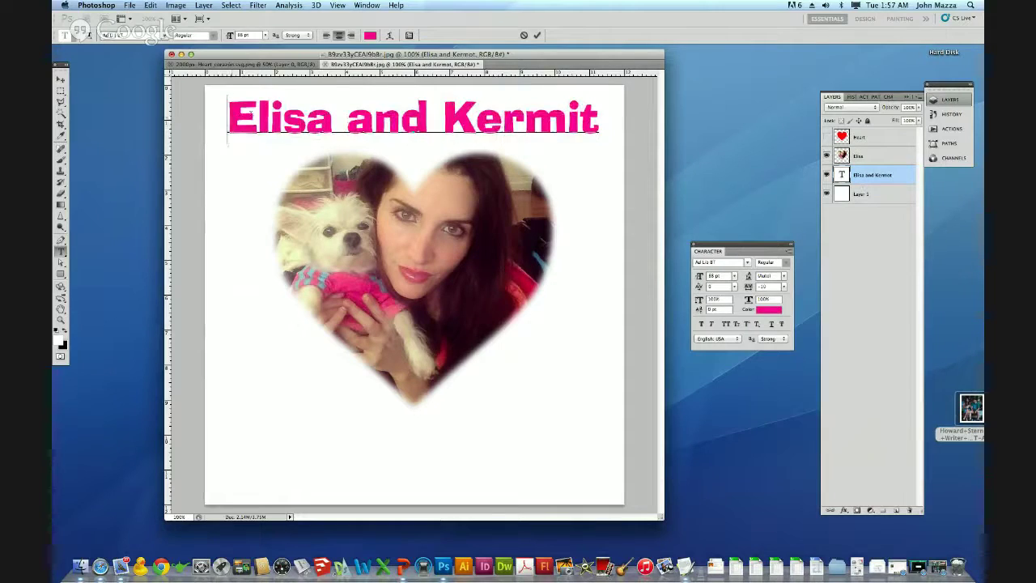
Open the layer style settings of the names text layer and apply a Drop Shadow, showing its options
left_click_drag(228, 121, 626, 127)
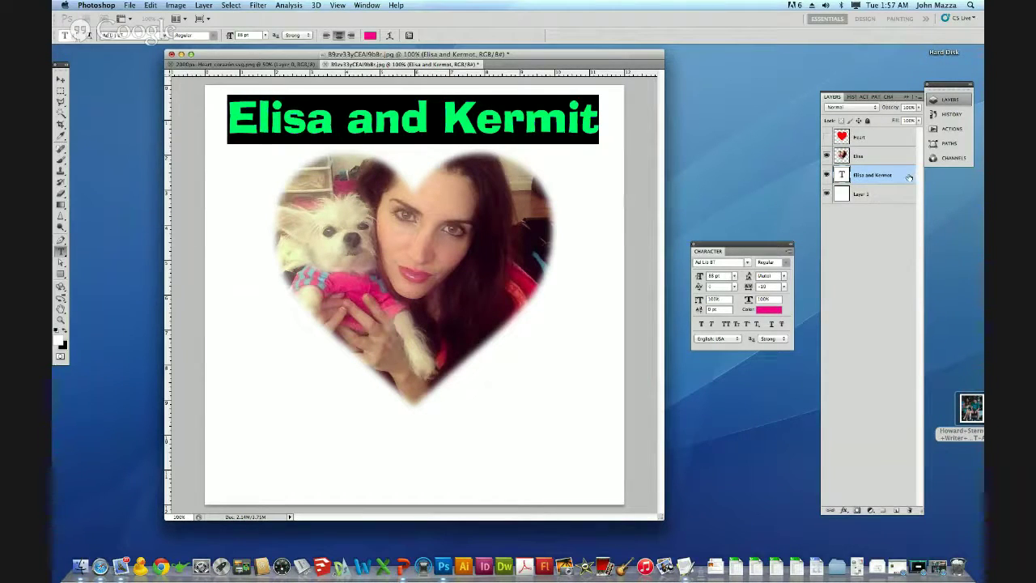
left_click(910, 175)
double_click(909, 176)
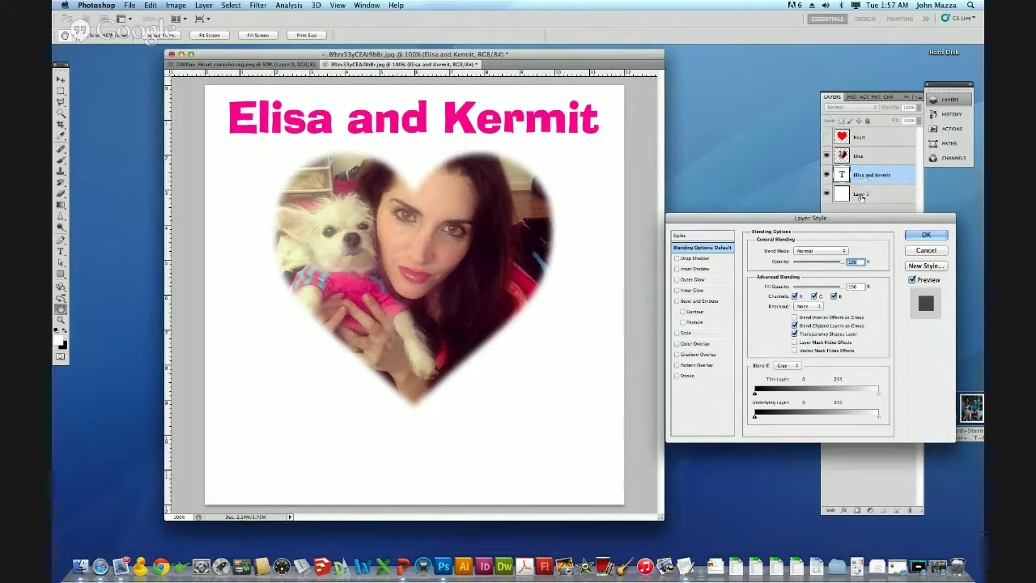
left_click(677, 258)
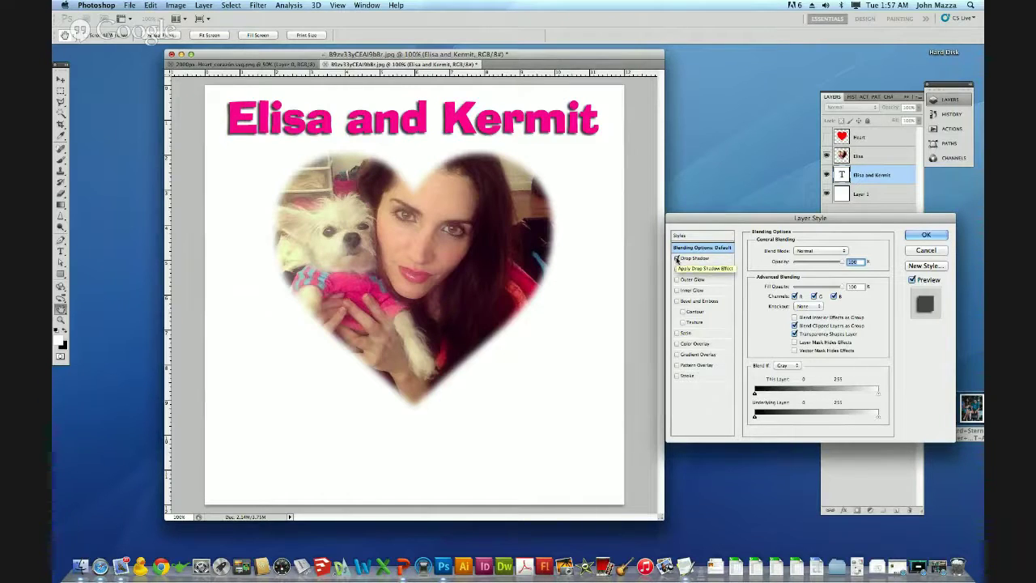
left_click(677, 258)
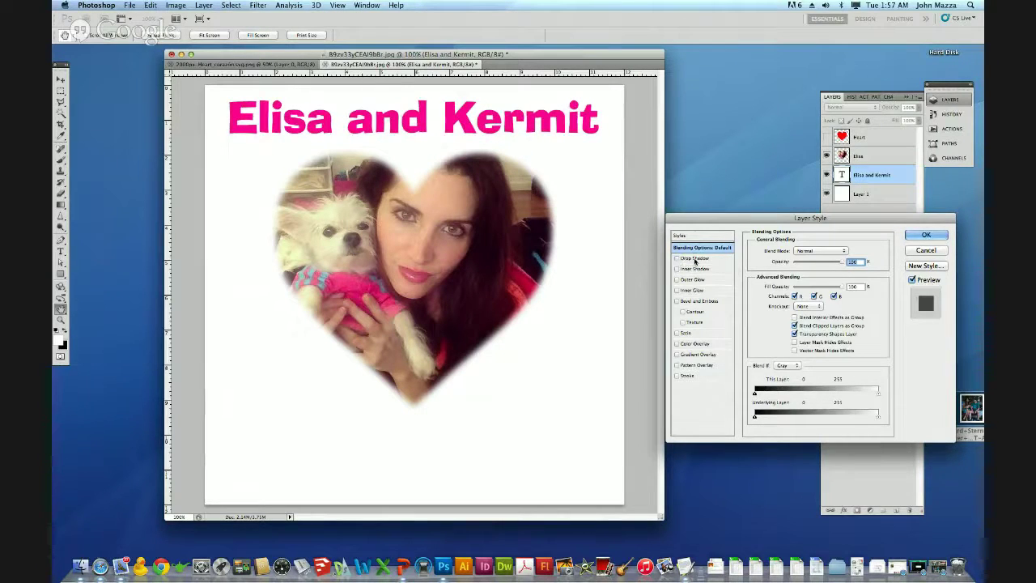
left_click(694, 259)
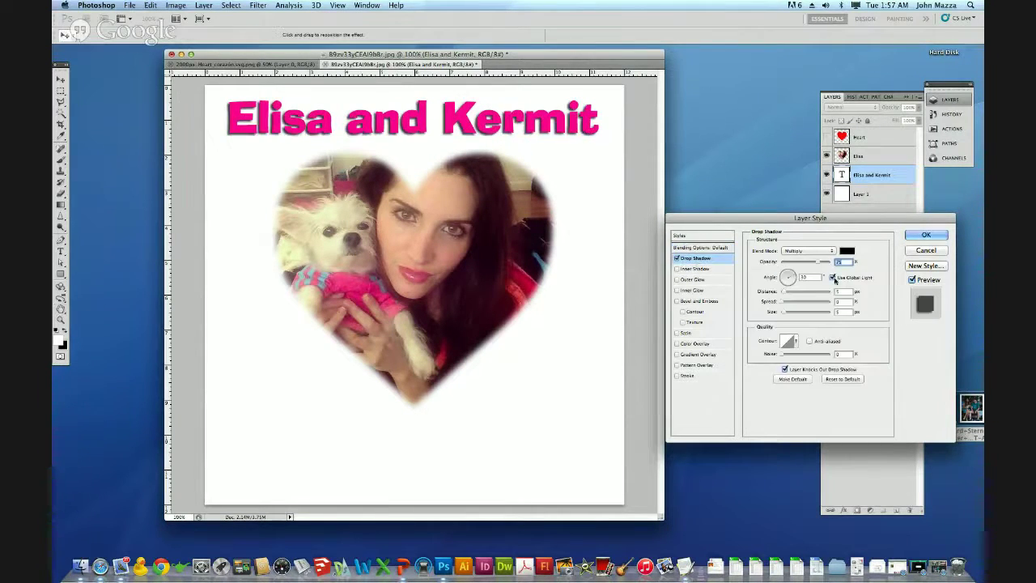
Compare the names text with and without its Drop Shadow, and try an Inner Shadow instead
left_click(677, 258)
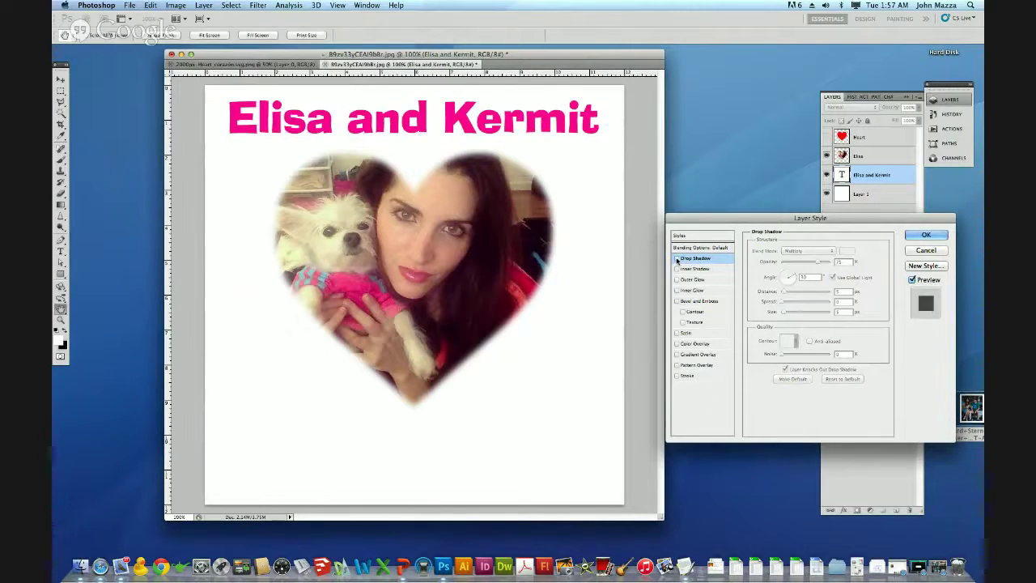
left_click(677, 259)
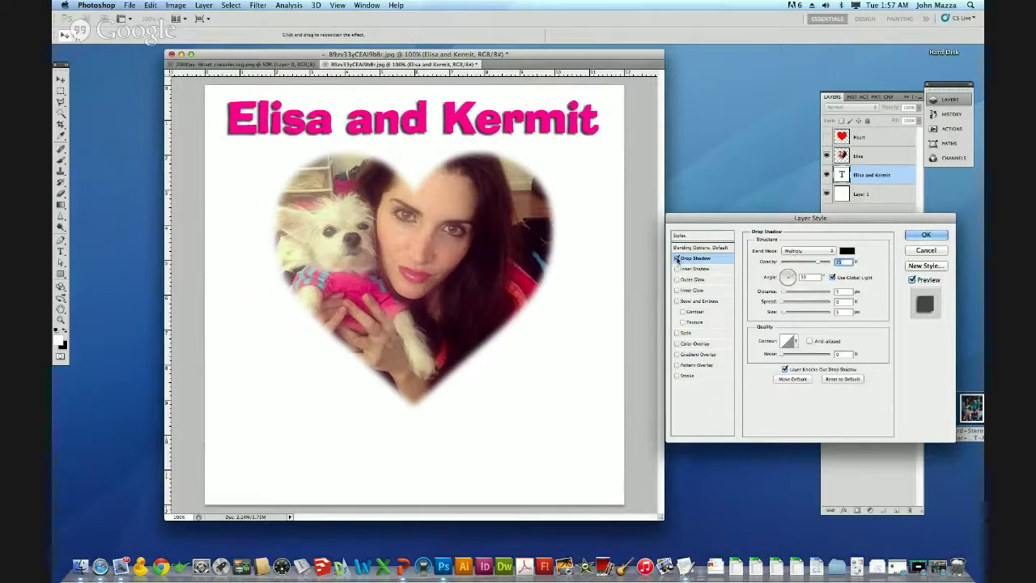
left_click(677, 258)
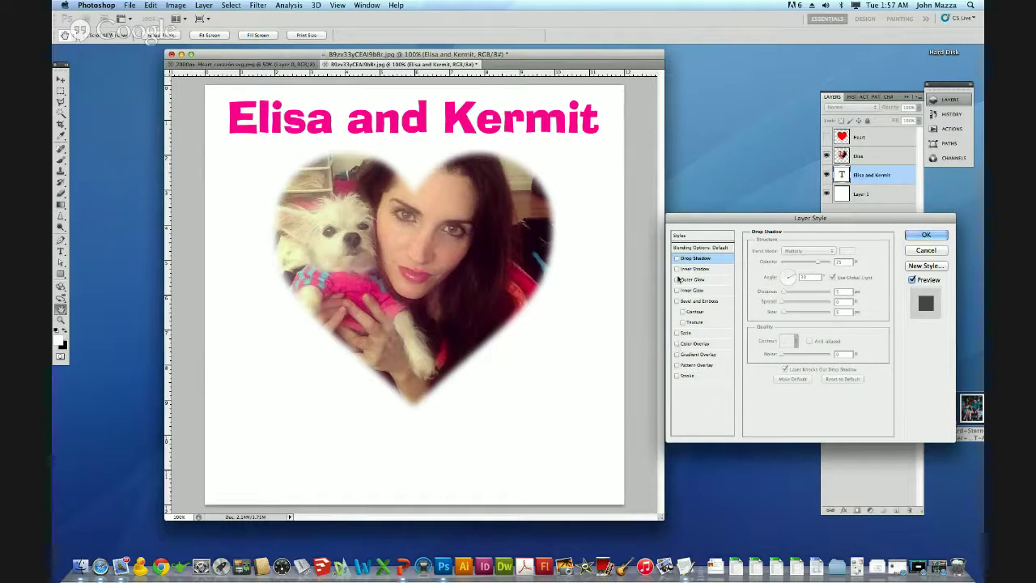
left_click(678, 268)
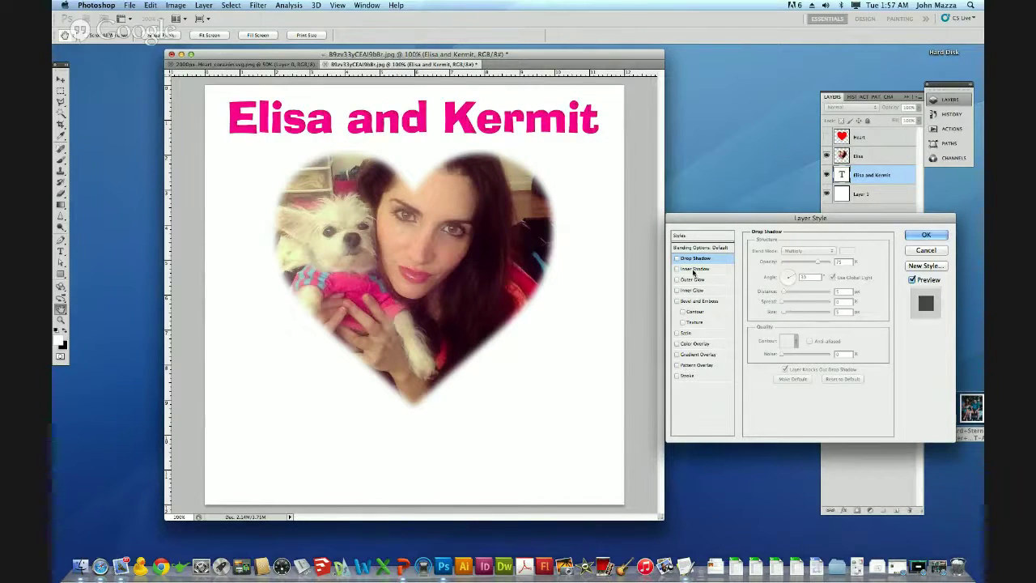
left_click(693, 270)
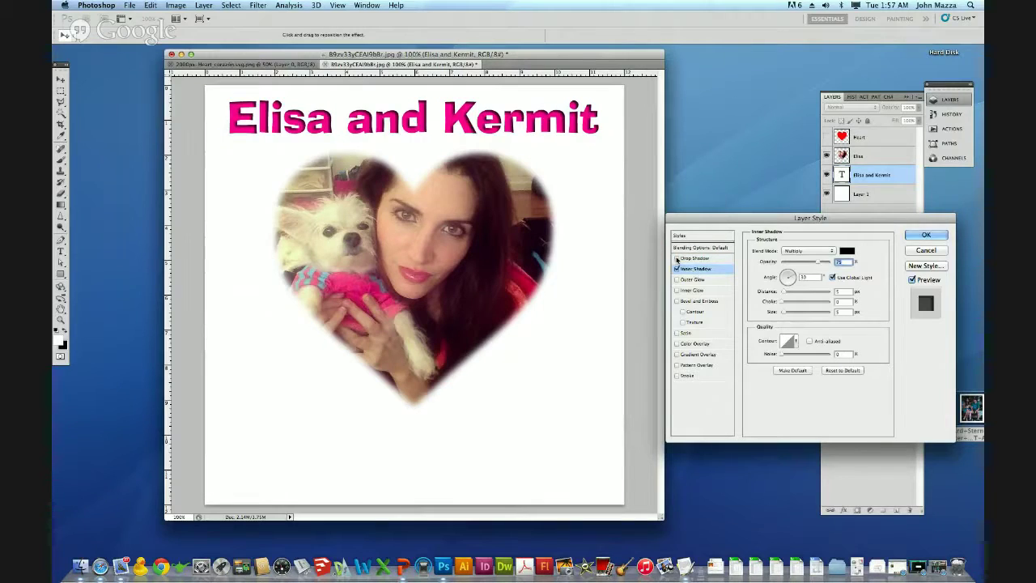
Replace the Inner Shadow on the names text with the Drop Shadow and show the Drop Shadow options
left_click(678, 259)
left_click(677, 268)
left_click(694, 258)
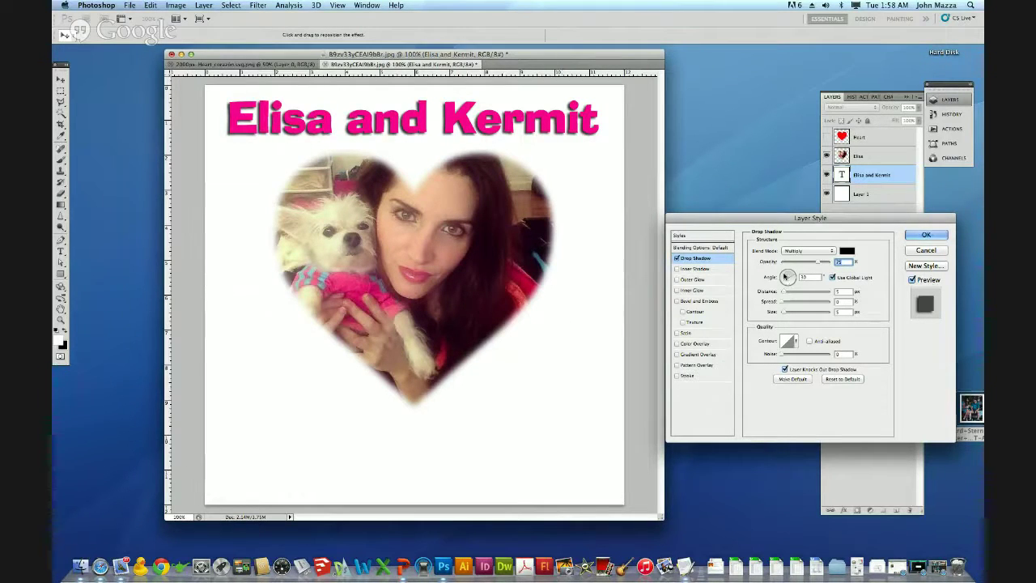
Try a different angle and a larger distance and size for the names' Drop Shadow, and reset the layer style changes
left_click(785, 278)
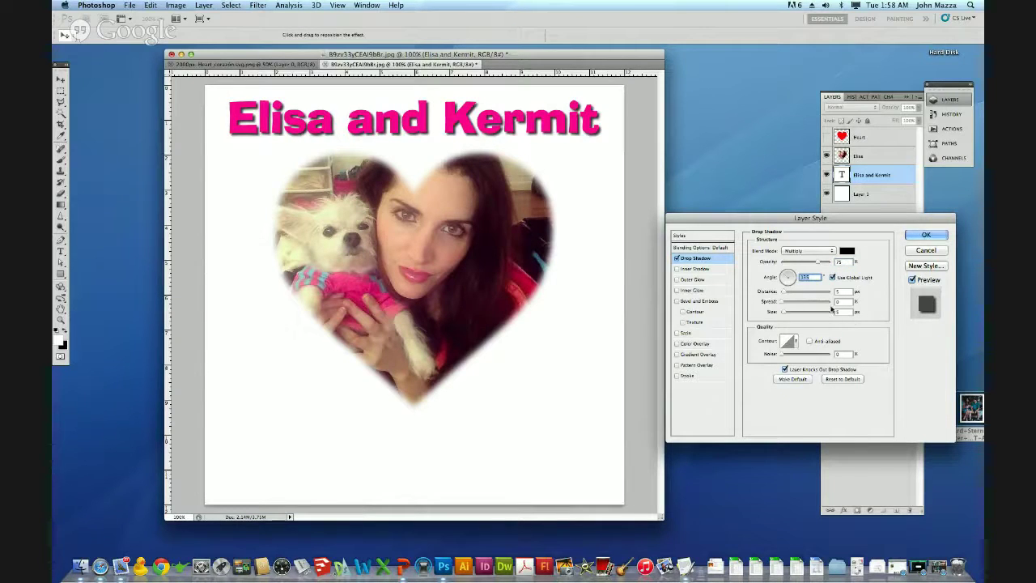
left_click_drag(784, 313, 783, 293)
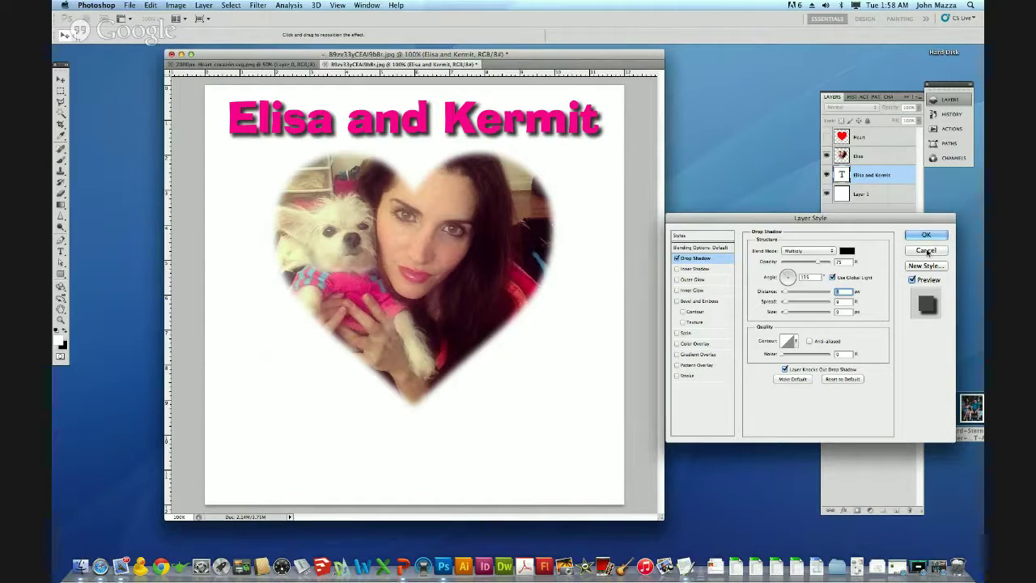
key("alt")
left_click(927, 251, "alt")
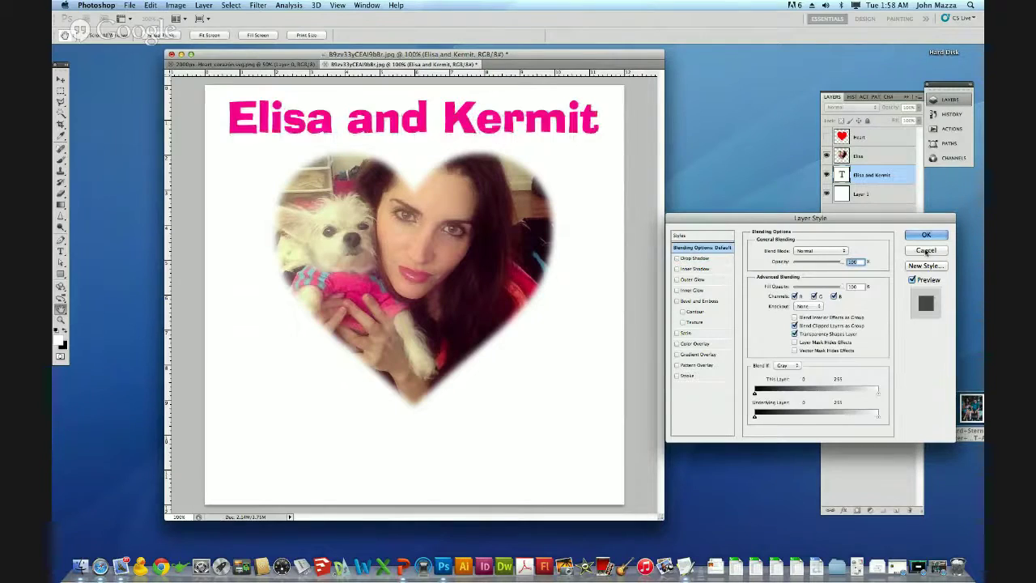
Reapply the Drop Shadow to the names text with its angle set so the shadow falls toward the lower right
left_click(698, 259)
left_click(783, 272)
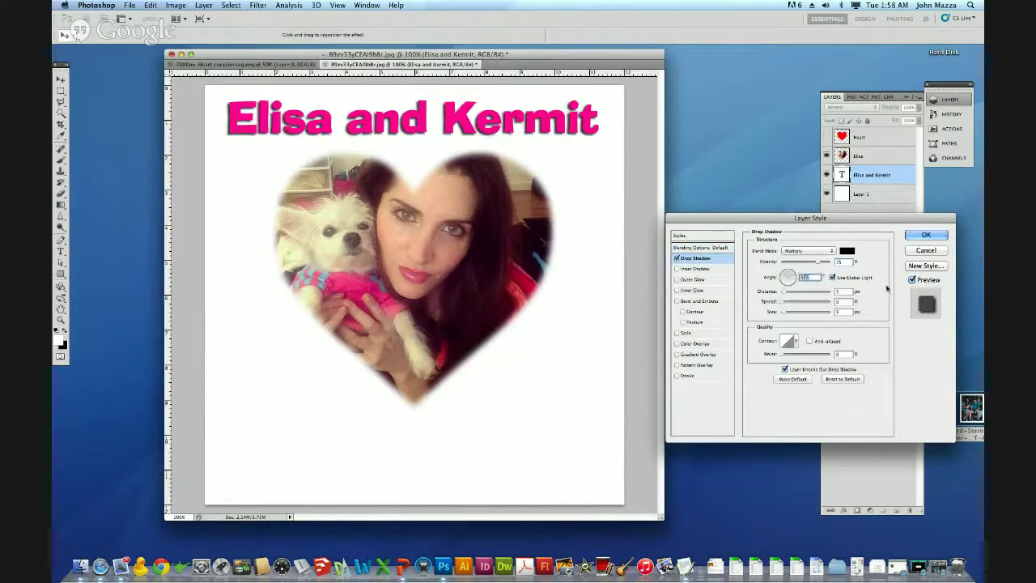
left_click(926, 235)
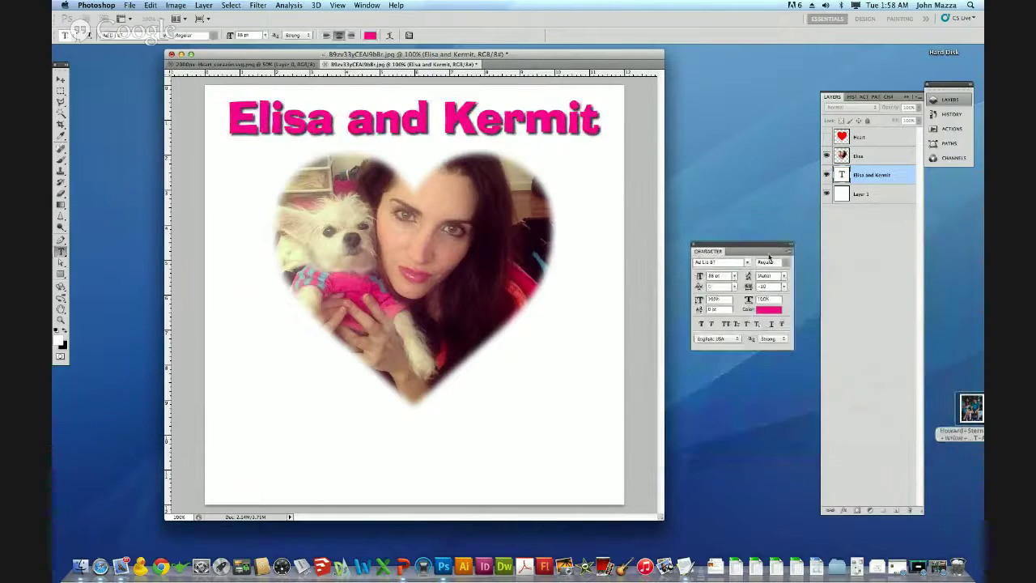
Add a new text line below the heart reading "MY ONLINE SWEET HEARTSZ"
left_click(408, 447)
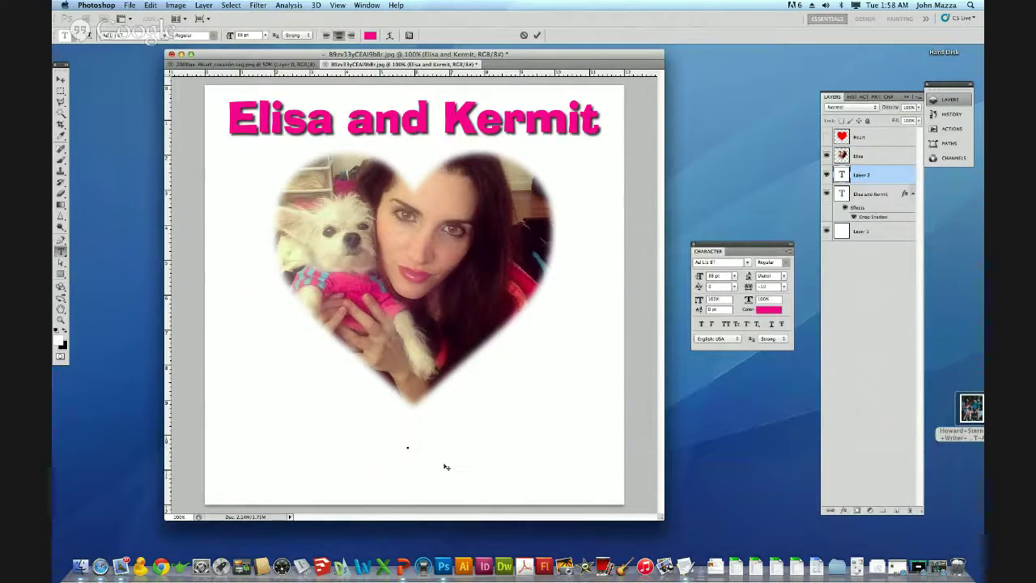
type("My")
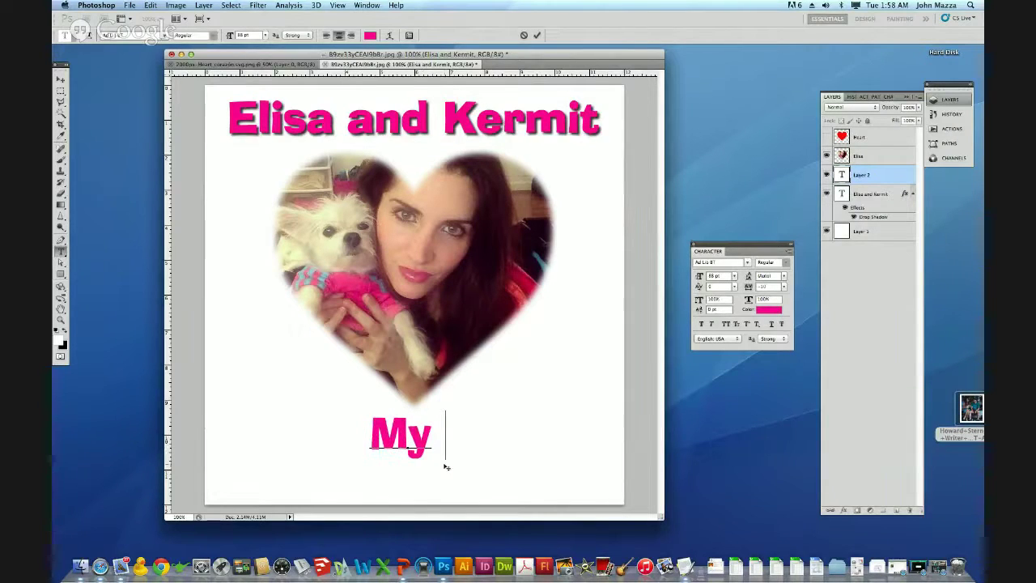
key("BackSpace")
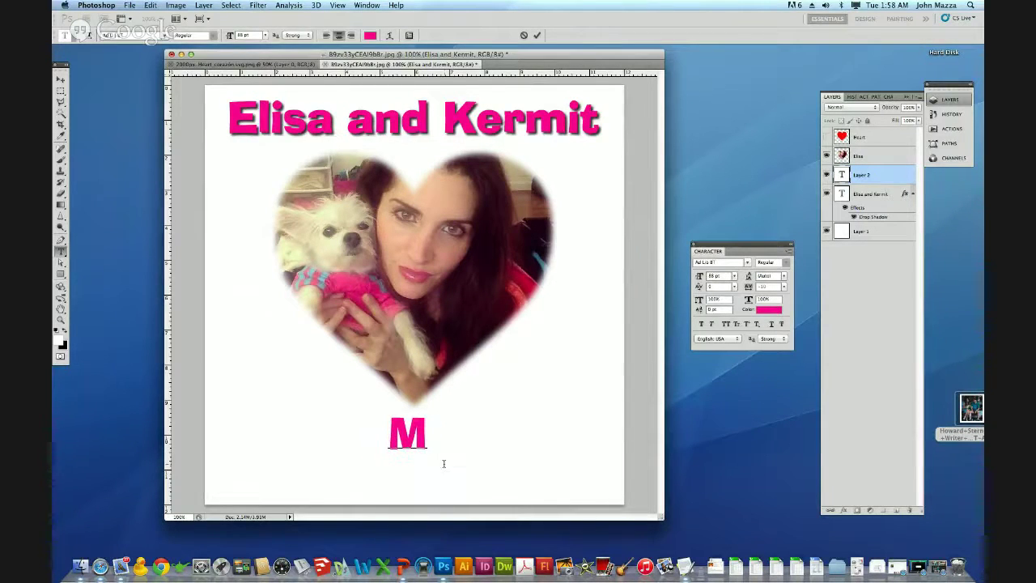
type("Y O")
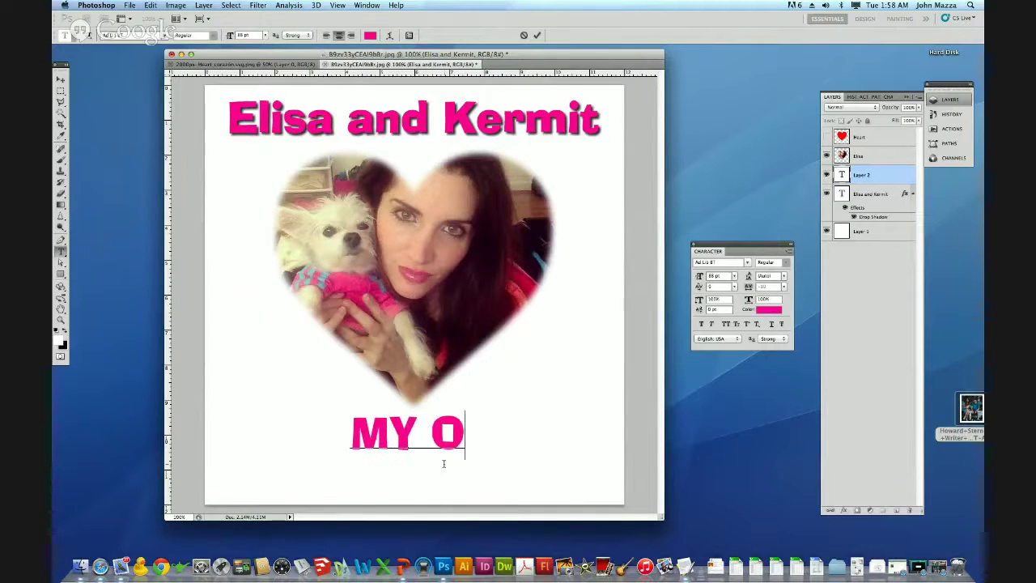
type("NLINE SWW")
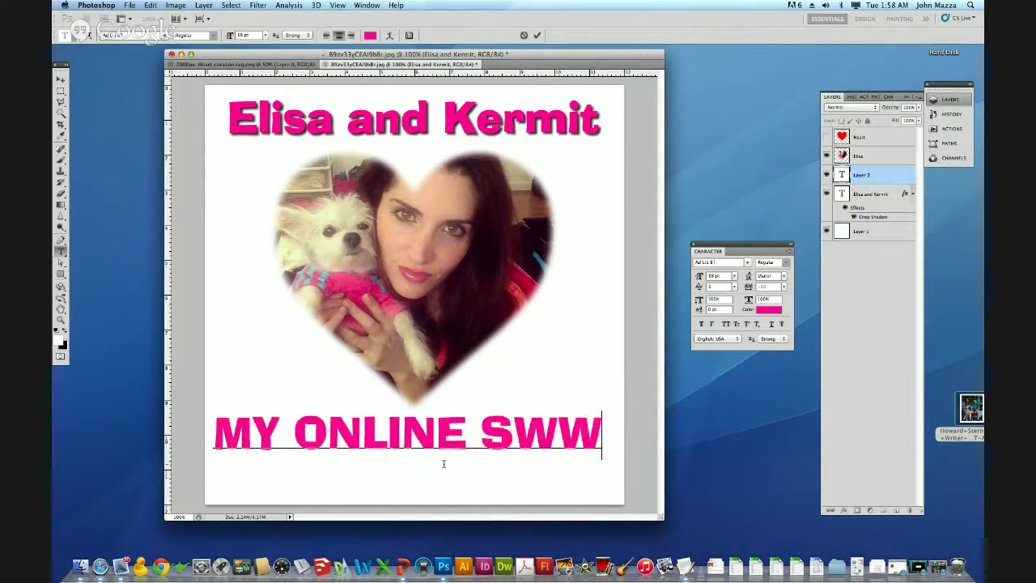
key("BackSpace")
type("EE")
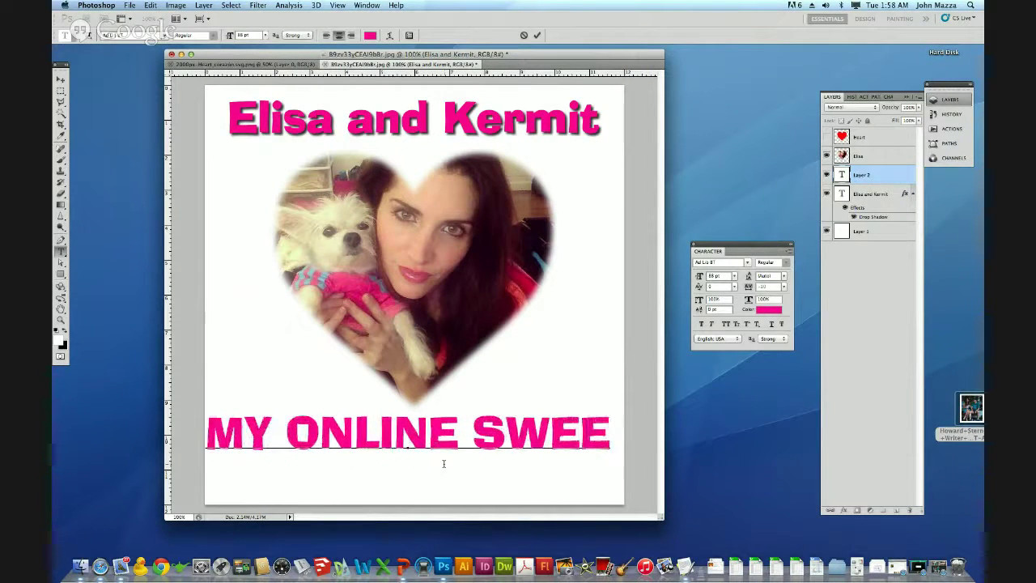
type("THE")
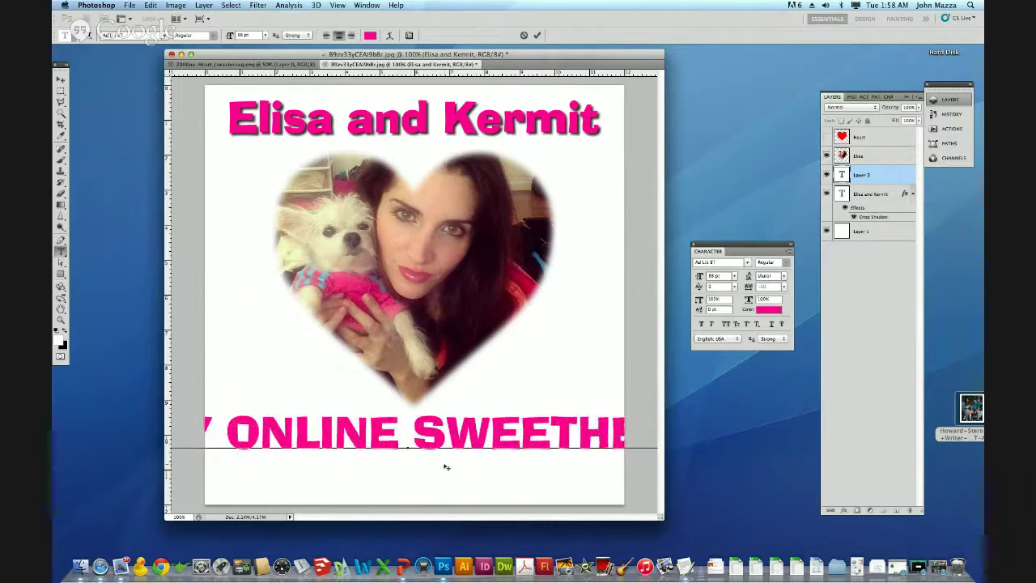
key("BackSpace")
key("BackSpace")
type("H")
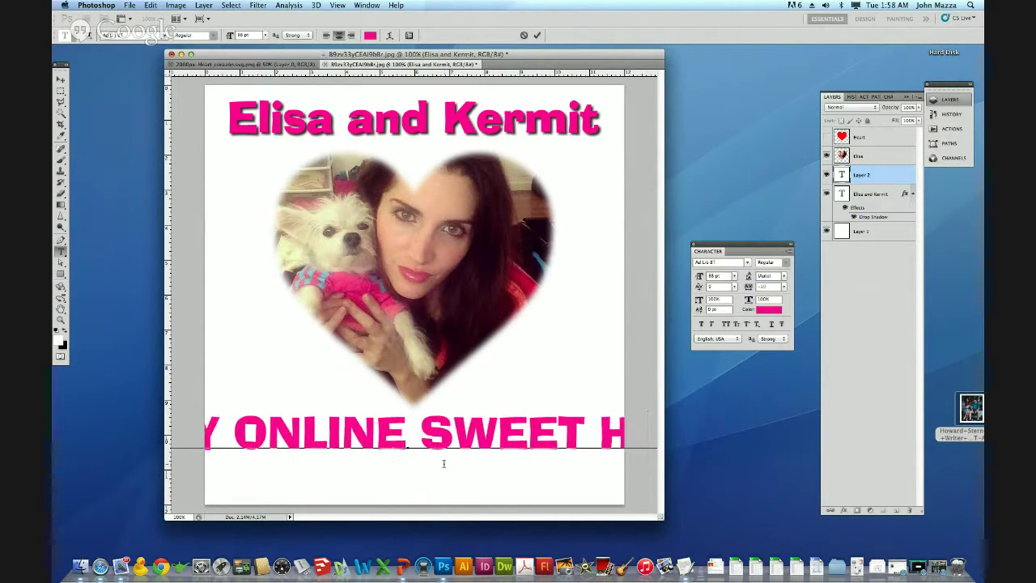
type("EAR")
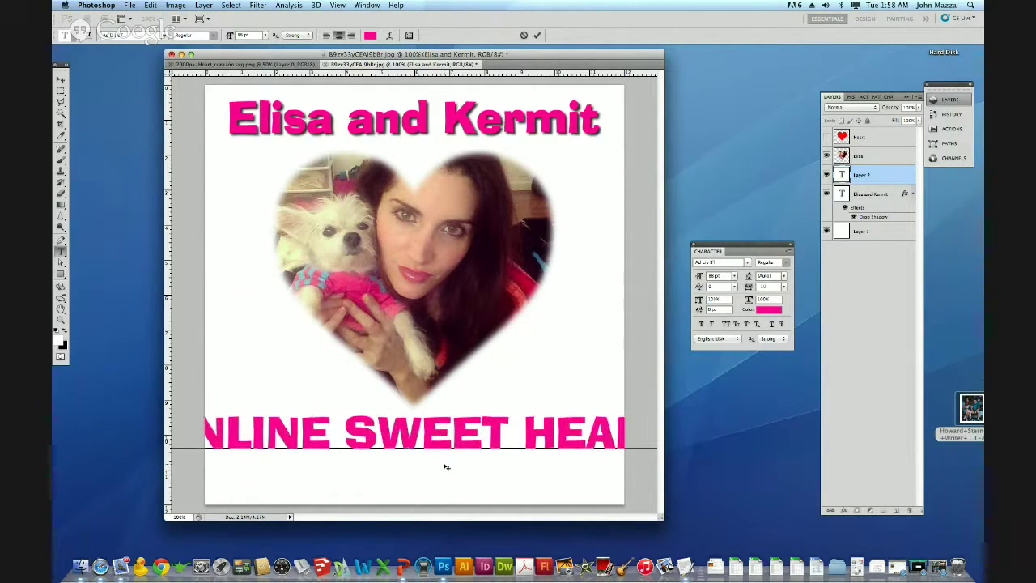
Set the font of the whole text line below the heart to OCR A Std and its size to 44 pt
triple_click(446, 467)
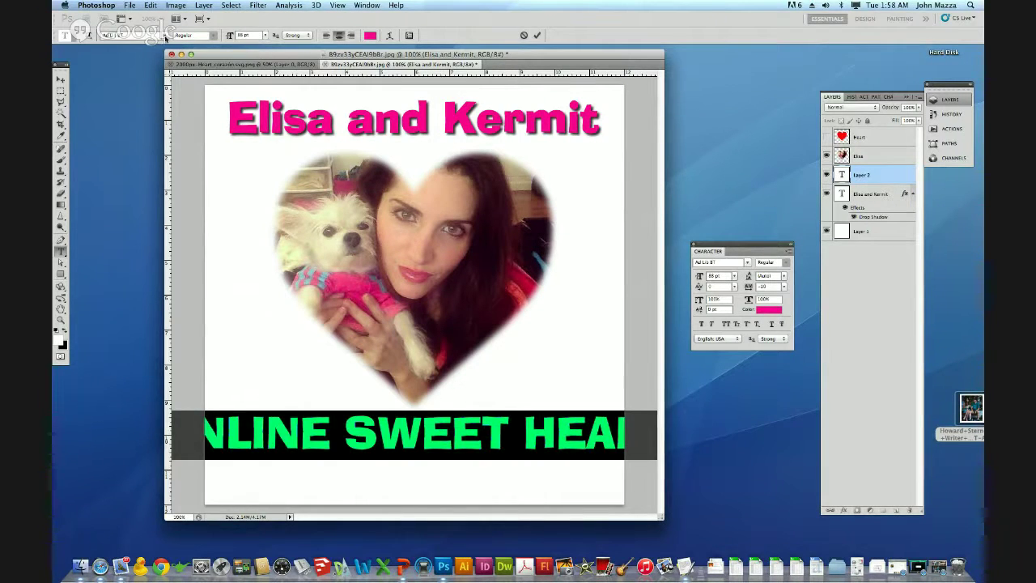
left_click(130, 35)
mouse_move(163, 566)
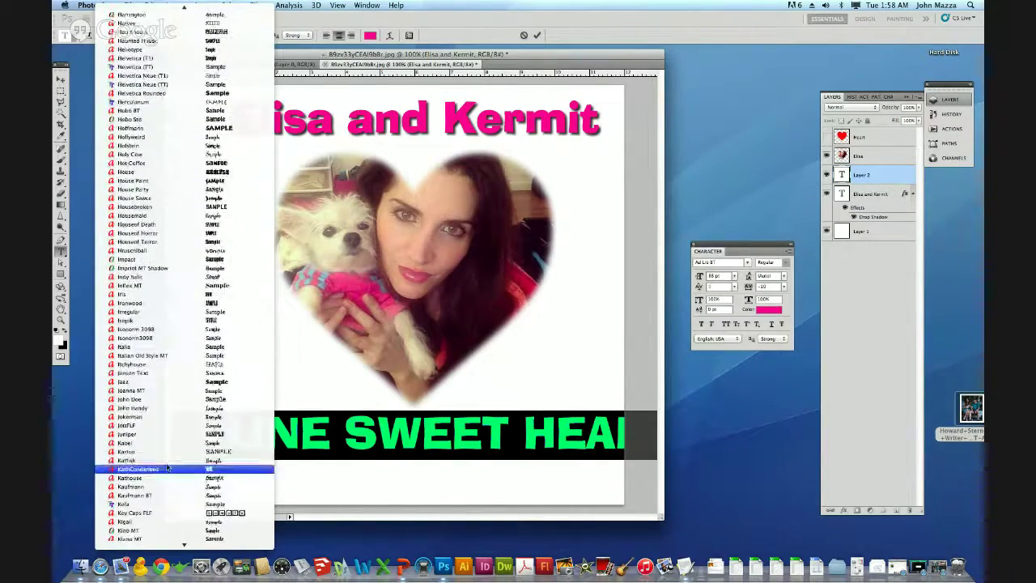
scroll(178, 532, "down", 10)
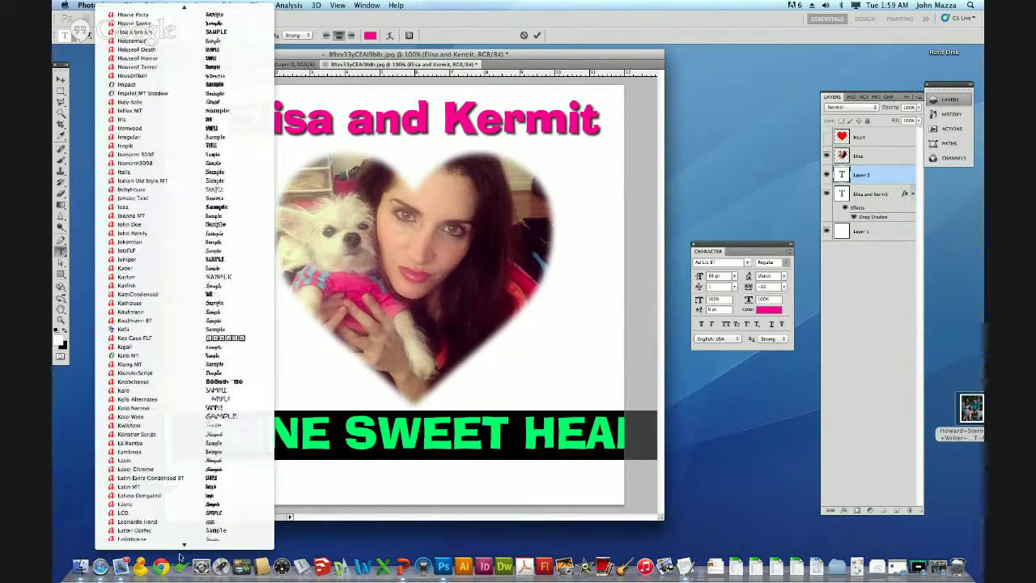
mouse_move(183, 547)
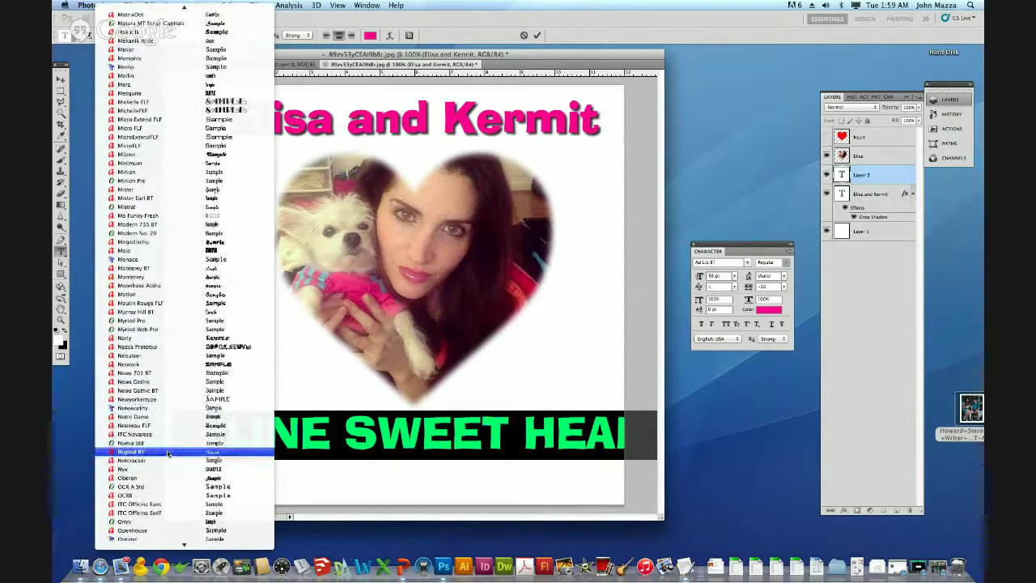
left_click(167, 487)
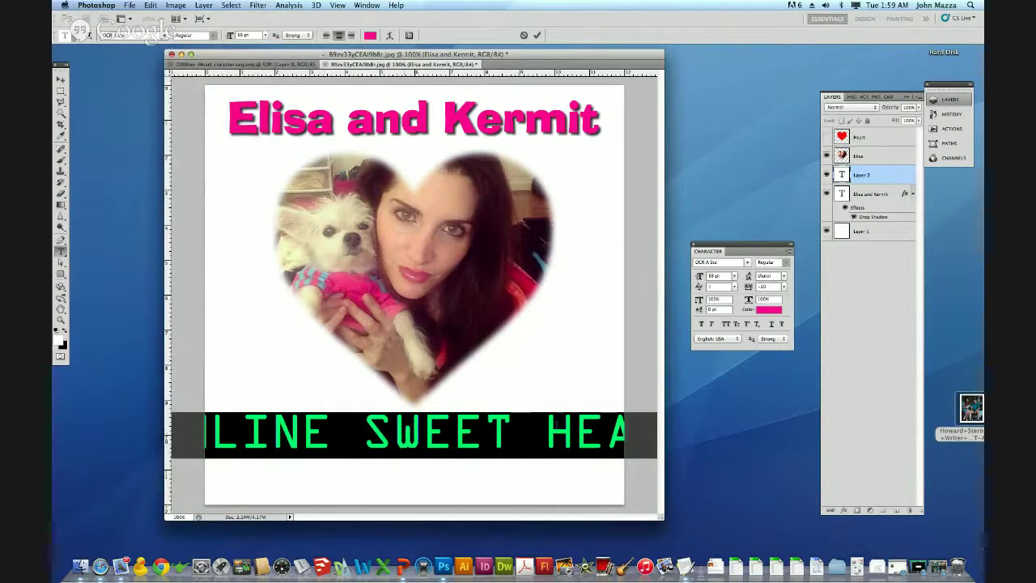
left_click(716, 276)
type("44")
key("Return")
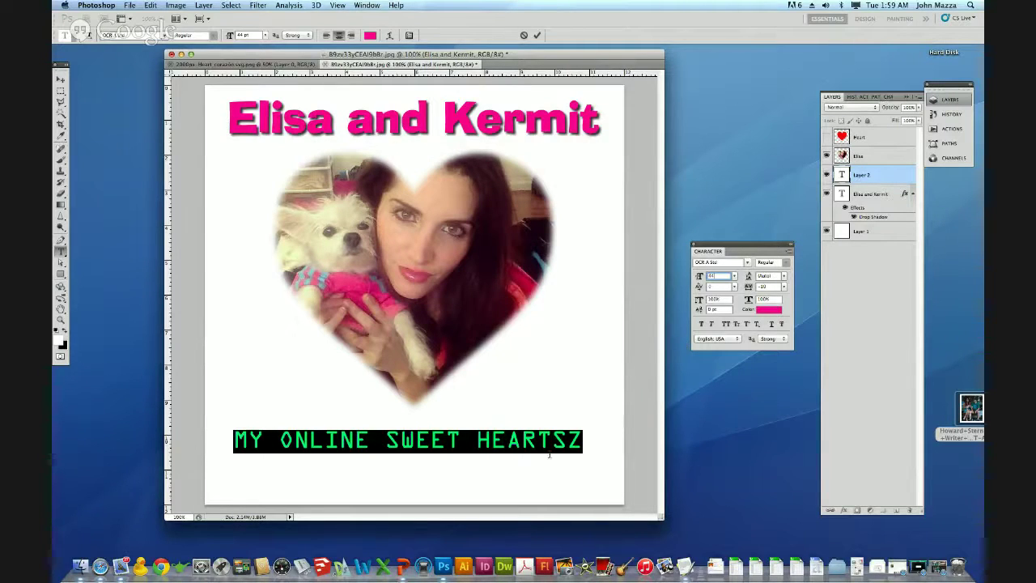
Delete the stray final Z from the text line below the heart
key("Right")
key("shift+Left")
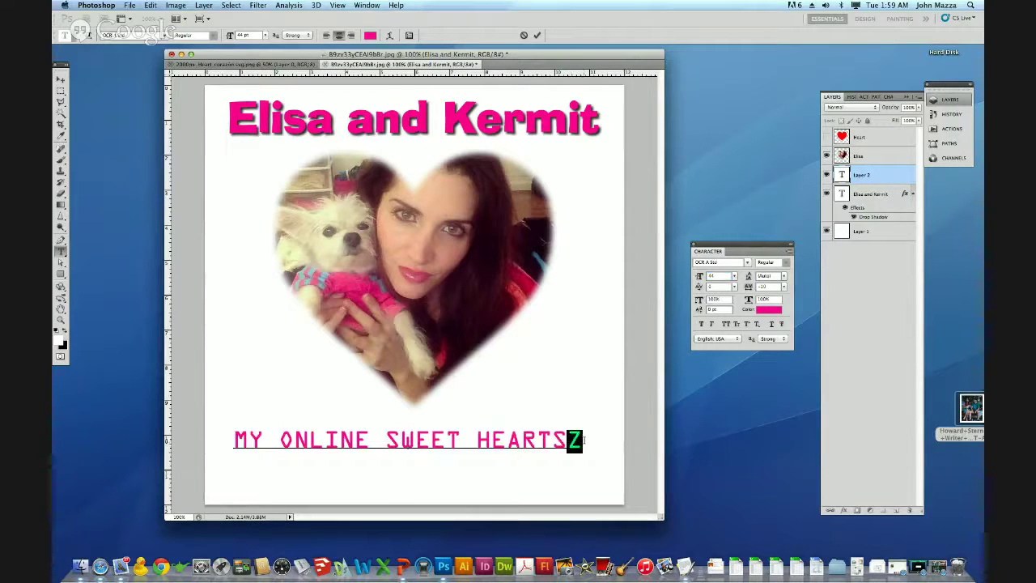
key("BackSpace")
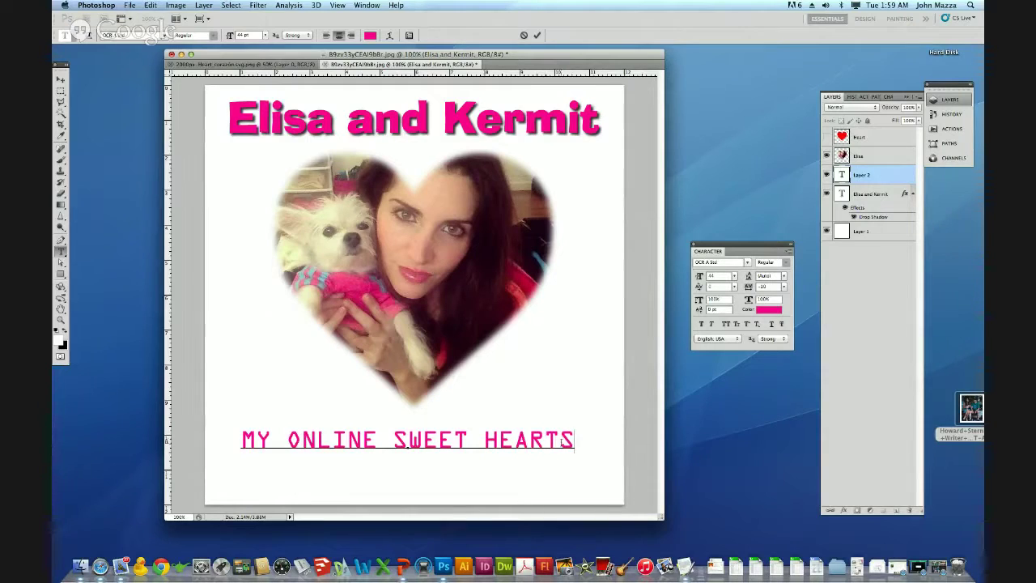
key("shift+Left")
key("shift+Left")
key("shift+Left")
key("shift+Left")
key("shift+Left")
key("shift+Left")
key("shift+Left")
key("shift+Left")
key("shift+Left")
key("shift+Left")
key("shift+Left")
key("shift+Left")
key("shift+Left")
key("shift+Left")
key("shift+Left")
key("shift+Left")
key("shift+Left")
key("shift+Left")
key("shift+Left")
key("shift+Left")
key("shift+Left")
key("shift+Left")
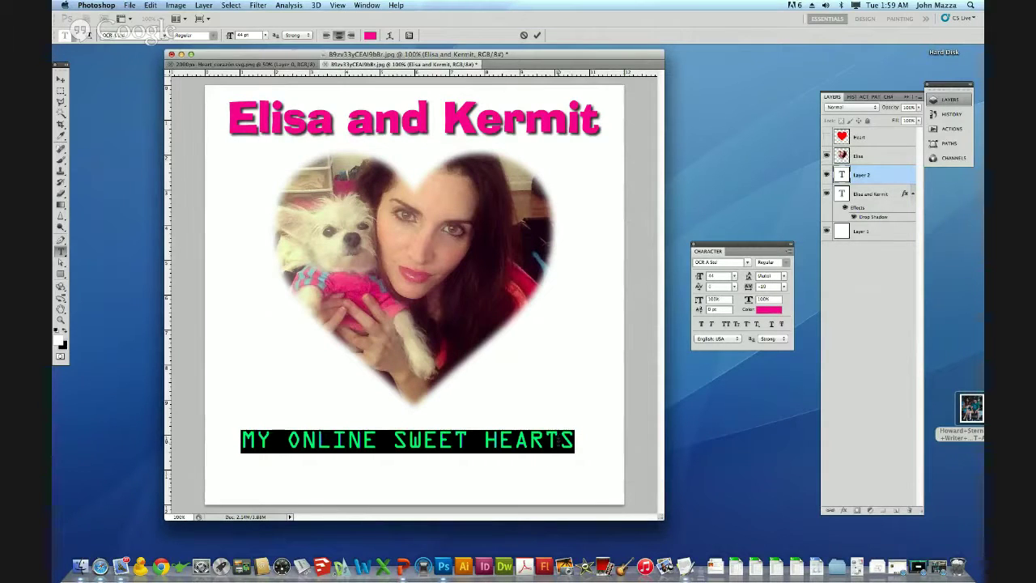
left_click(574, 440)
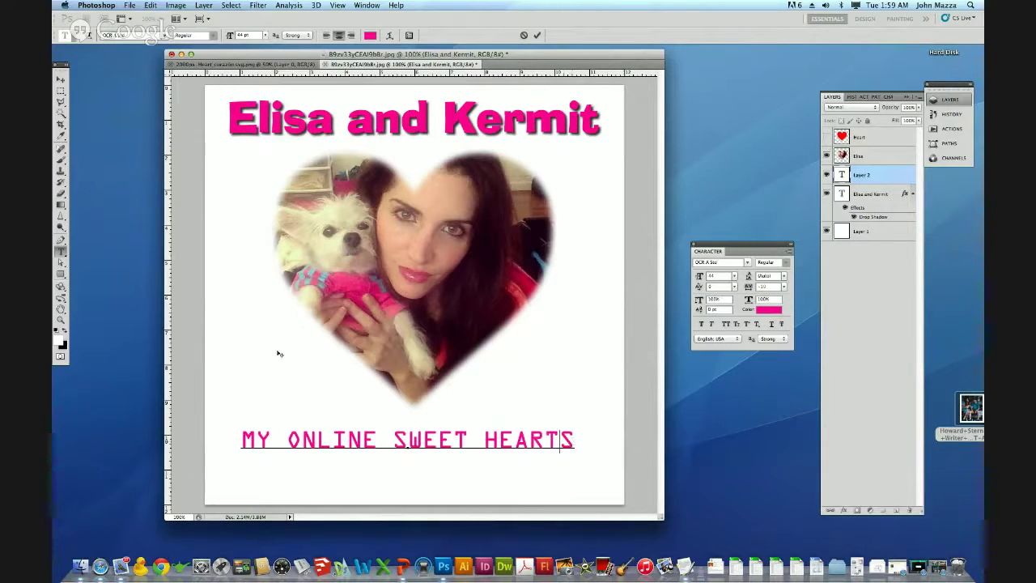
Finish the text line and add a new empty layer above it named Box
left_click(61, 91)
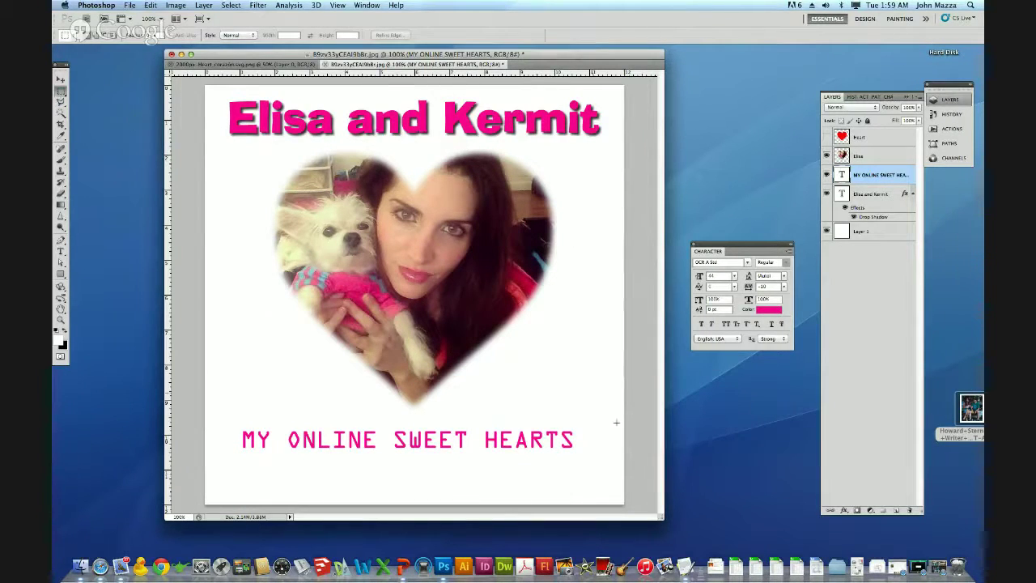
left_click(897, 510)
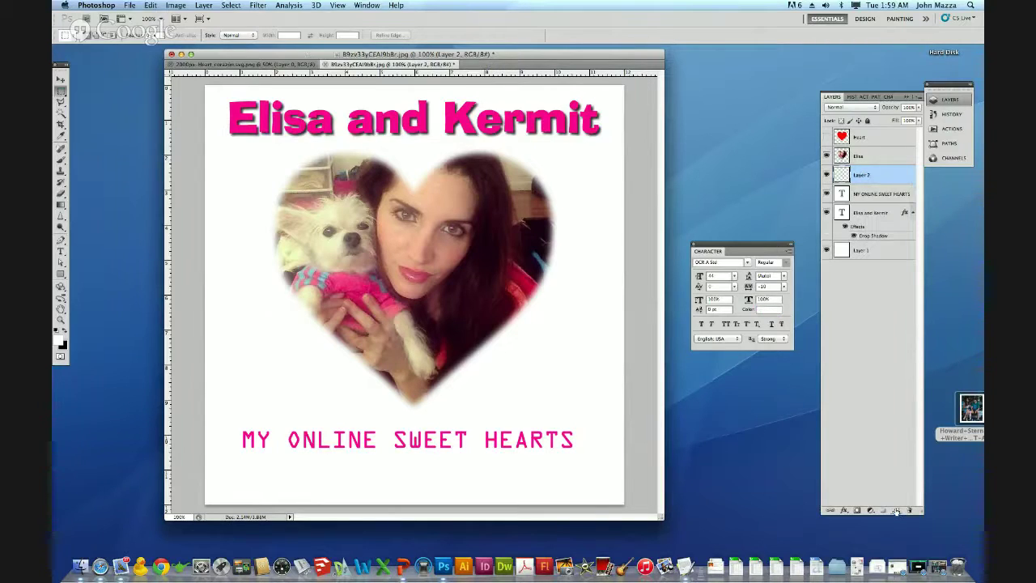
double_click(861, 176)
type("Box")
key("Return")
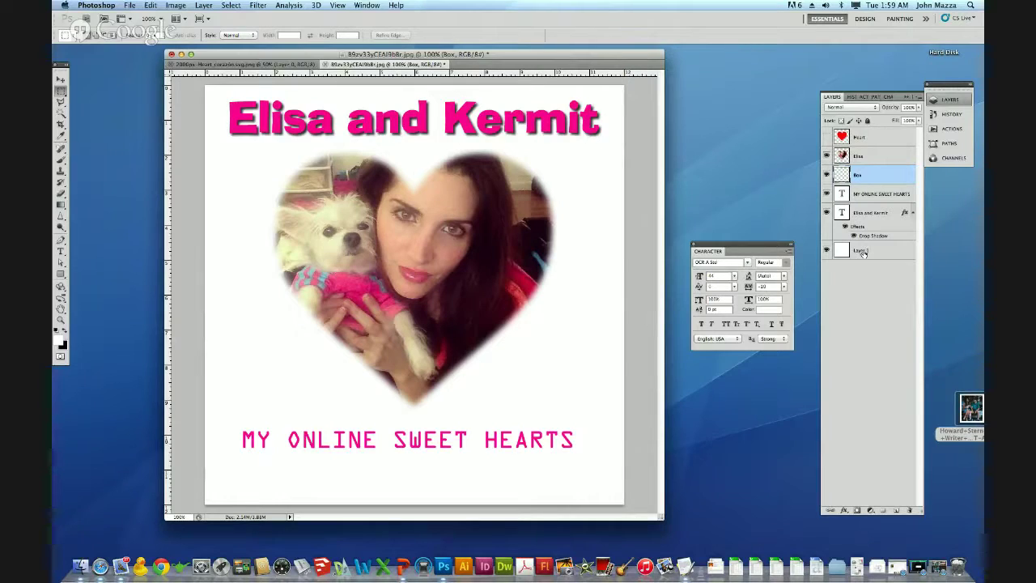
Rename the white background layer as BkRND
double_click(863, 250)
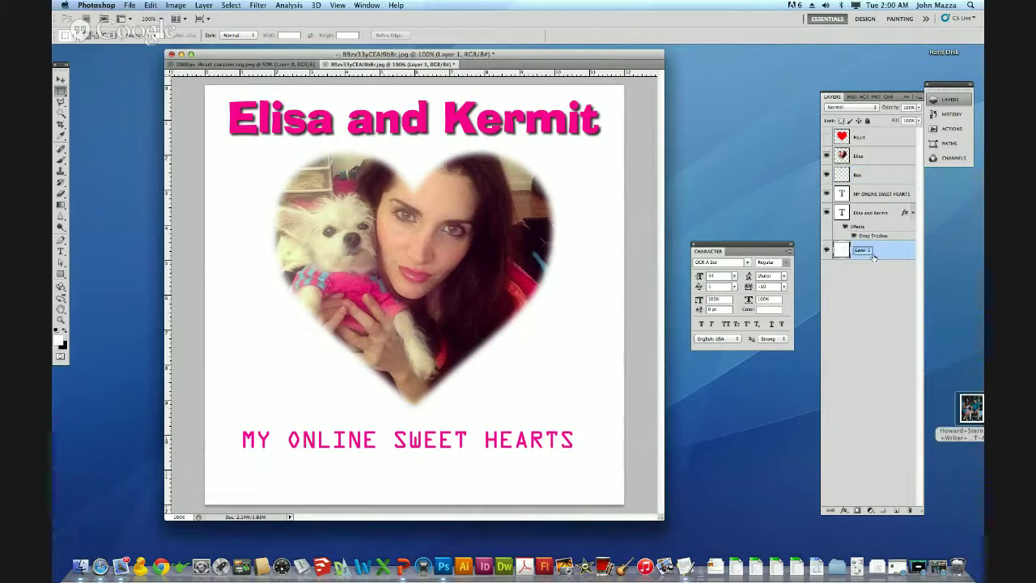
type("BkRND")
key("Return")
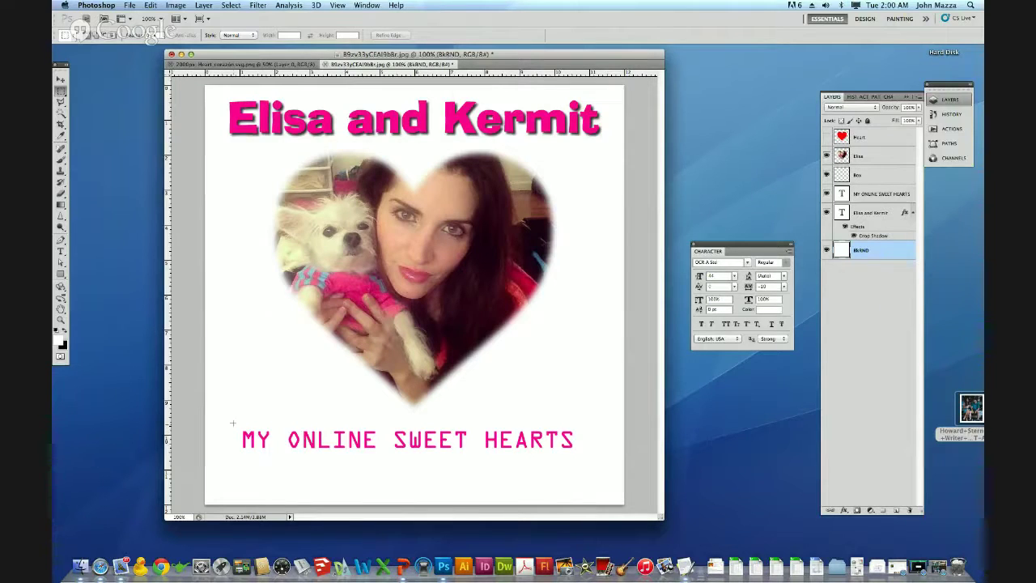
Select a rectangle framing the "MY ONLINE SWEET HEARTS" line and fill it with black on the Box layer
left_click_drag(234, 423, 578, 460)
left_click(860, 175)
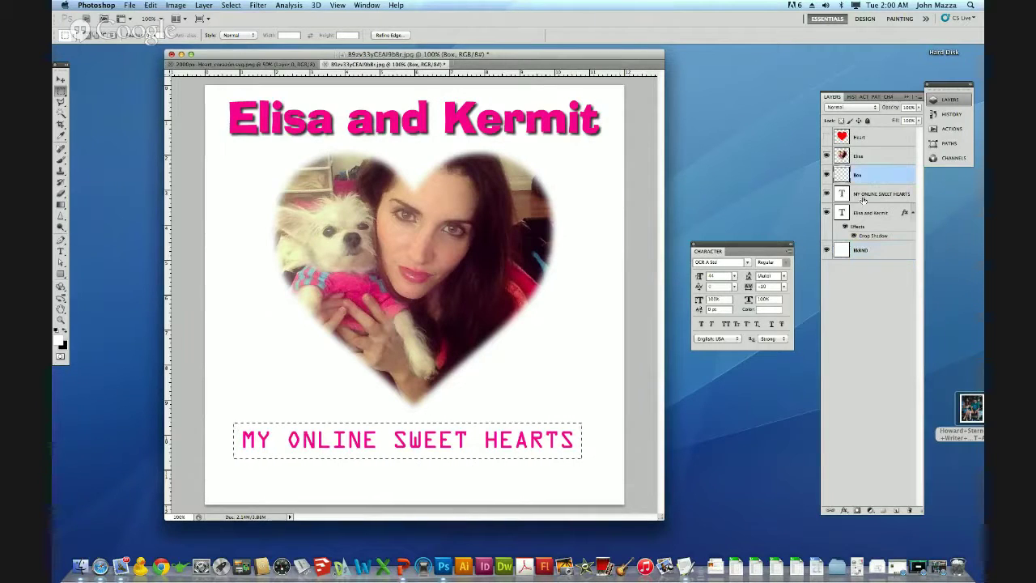
left_click(65, 331)
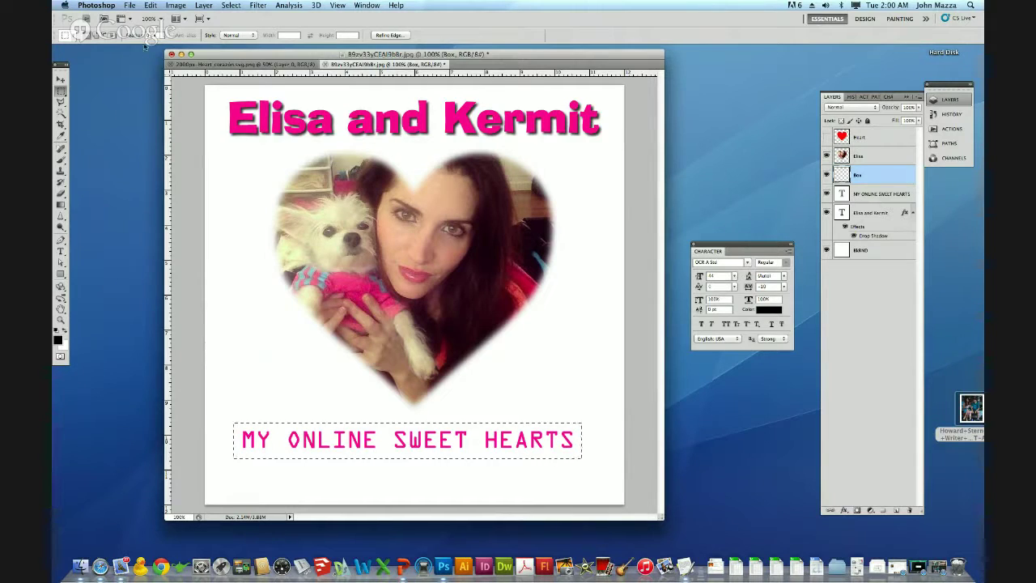
left_click(151, 6)
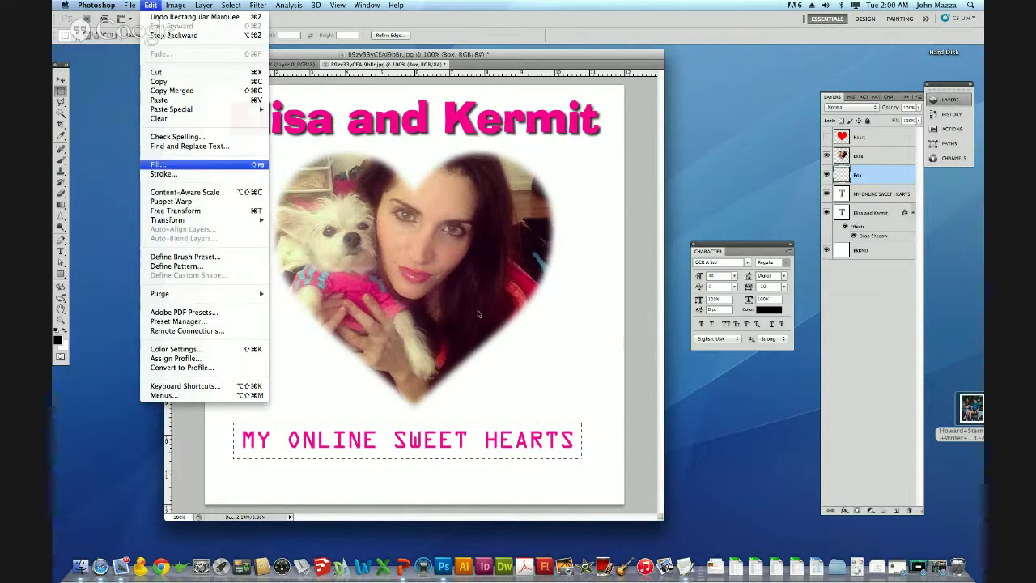
left_click(172, 162)
left_click(499, 237)
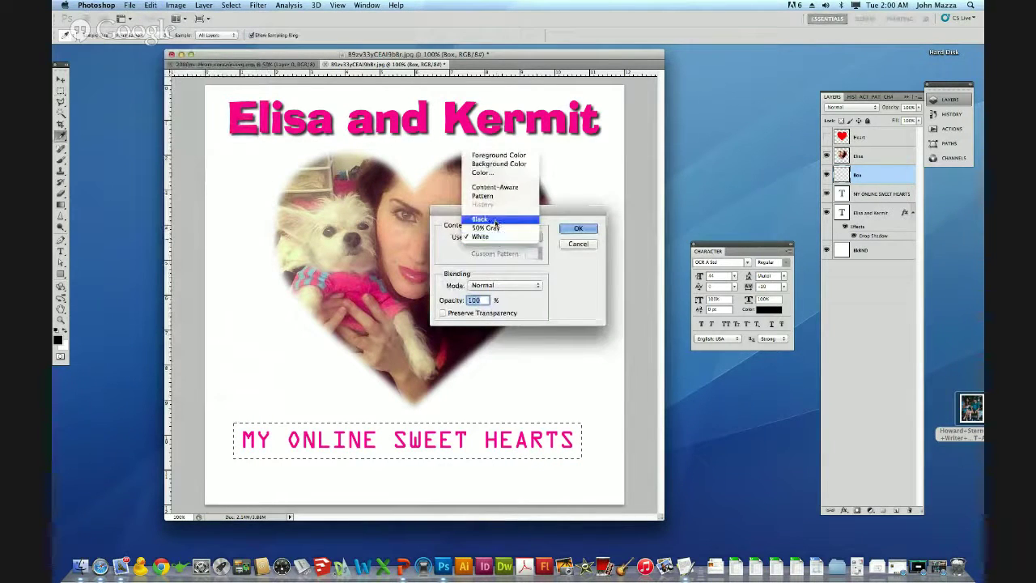
left_click(503, 220)
left_click(578, 227)
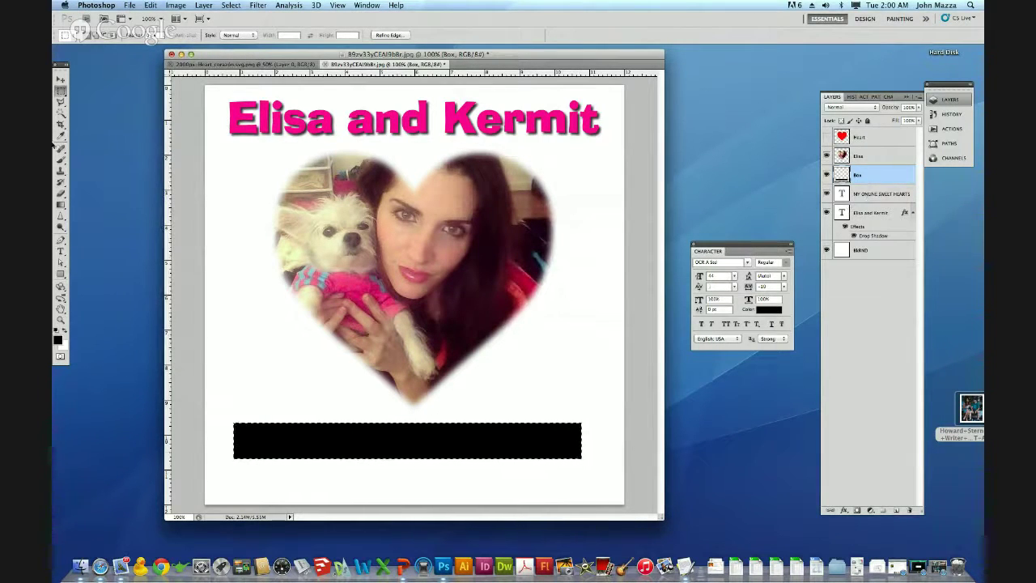
left_click(60, 79)
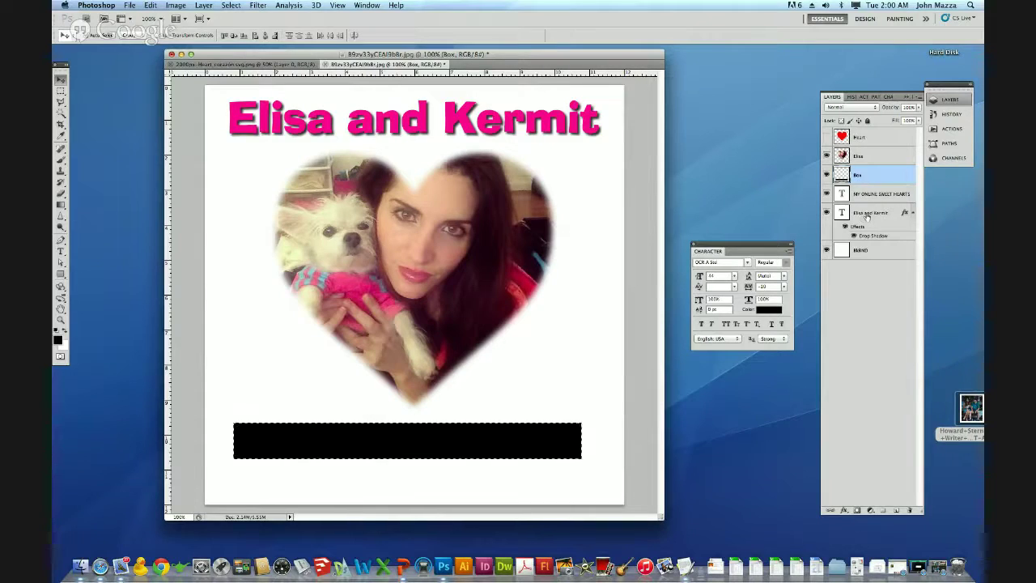
Reorder the layers so the names heading sits above the photo and the caption text sits above the Box layer
left_click_drag(867, 216, 867, 153)
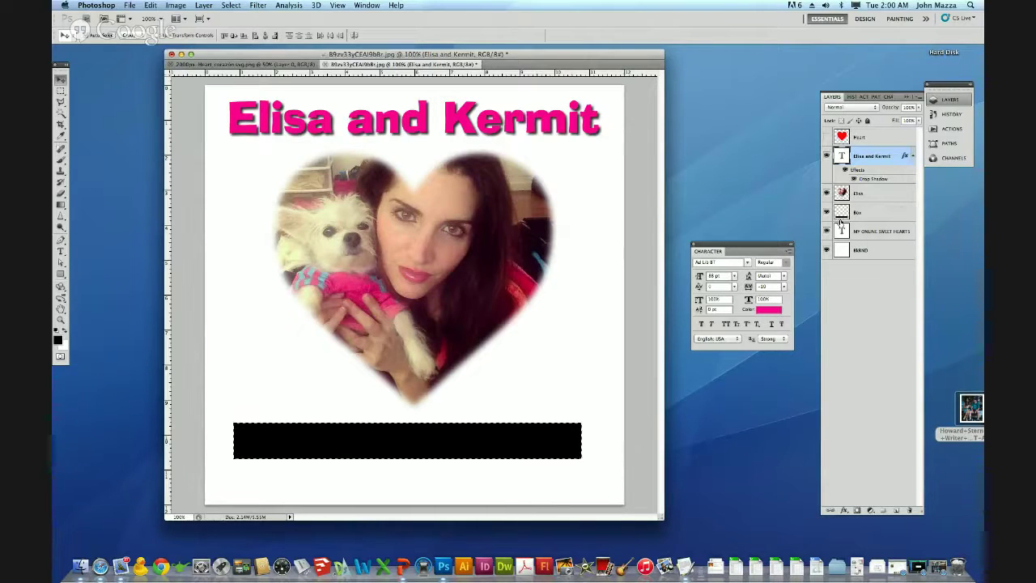
left_click_drag(860, 233, 863, 212)
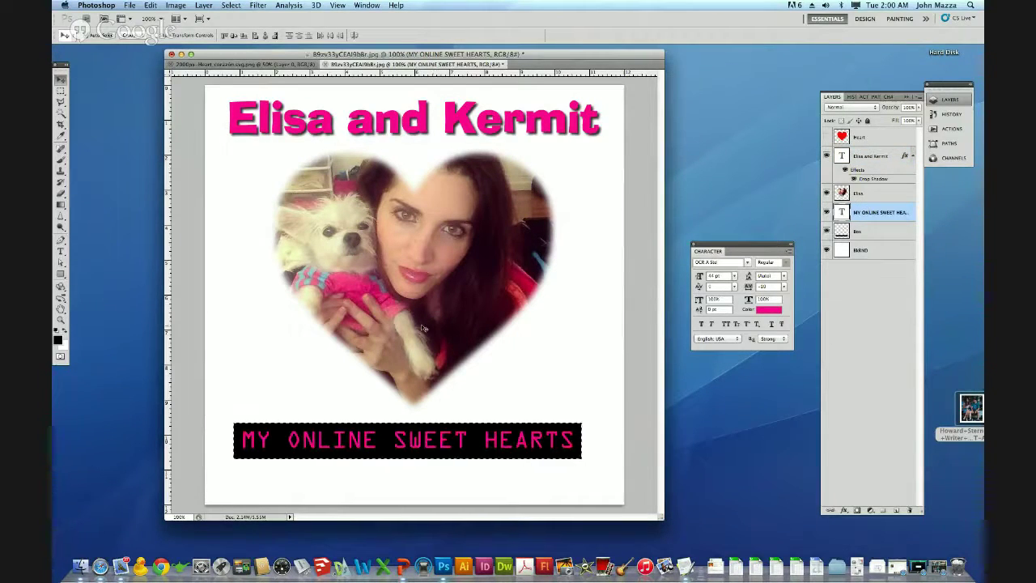
Set the font size of the whole "MY ONLINE SWEET HEARTS" caption to 42 pt
left_click(61, 253)
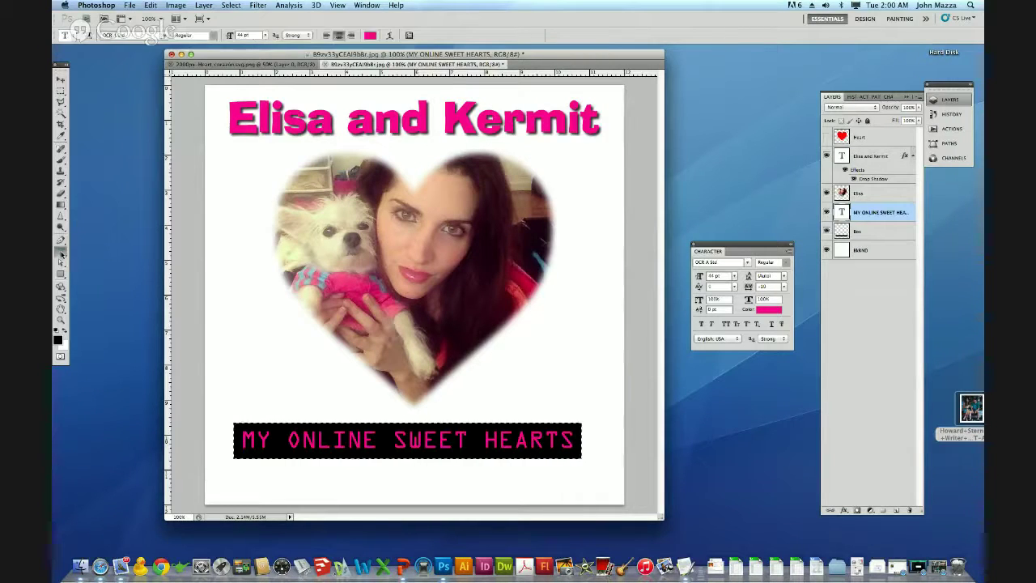
left_click(329, 444)
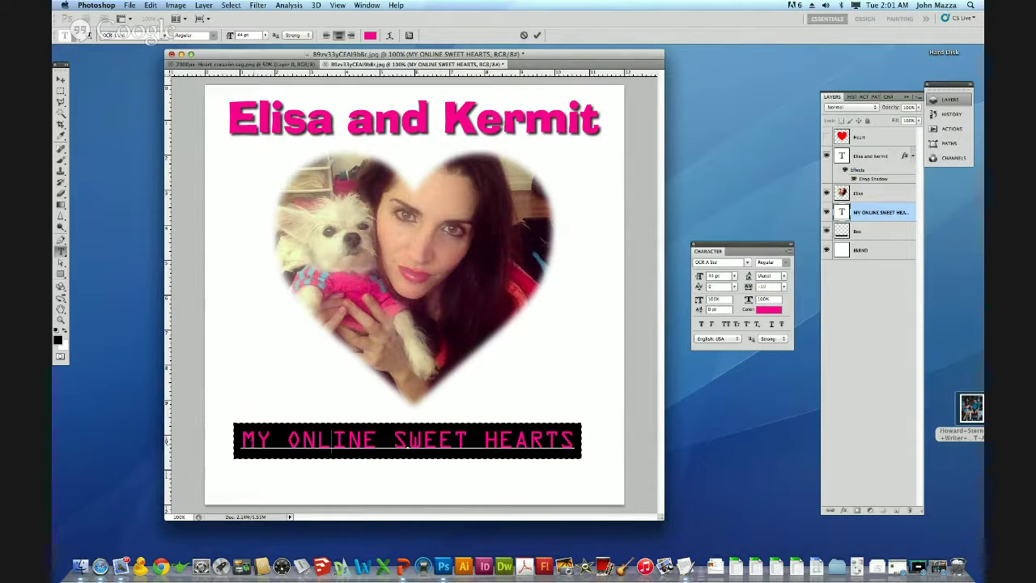
left_click_drag(241, 439, 581, 444)
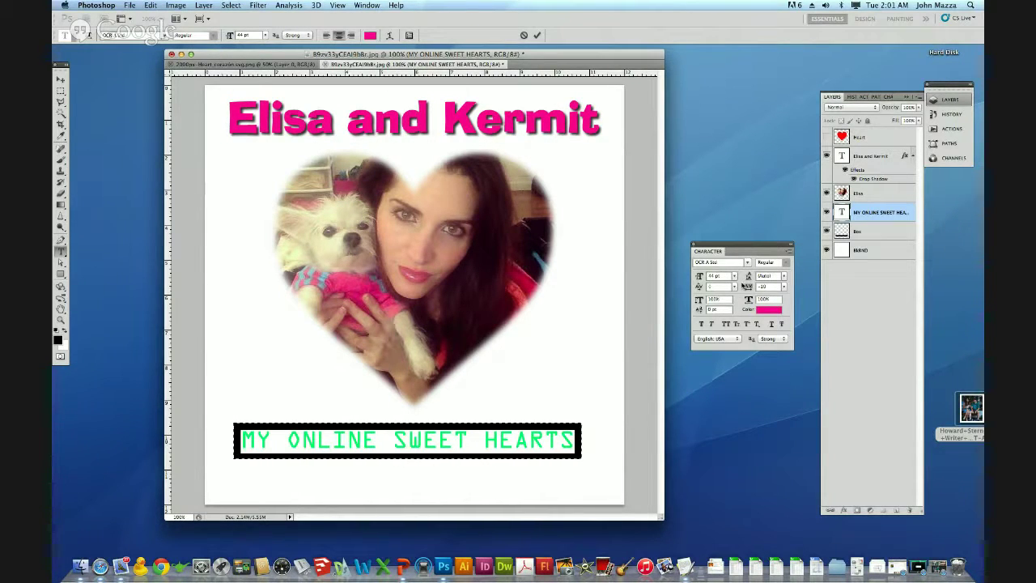
left_click(714, 276)
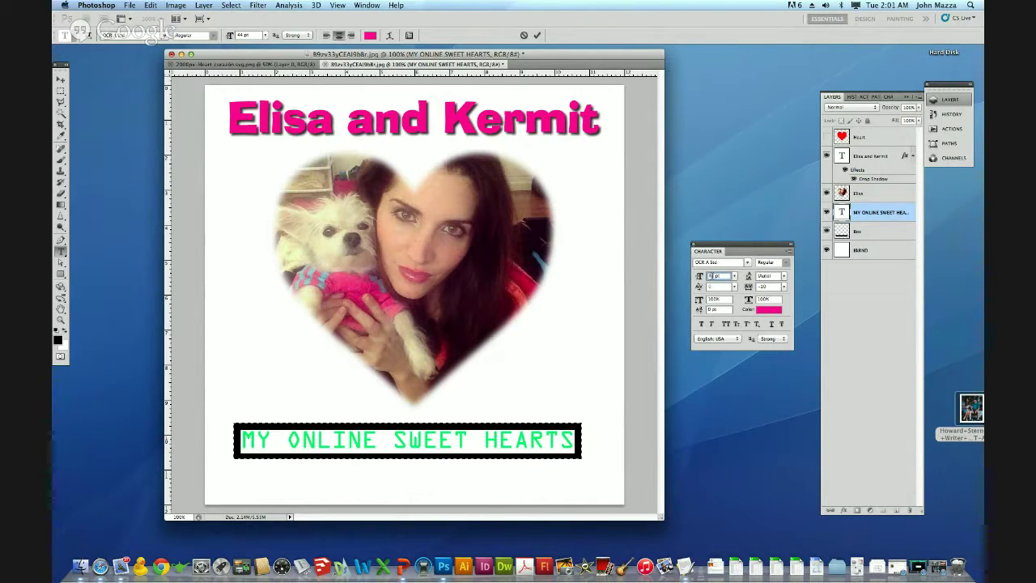
type("42")
key("Return")
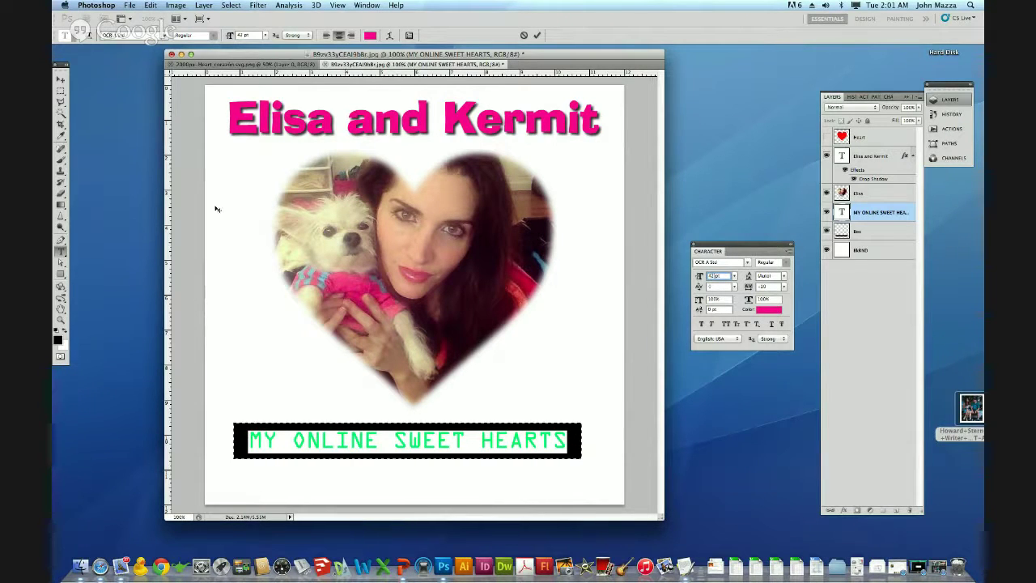
left_click(60, 80)
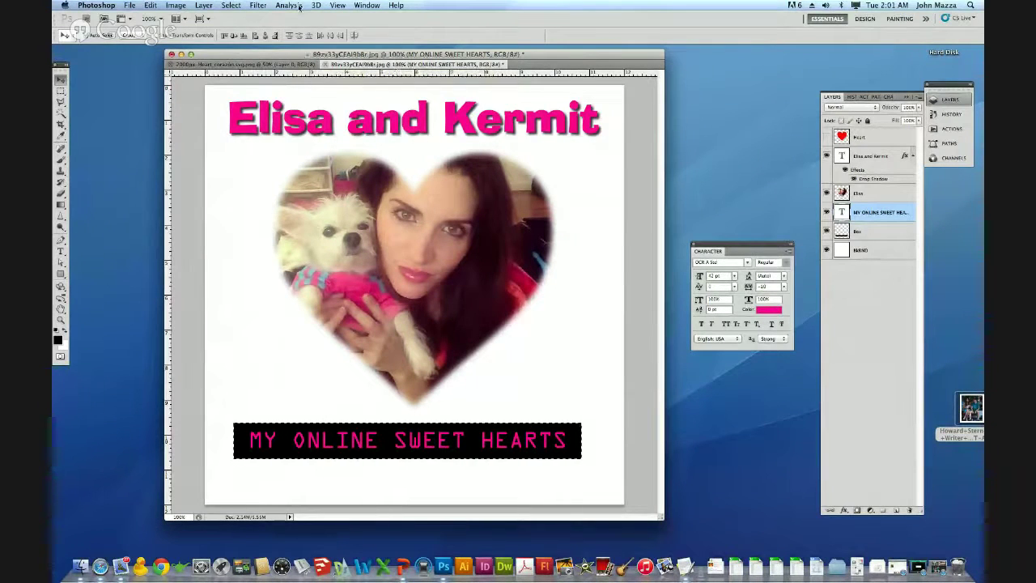
Deselect the rectangular selection and align the caption text and Box layers by their vertical centers
left_click(235, 6)
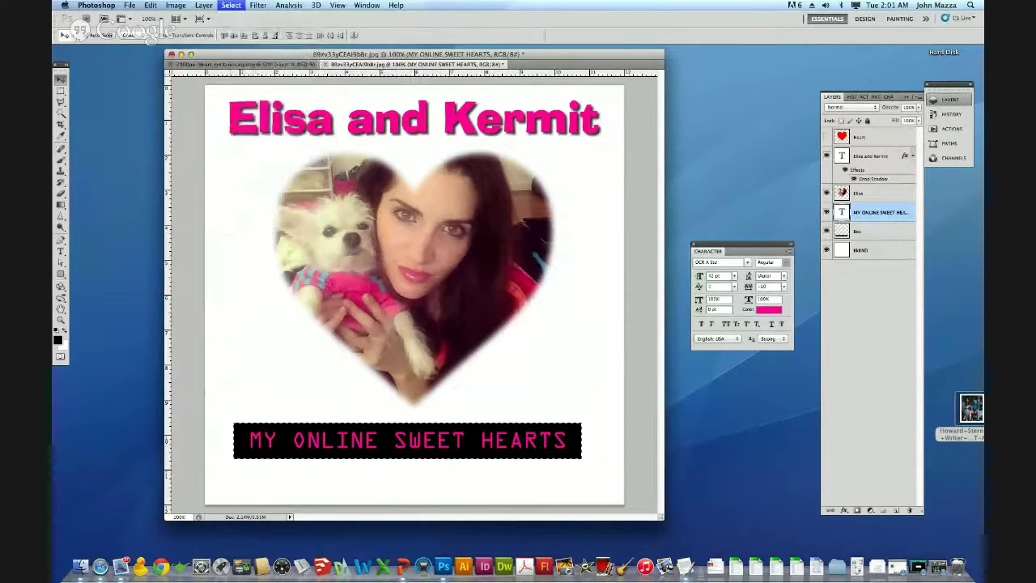
left_click(241, 26)
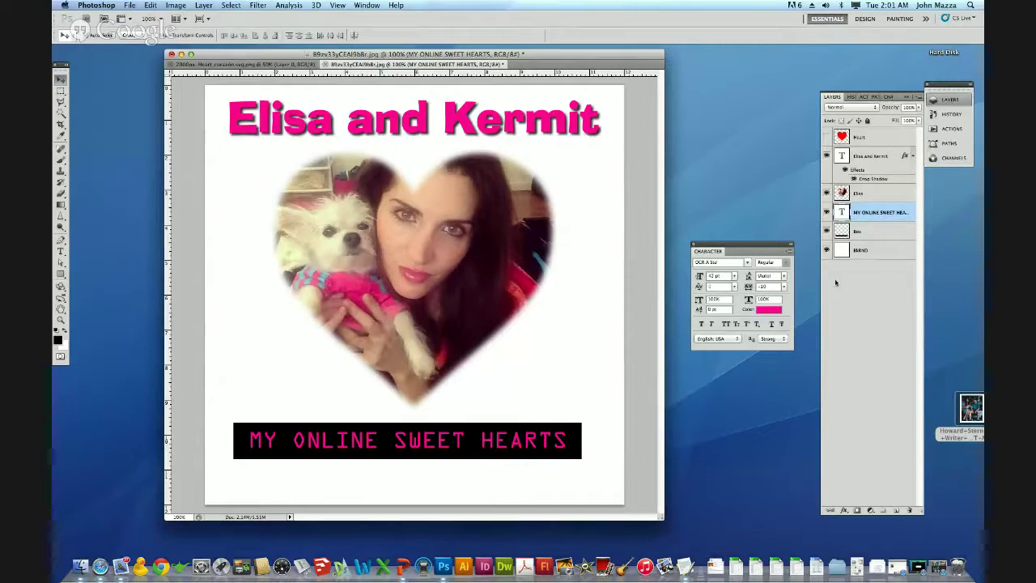
left_click(869, 235, "shift")
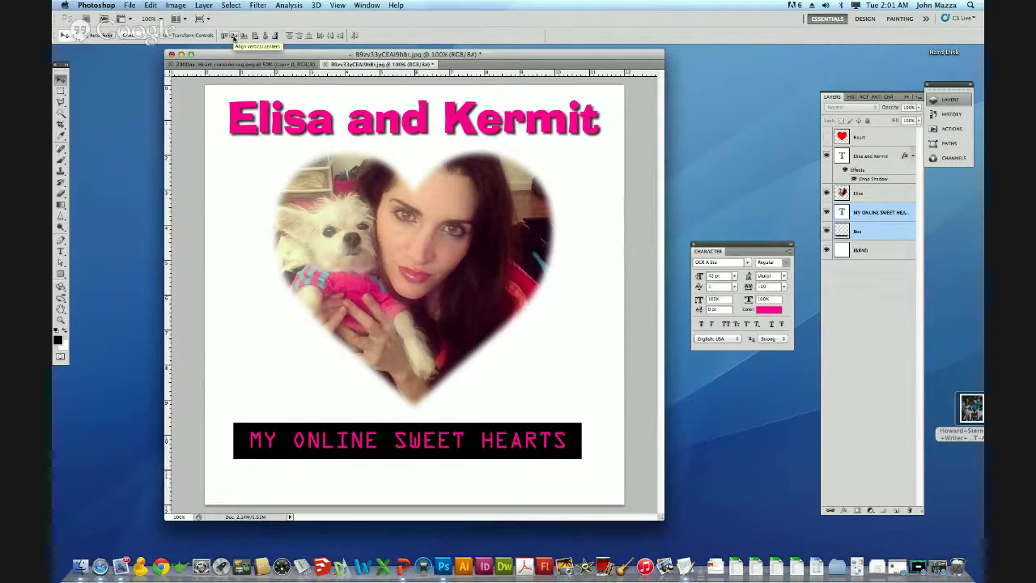
left_click(234, 38)
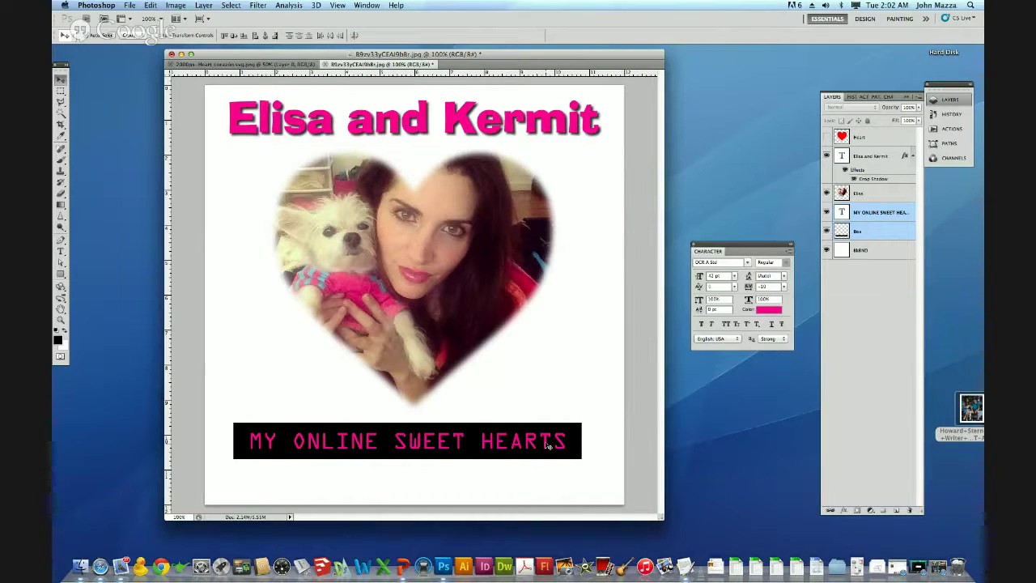
left_click(890, 339)
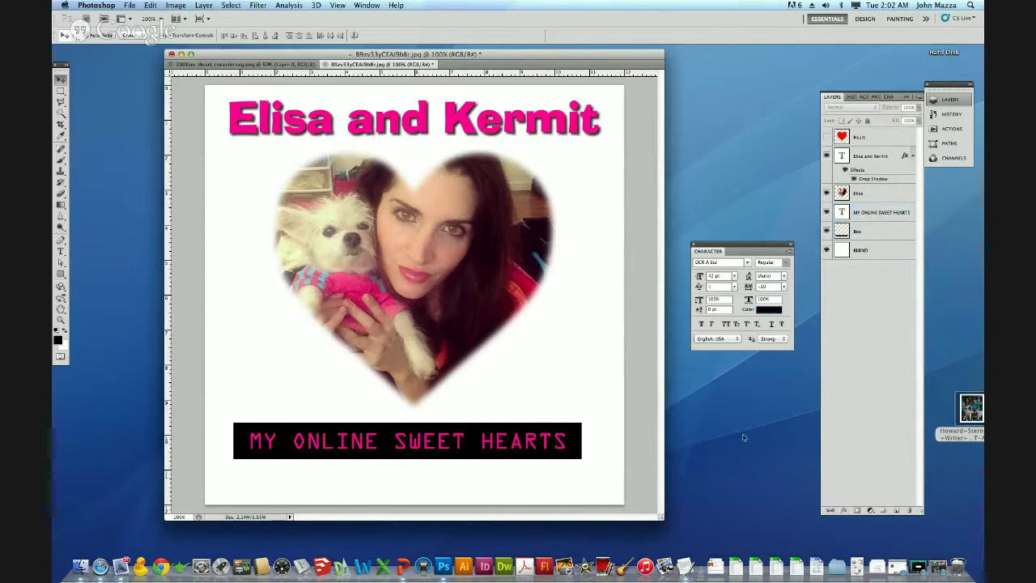
Recolor the whole "MY ONLINE SWEET HEARTS" caption to white (ffffff)
left_click(548, 450)
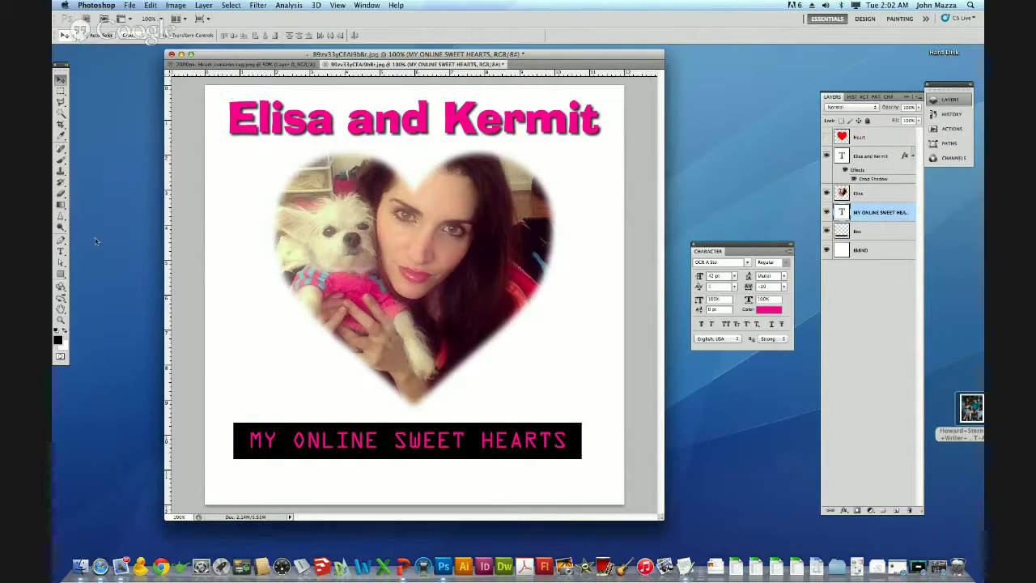
left_click(62, 252)
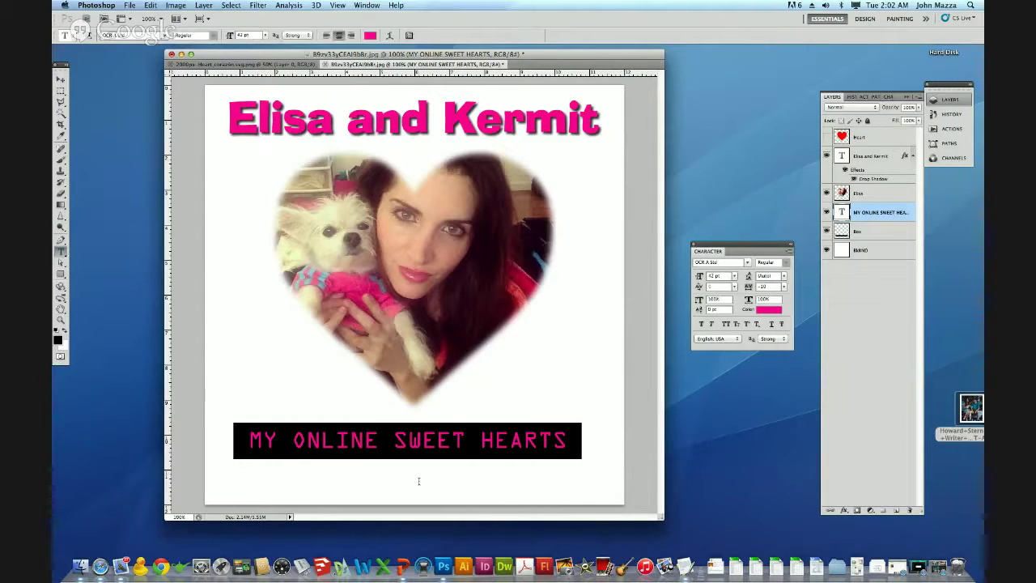
left_click_drag(248, 441, 568, 441)
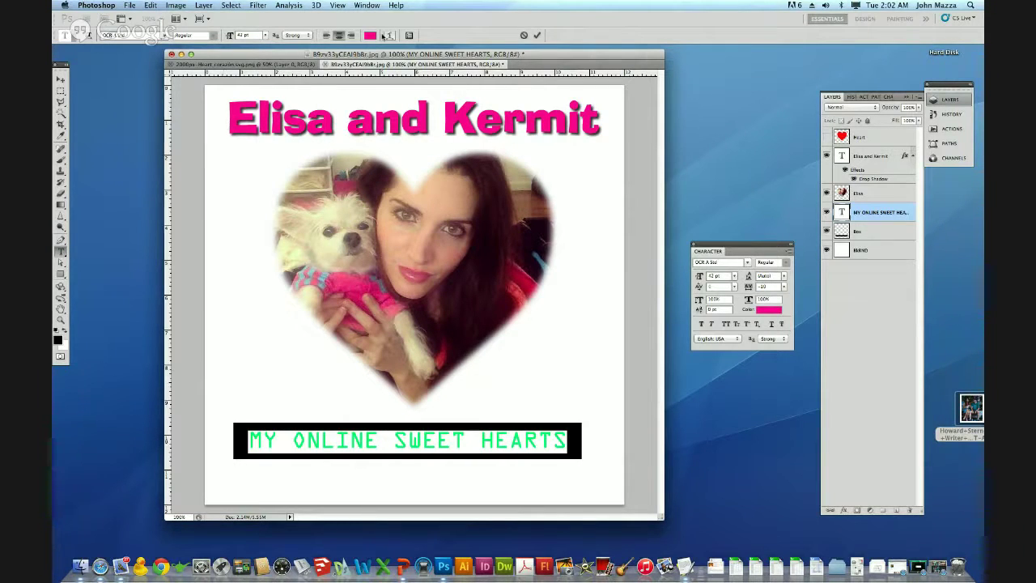
left_click(371, 36)
left_click(721, 250)
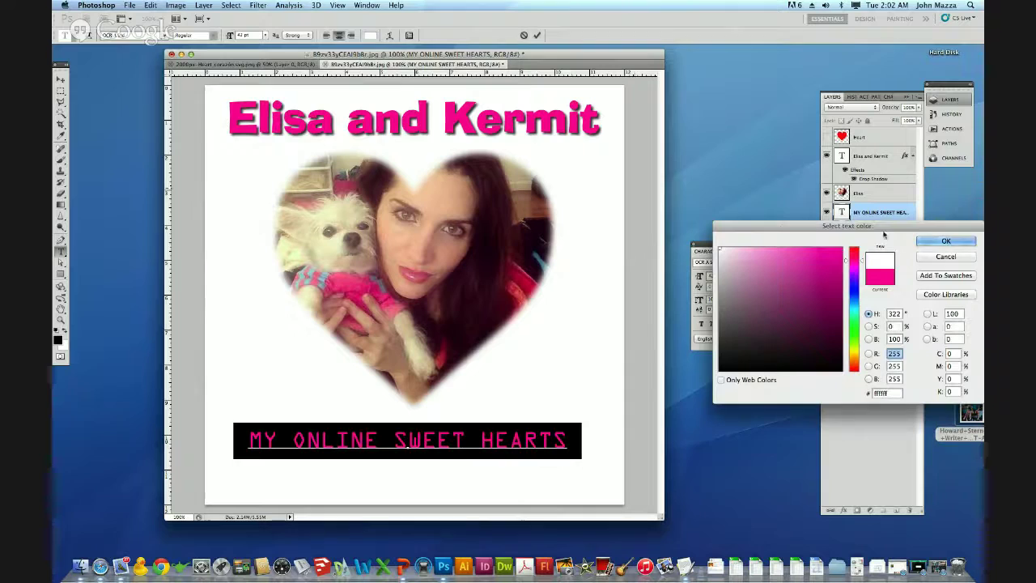
left_click(942, 242)
left_click(62, 80)
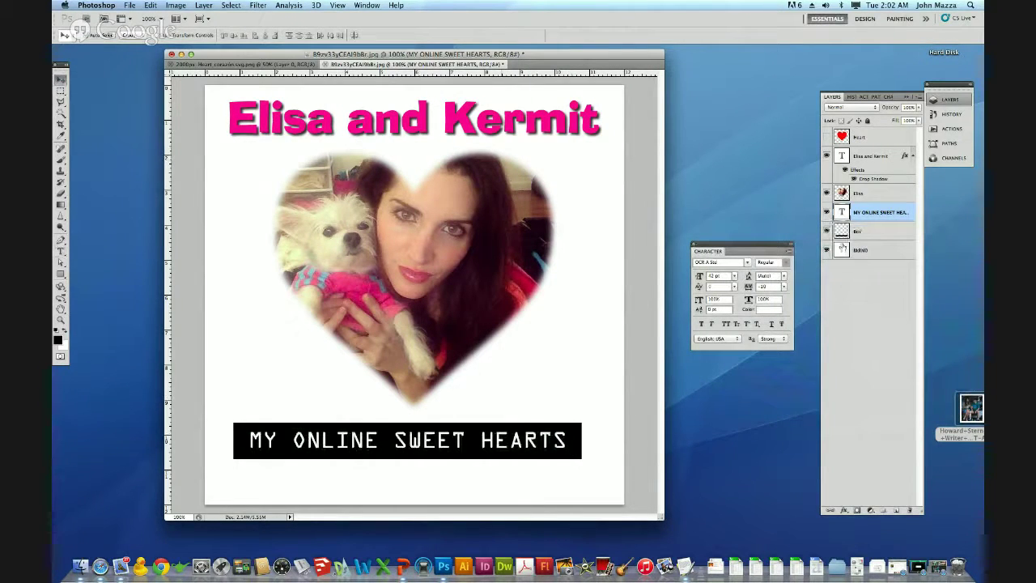
Lower the Box layer's opacity so the black bar behind the caption turns dark gray
left_click(866, 231)
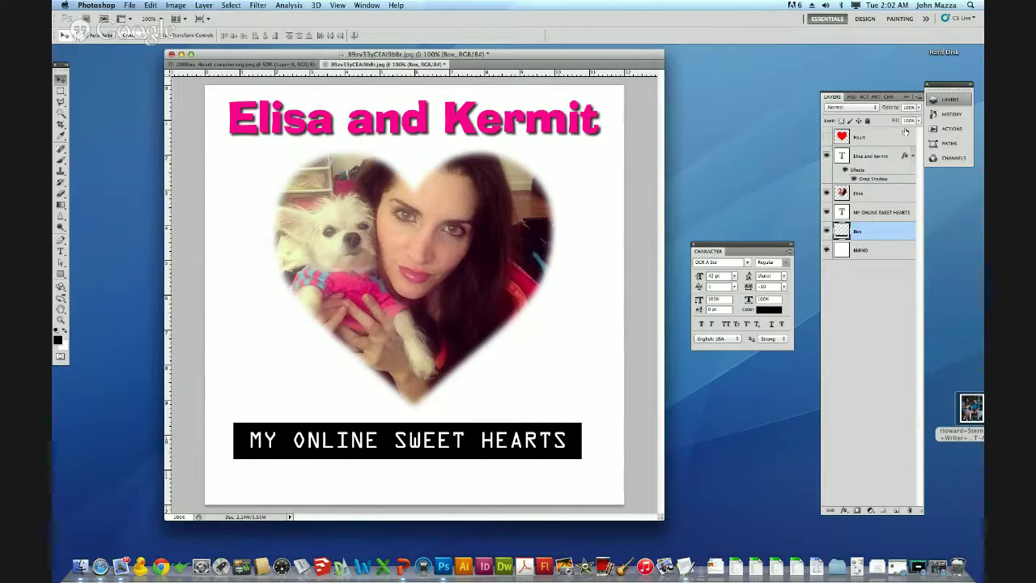
left_click(919, 107)
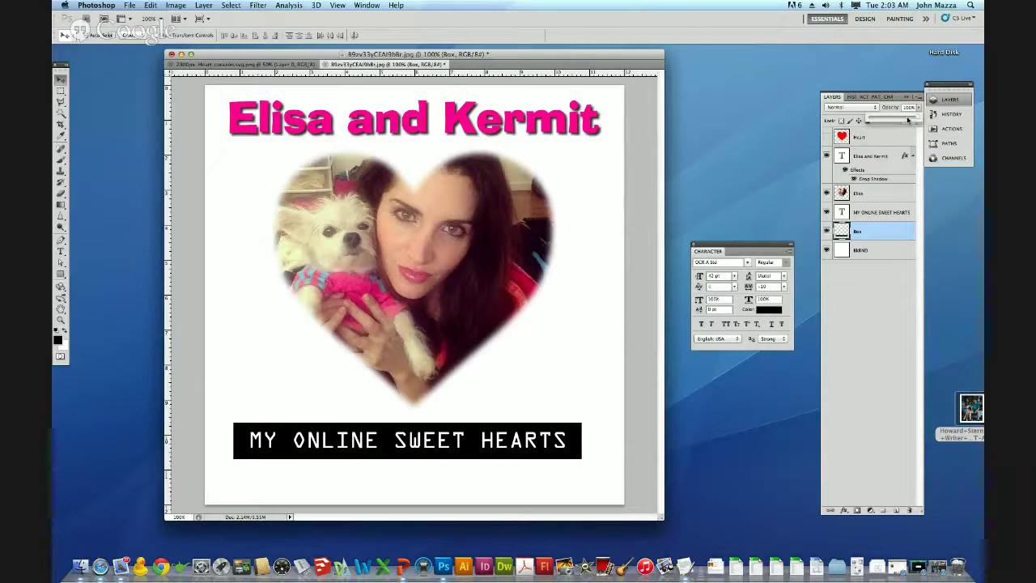
key("7")
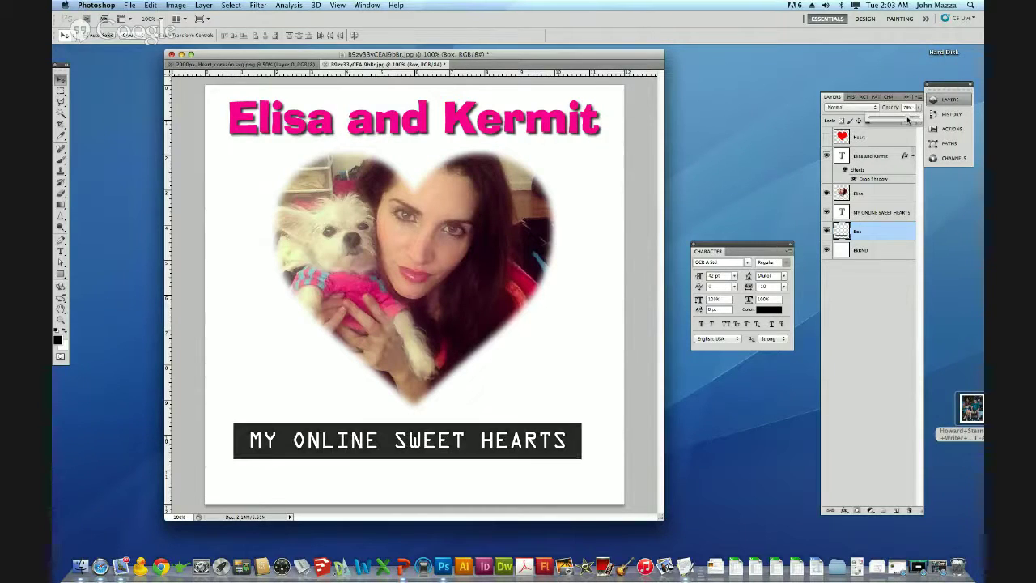
left_click_drag(907, 119, 905, 119)
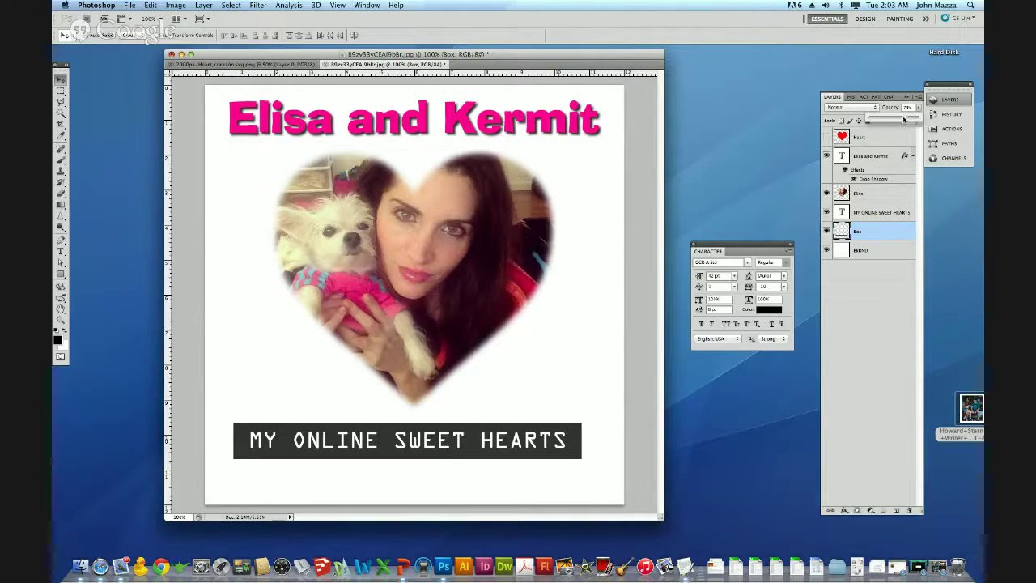
left_click_drag(906, 119, 903, 119)
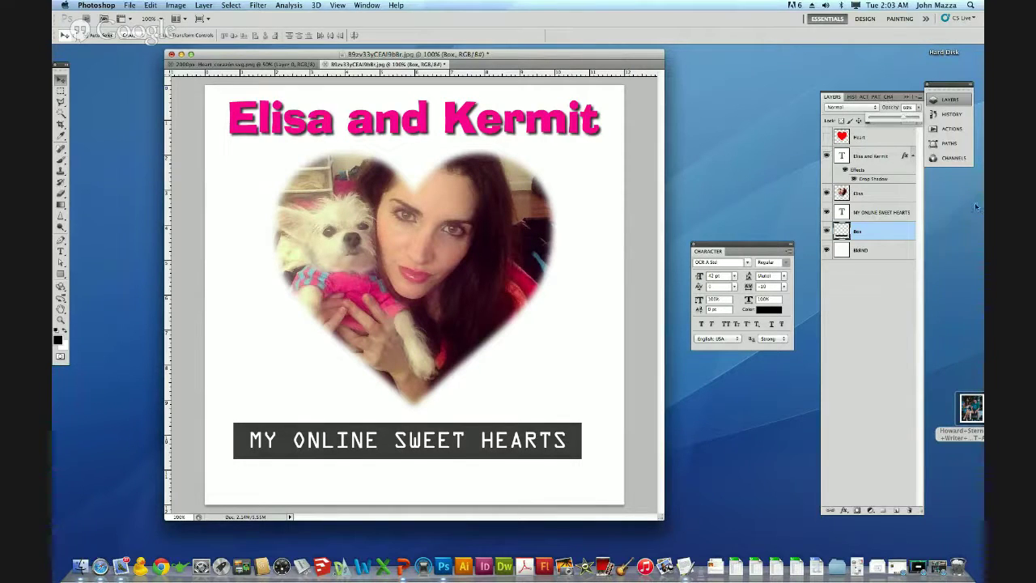
left_click_drag(908, 119, 912, 119)
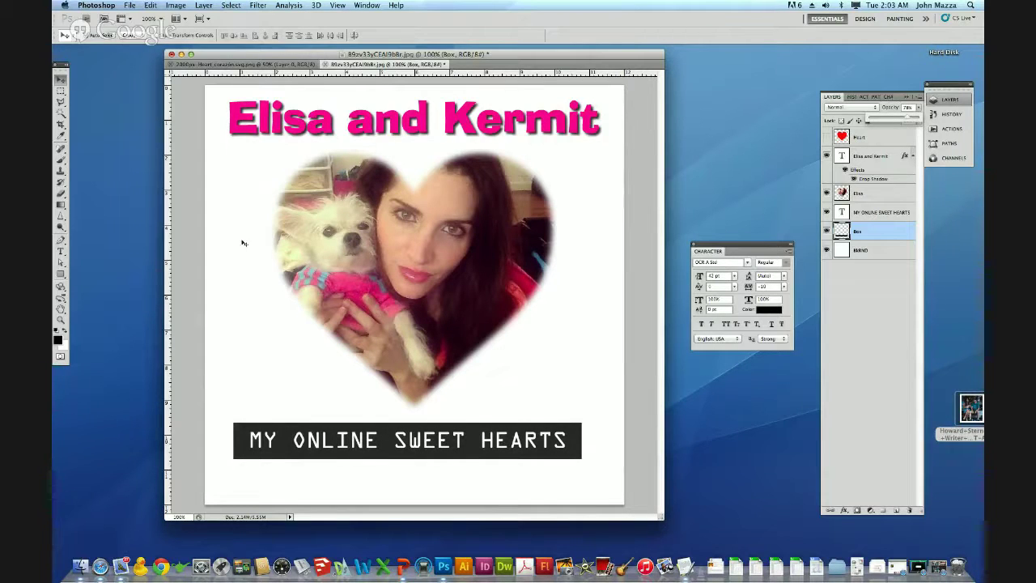
left_click(62, 80)
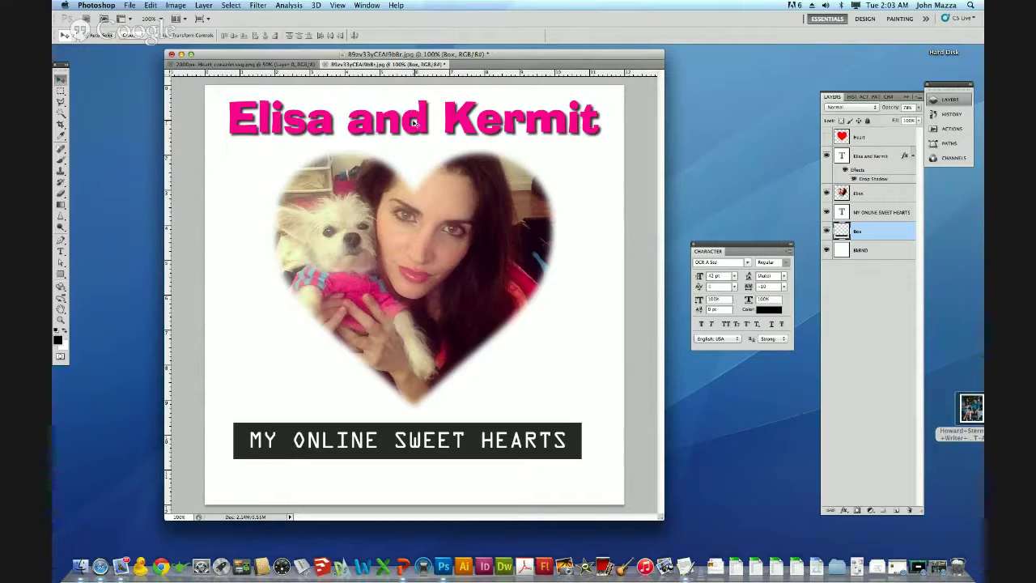
Select all of the pink names heading and warp it with a horizontal Arc at +4% bend
left_click(61, 252)
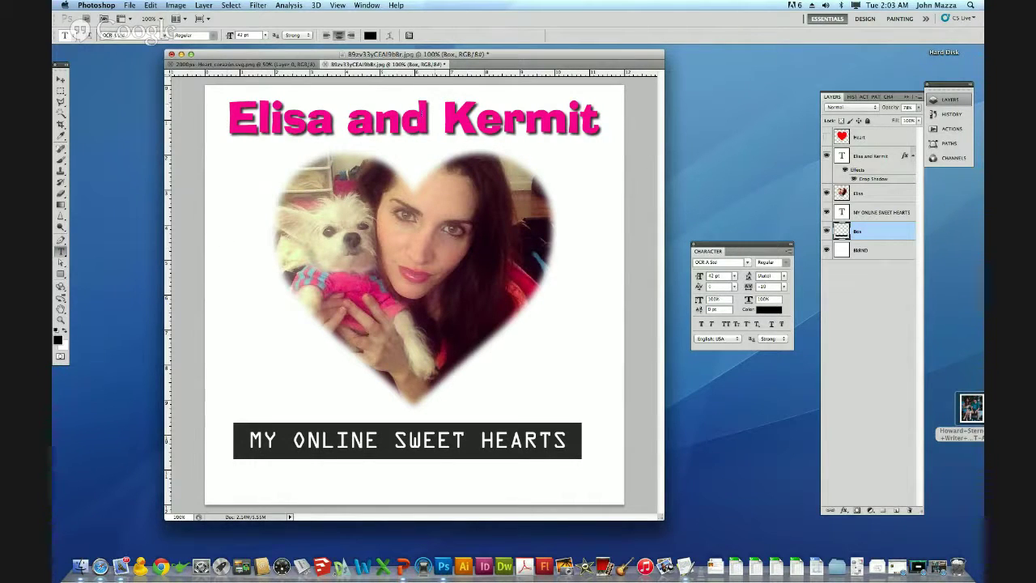
left_click(400, 117)
double_click(399, 117)
triple_click(400, 117)
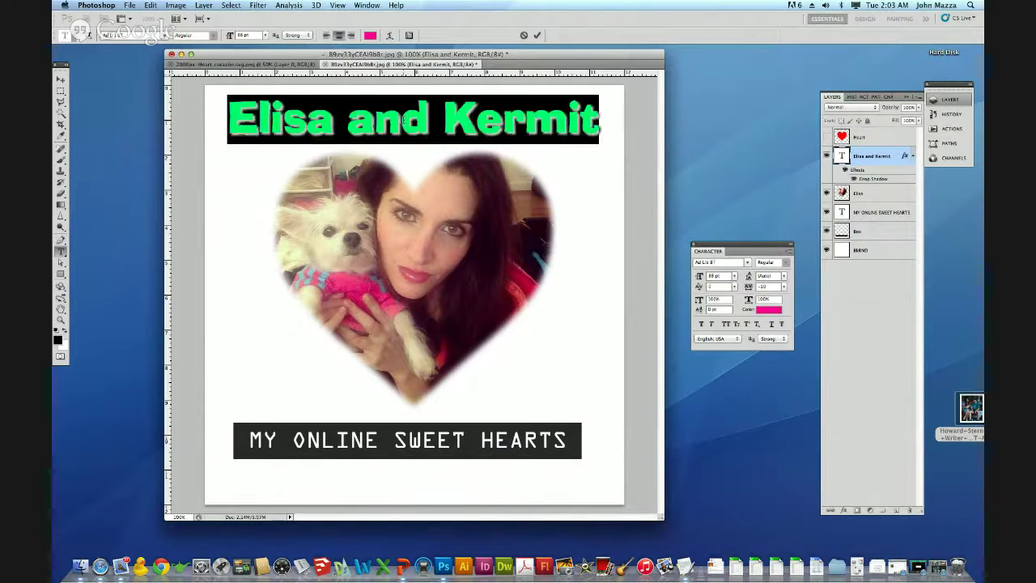
left_click(400, 117)
triple_click(401, 120)
left_click(389, 36)
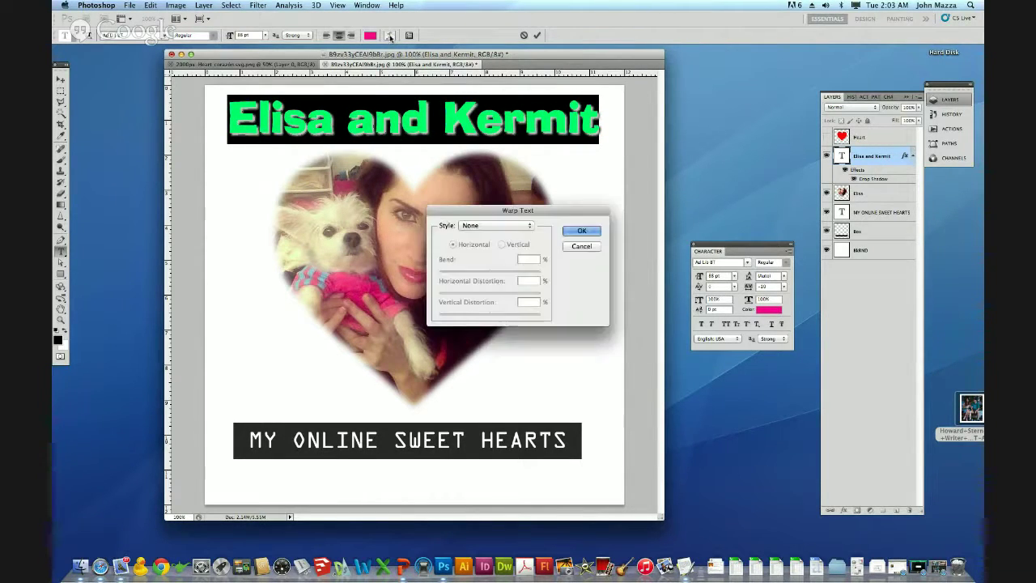
left_click(487, 227)
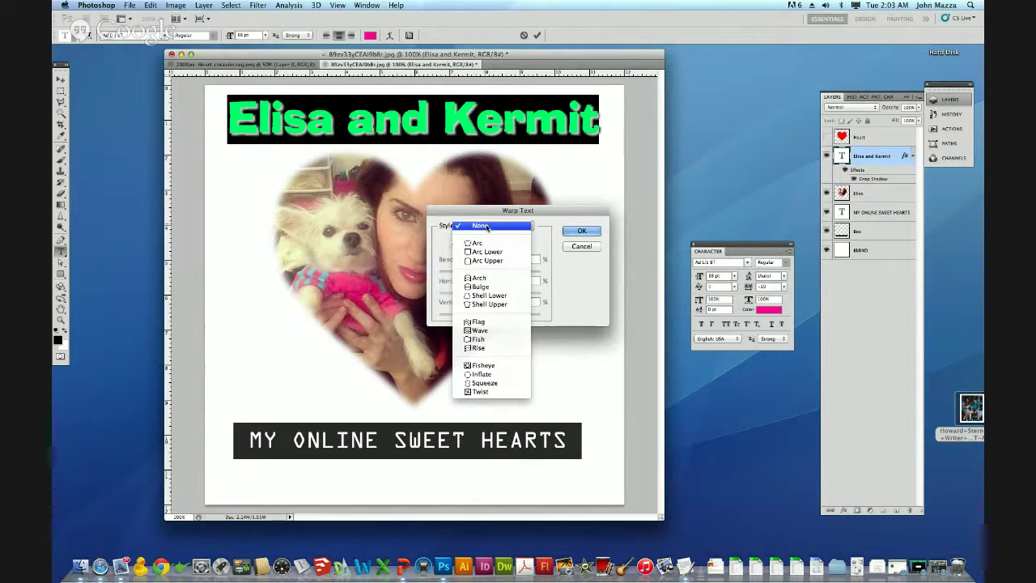
left_click(487, 243)
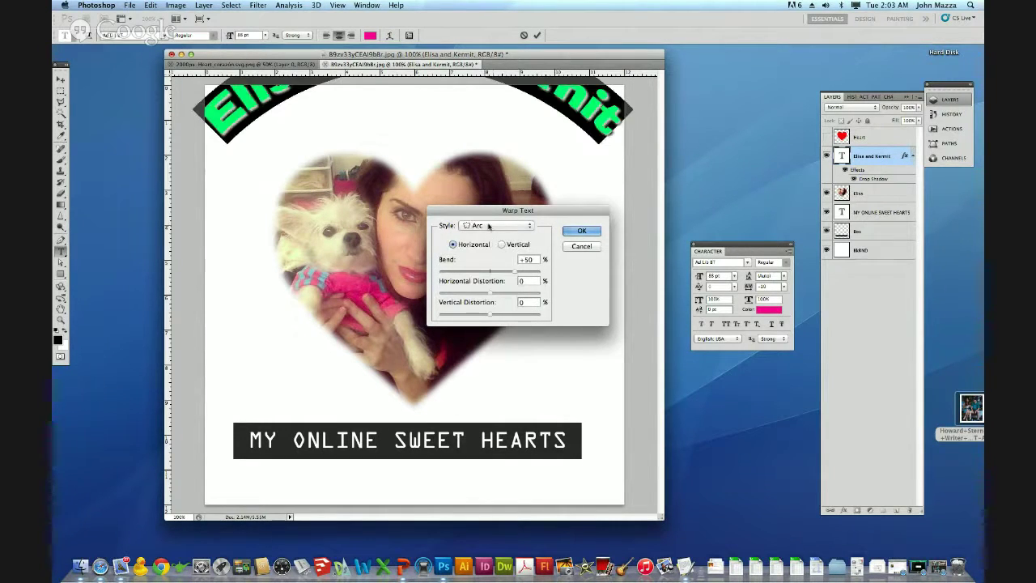
left_click(488, 226)
left_click(488, 226)
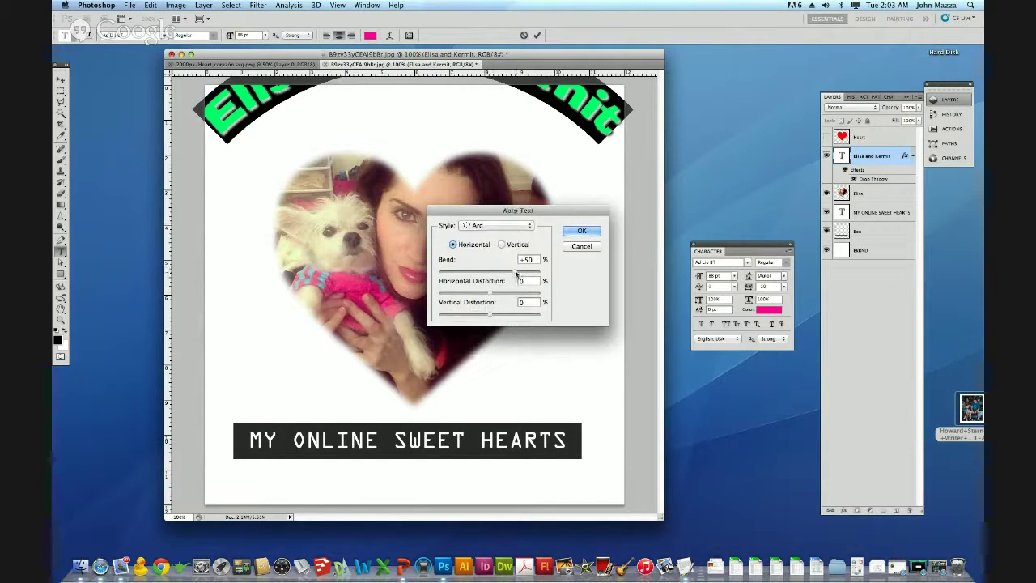
left_click_drag(516, 272, 492, 275)
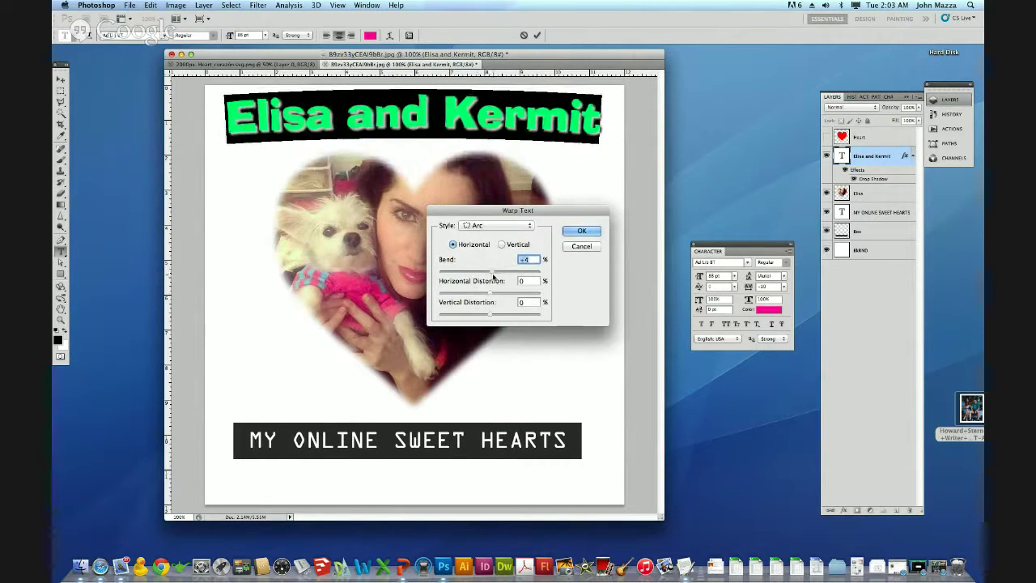
Try the Fisheye, Flag and Fish warp styles on the pink names heading, bending it to +44%
left_click(486, 226)
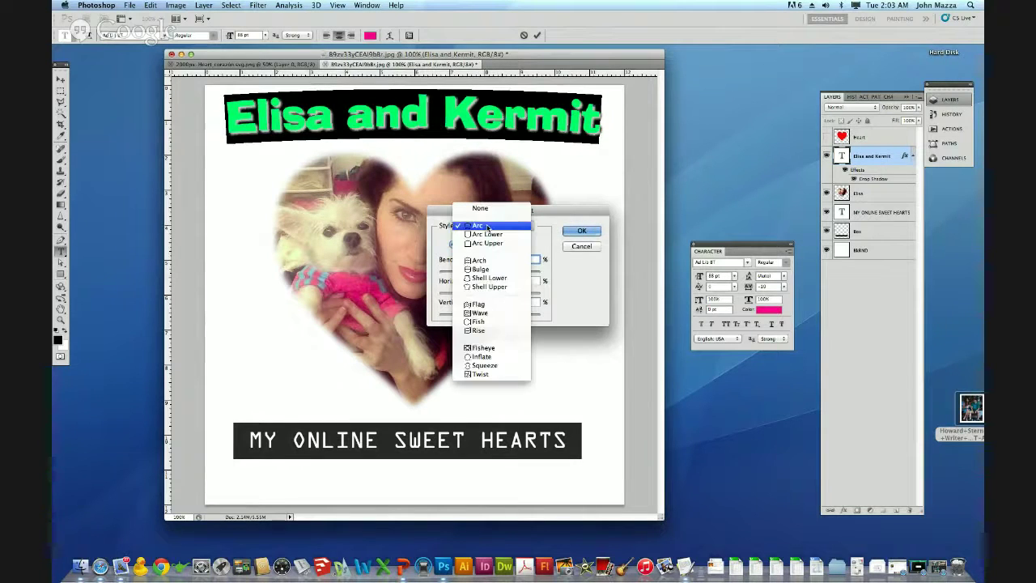
left_click(491, 348)
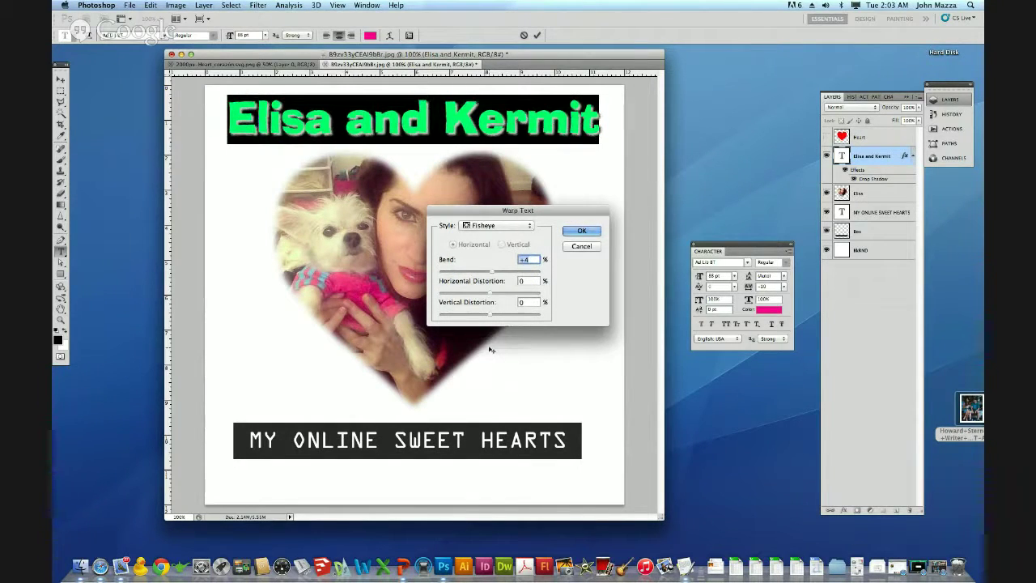
left_click(490, 226)
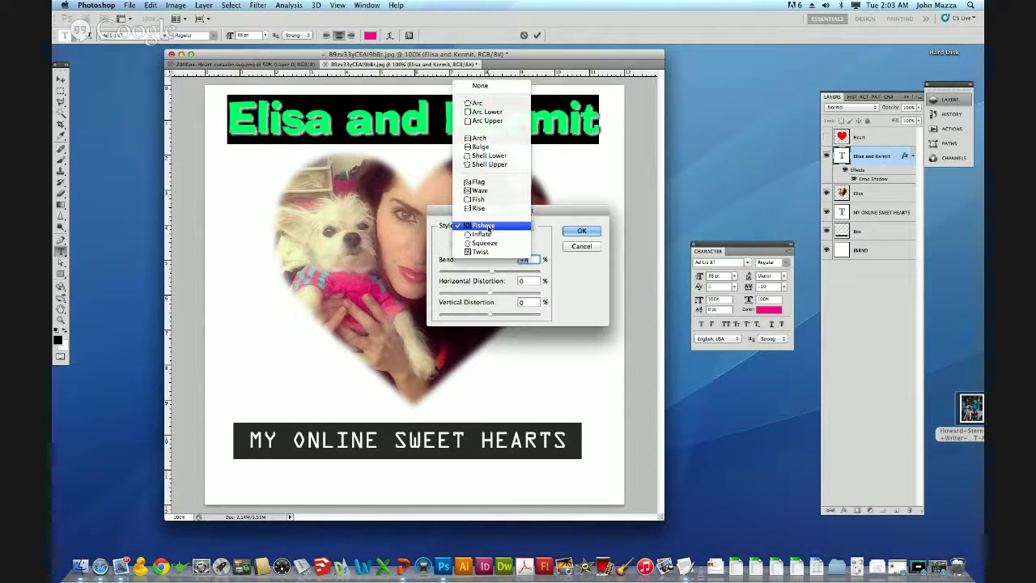
left_click(488, 185)
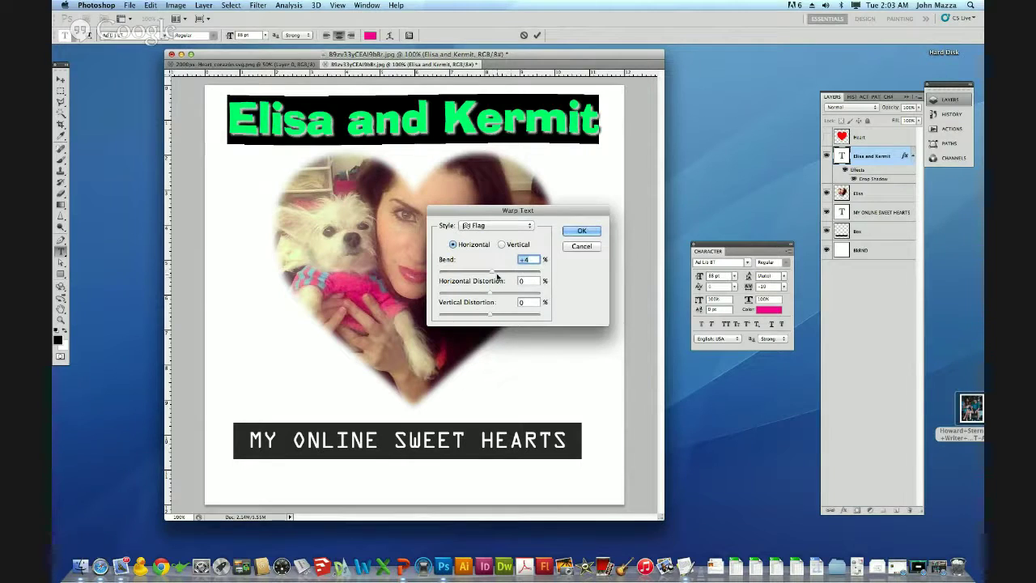
left_click_drag(491, 271, 516, 275)
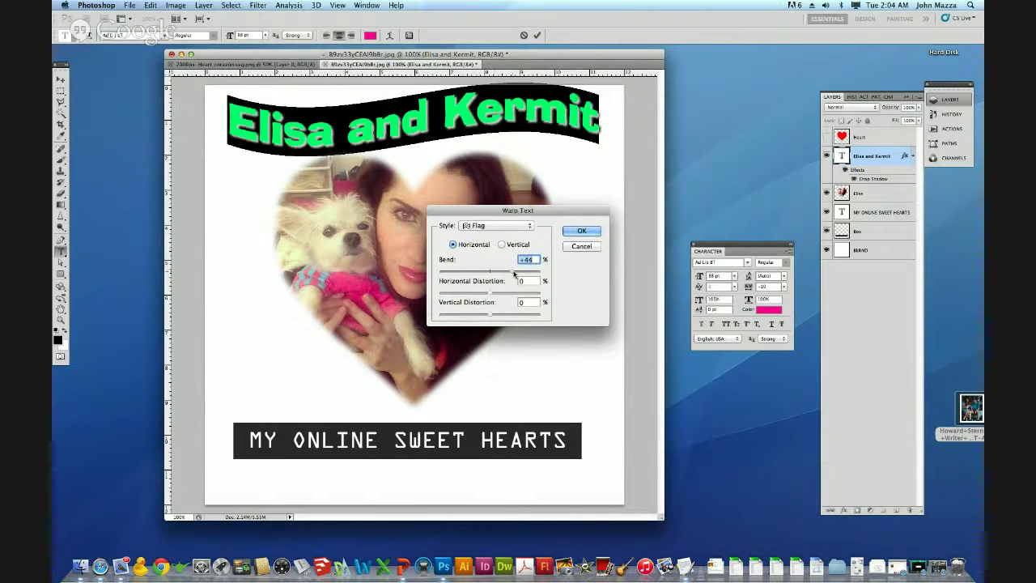
left_click(482, 228)
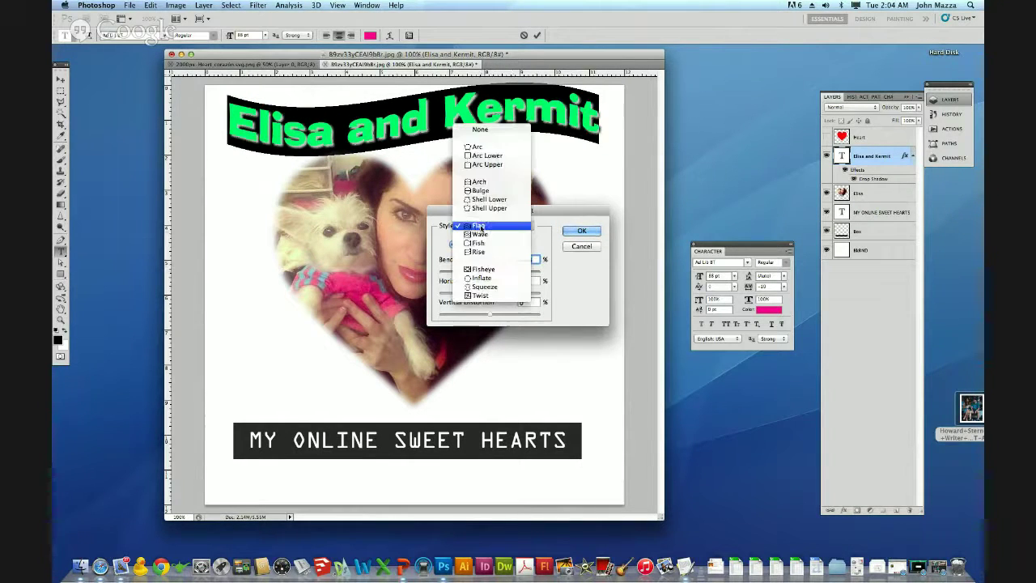
left_click(484, 269)
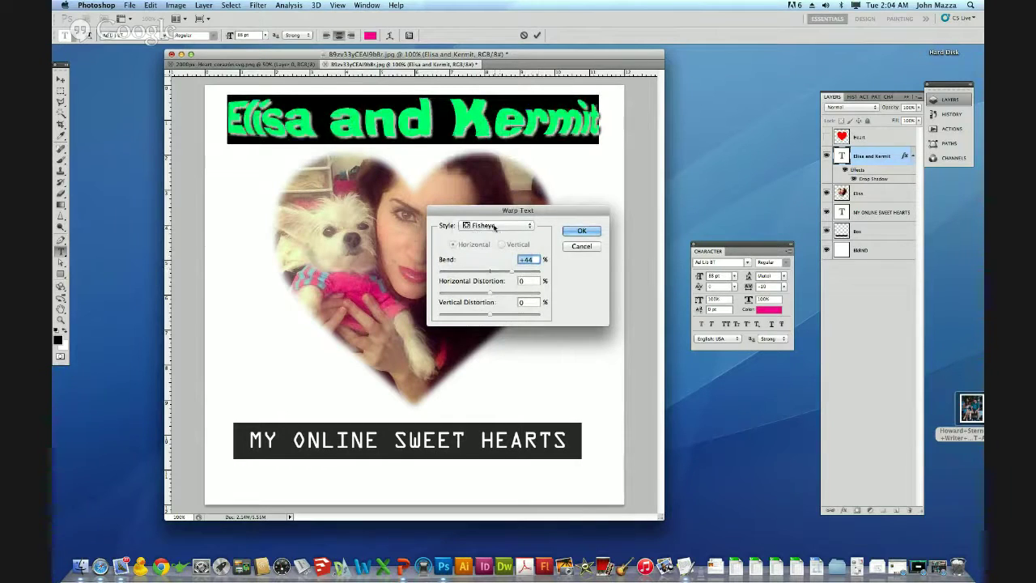
left_click(494, 226)
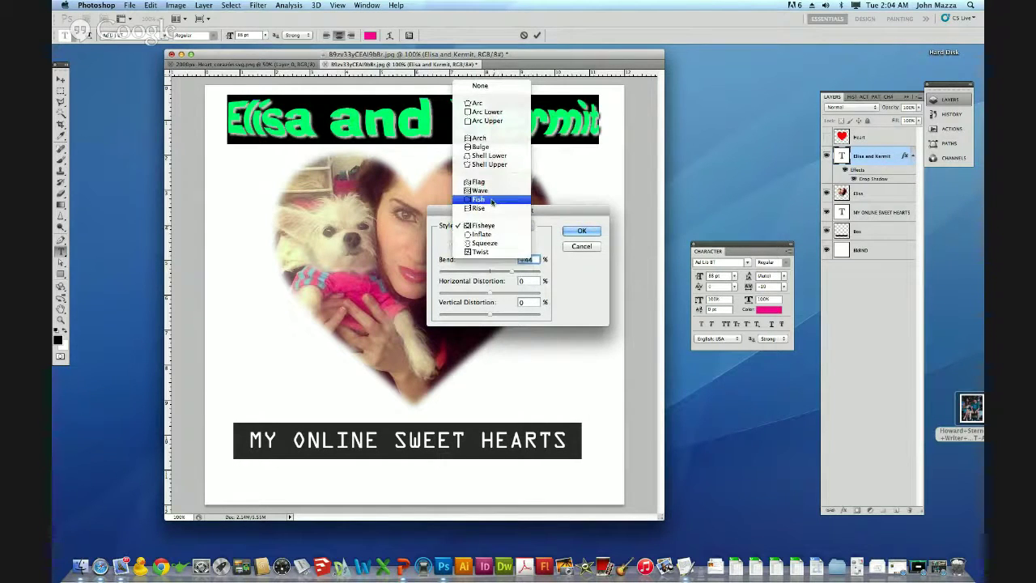
left_click(491, 200)
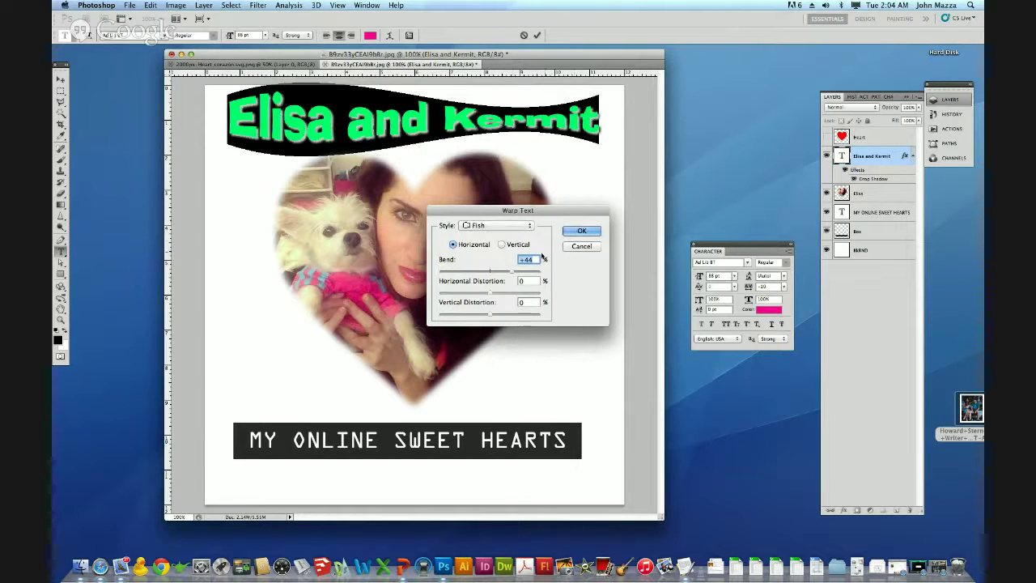
Warp the names heading with a horizontal Arc at +7% bend and move it slightly down toward the heart photo
left_click(488, 228)
left_click(494, 129)
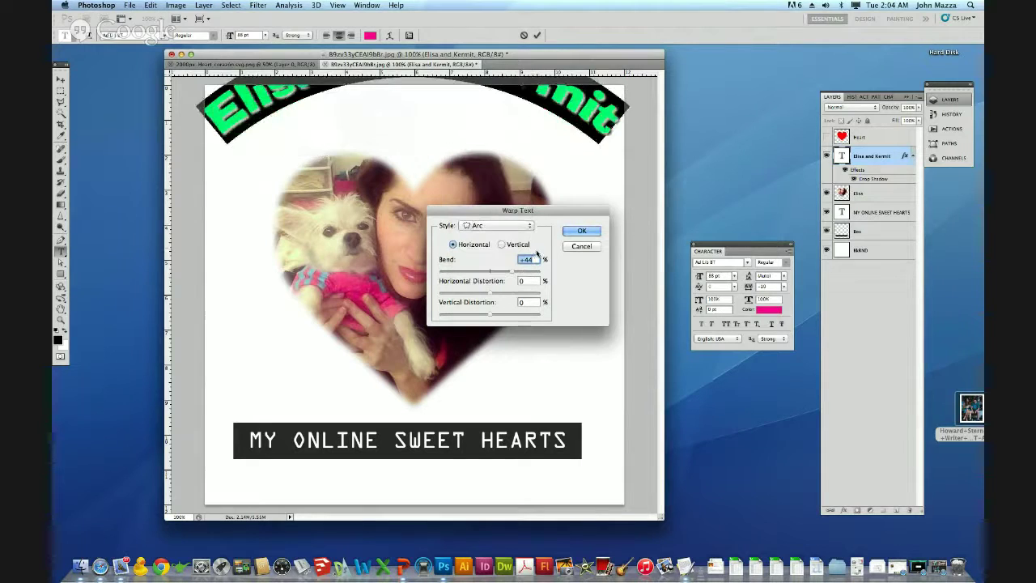
left_click_drag(513, 272, 492, 275)
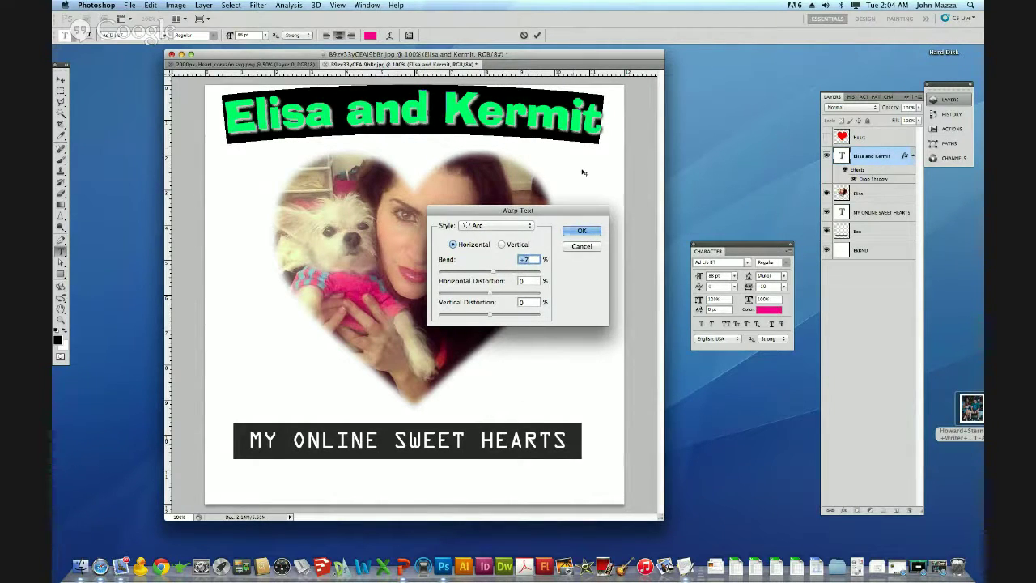
left_click(581, 232)
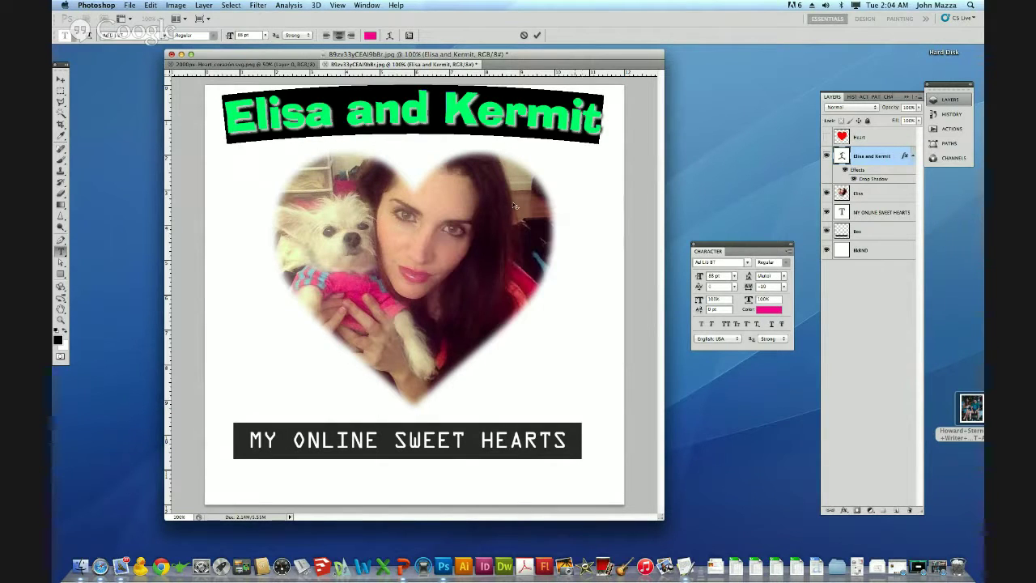
left_click(60, 80)
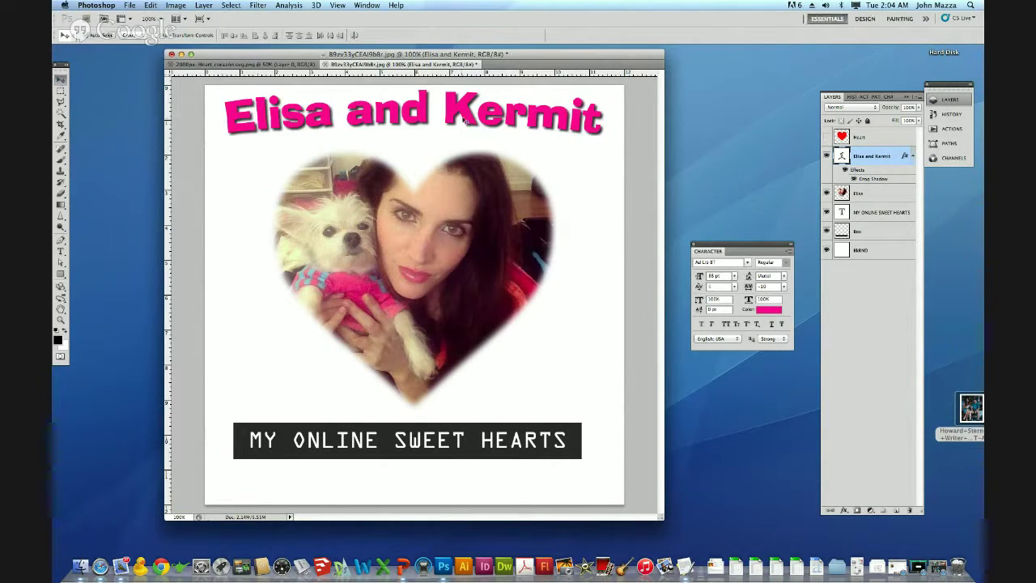
left_click_drag(465, 118, 466, 129)
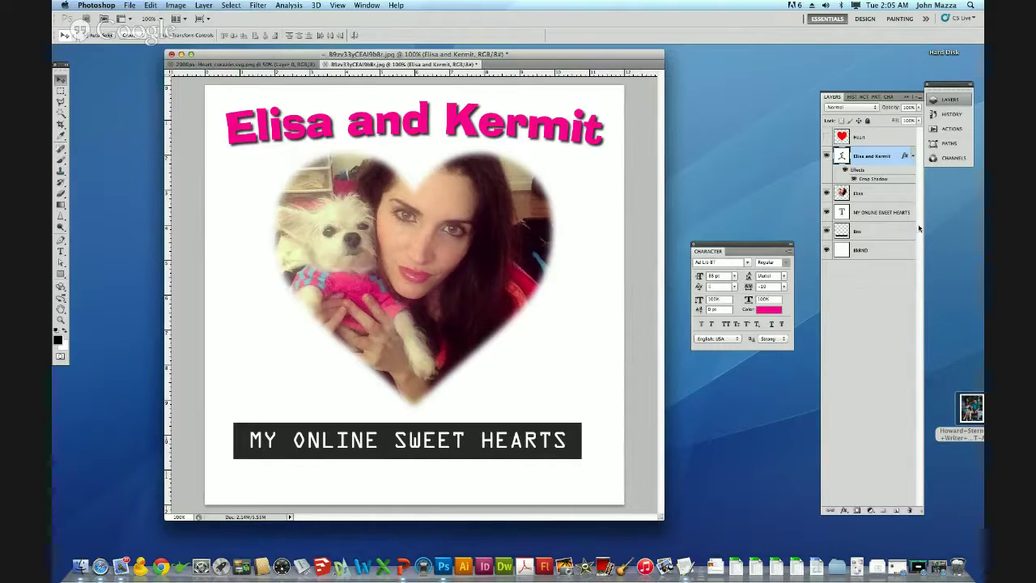
Select the caption text and Box layers together and shift them slightly right to center them beneath the heart
left_click(886, 232)
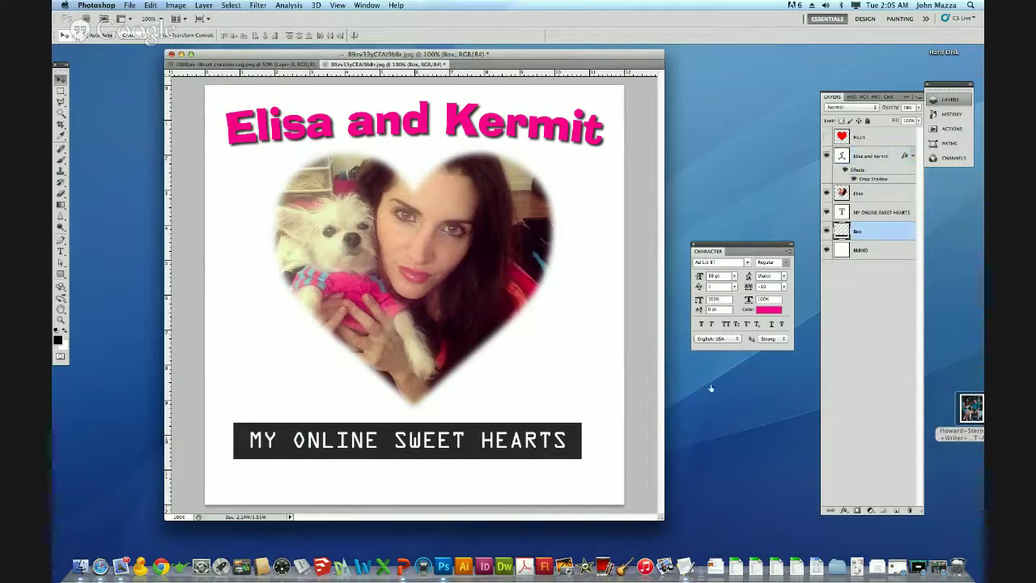
left_click_drag(711, 388, 885, 231)
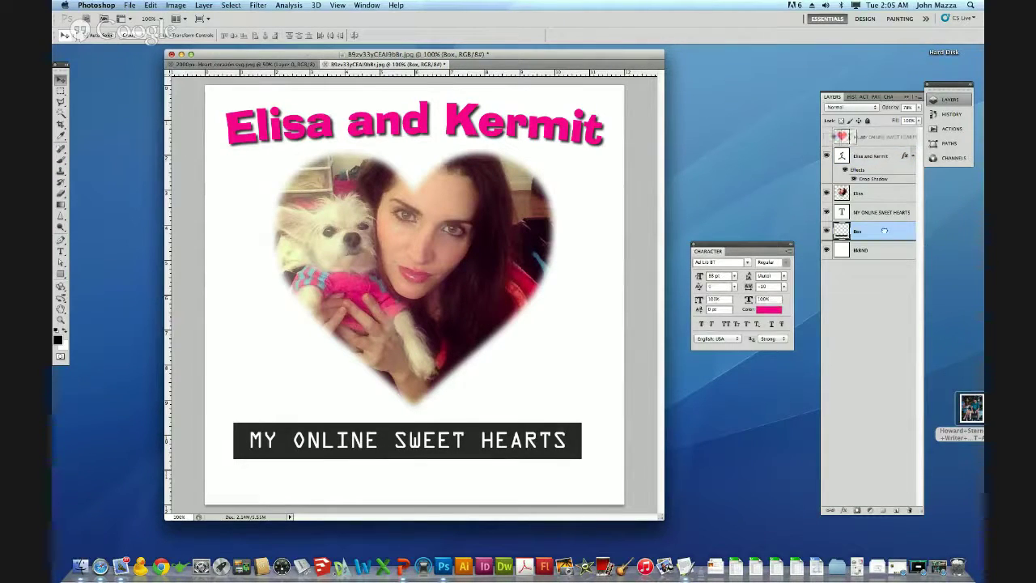
left_click(880, 213)
left_click(878, 233, "shift")
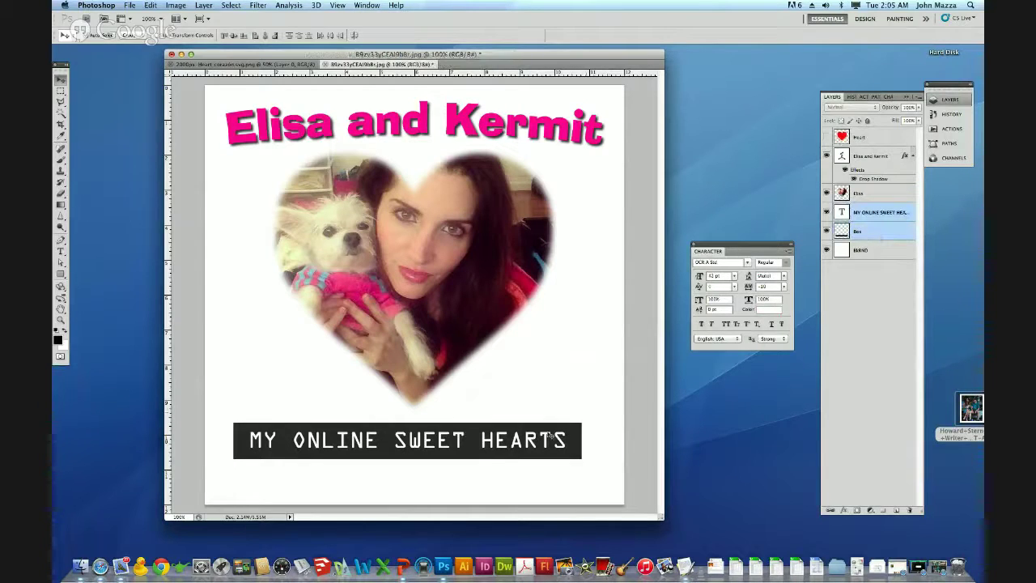
left_click_drag(475, 445, 479, 444)
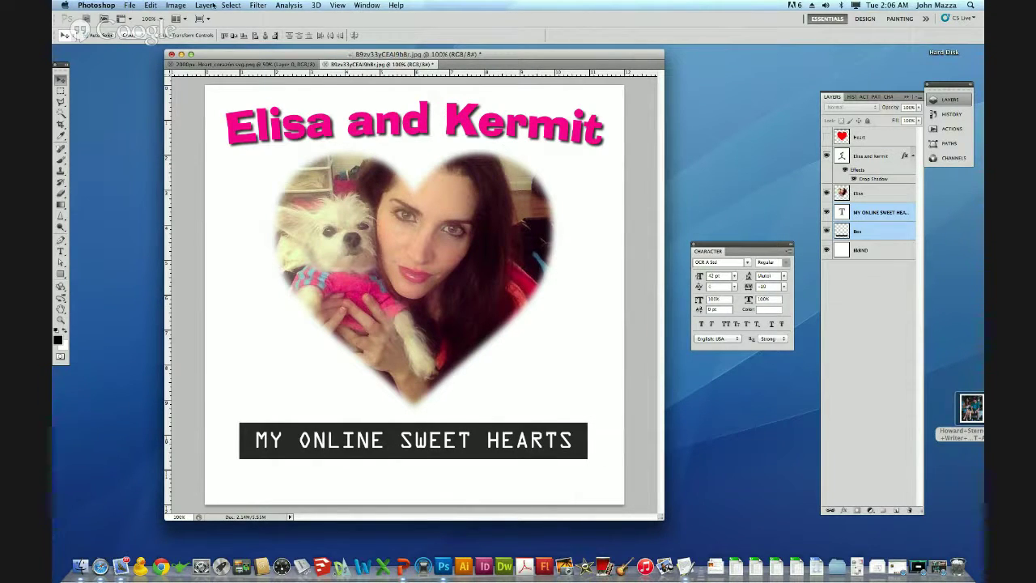
Check the spelling across all text layers, ignoring the flagged first name in the heading
left_click(174, 6)
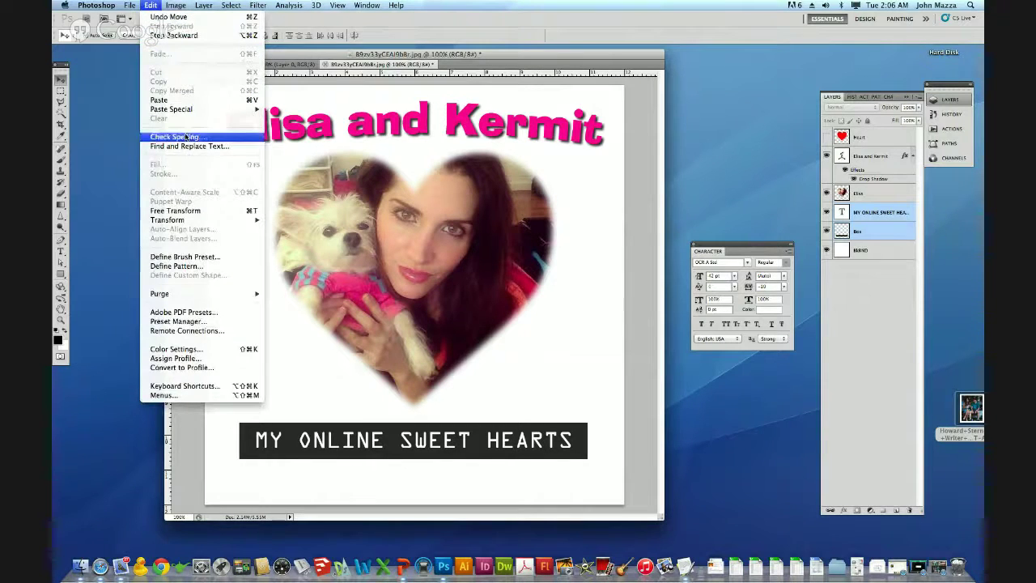
left_click(182, 136)
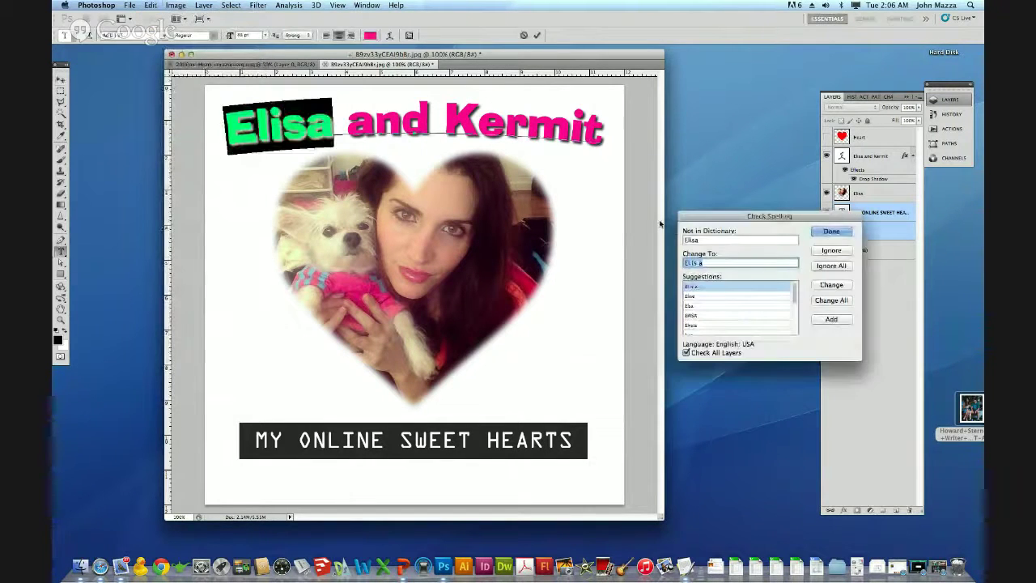
left_click(836, 252)
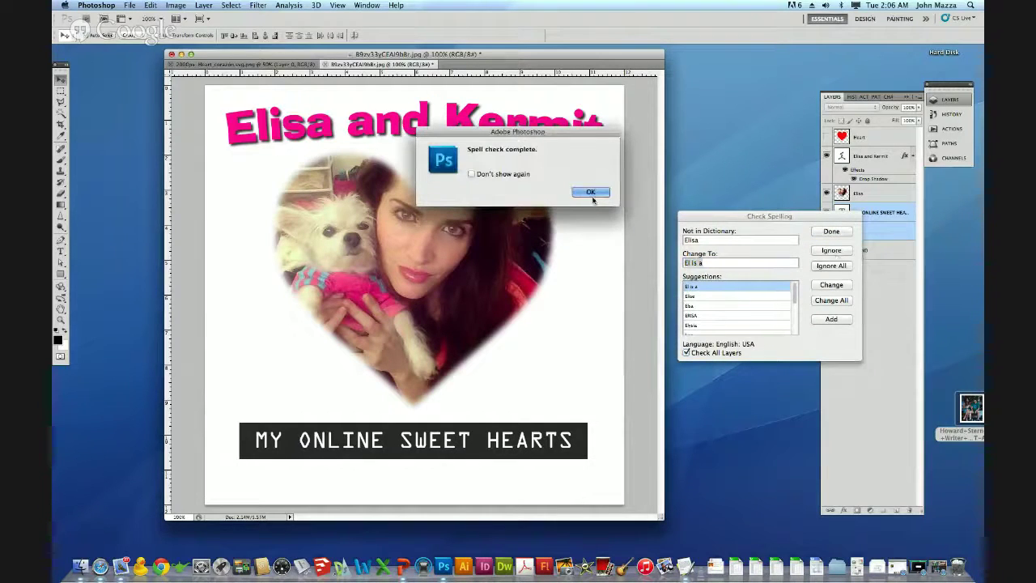
left_click(590, 192)
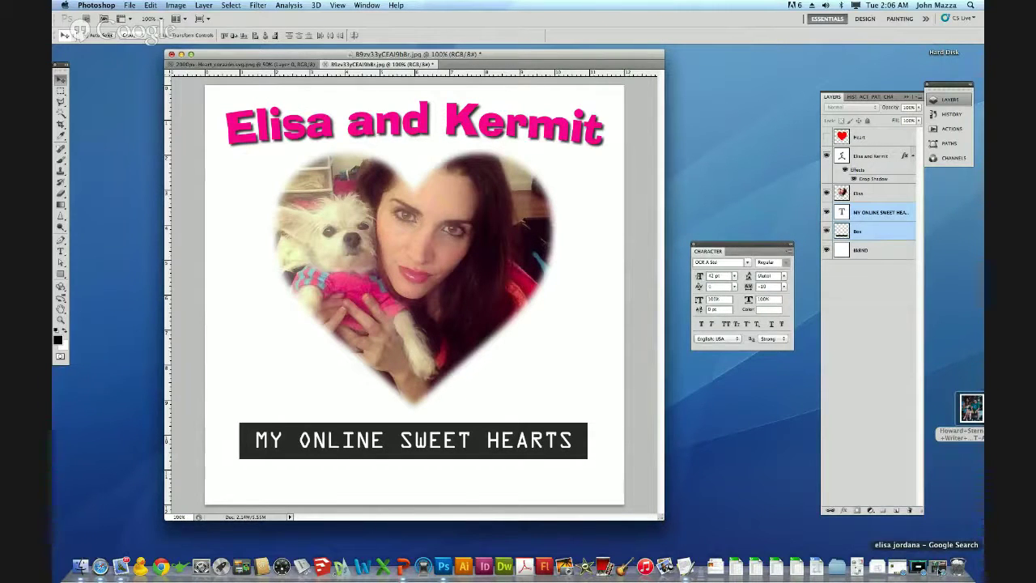
Switch to Safari's minimized iTunes page for the "Online Sweetheart" single and move its window fully into view
left_click(899, 567)
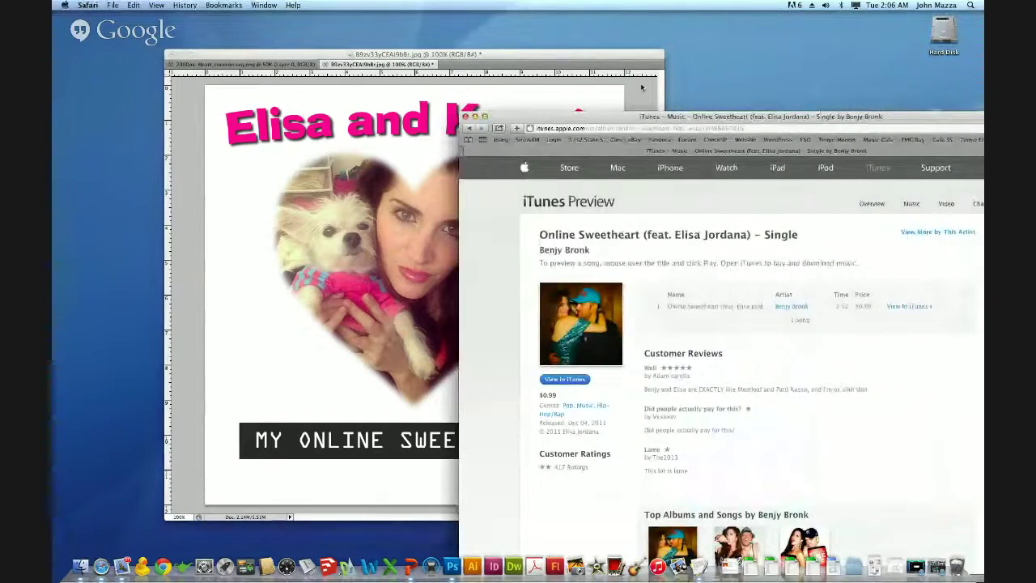
left_click_drag(609, 114, 414, 16)
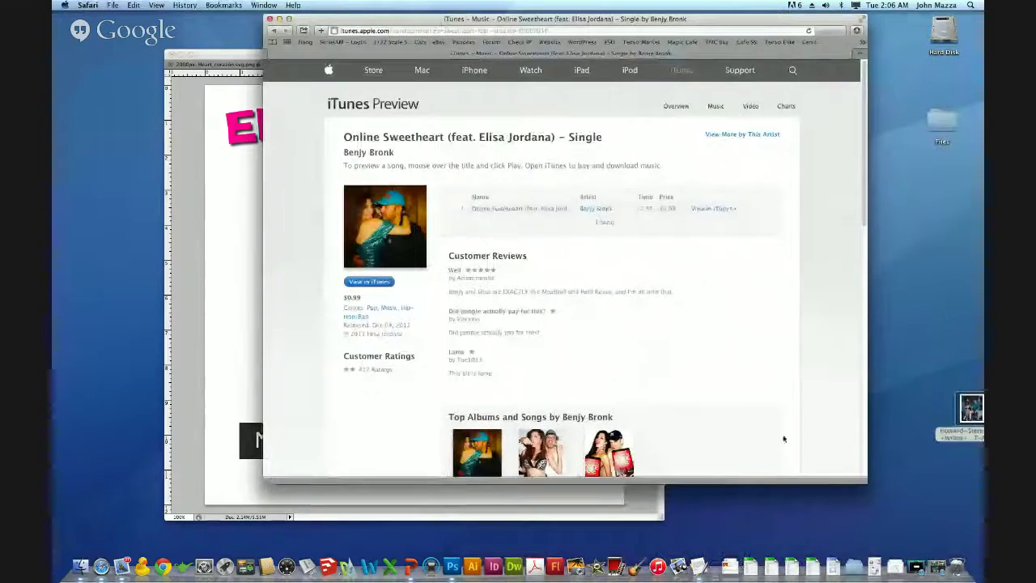
Restore the minimized image search window and play the bookmarked "ONLINE SWEETHEART" YouTube video in it from near the start
left_click(917, 567)
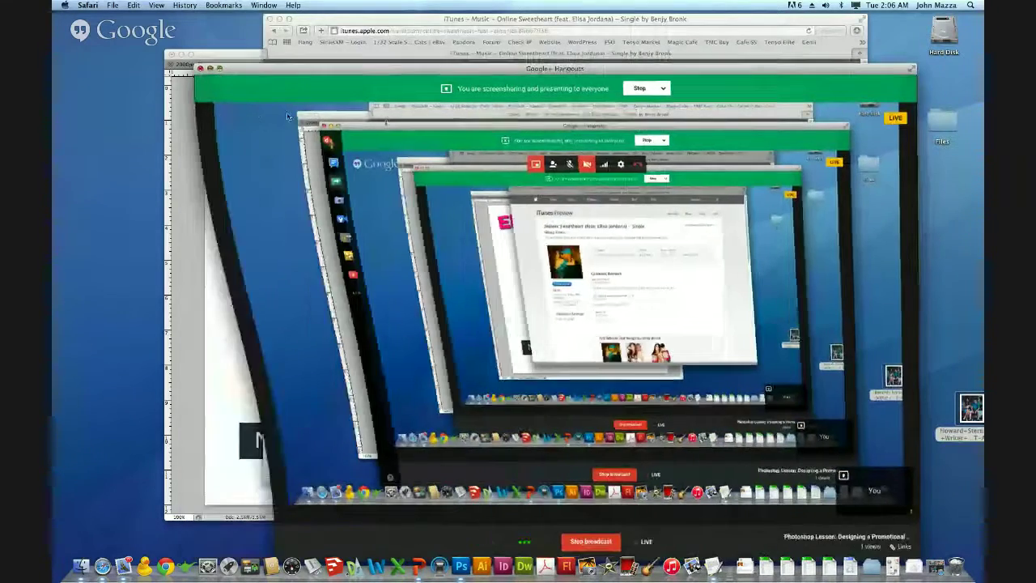
key("super+m")
left_click(915, 567)
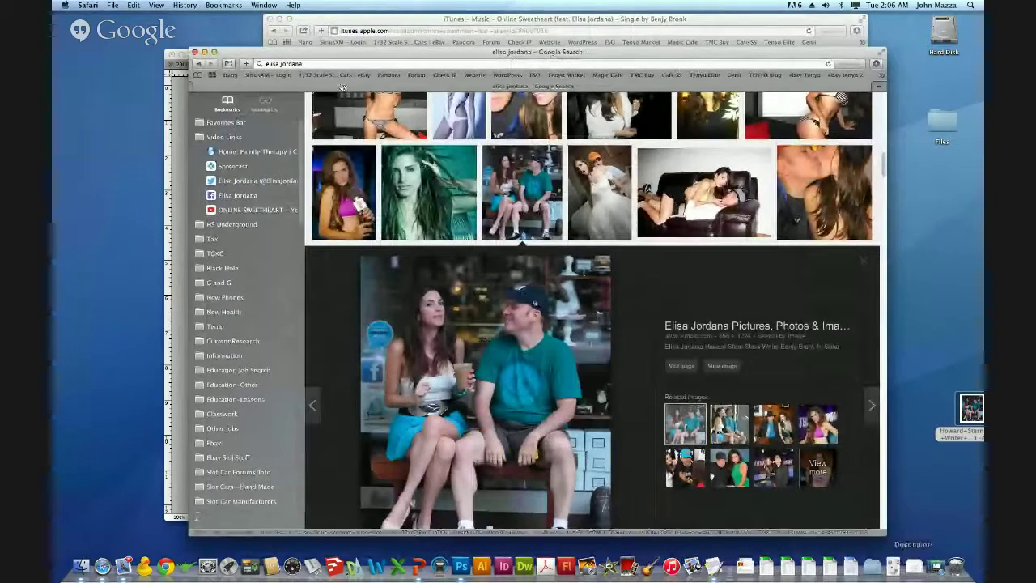
left_click(252, 211)
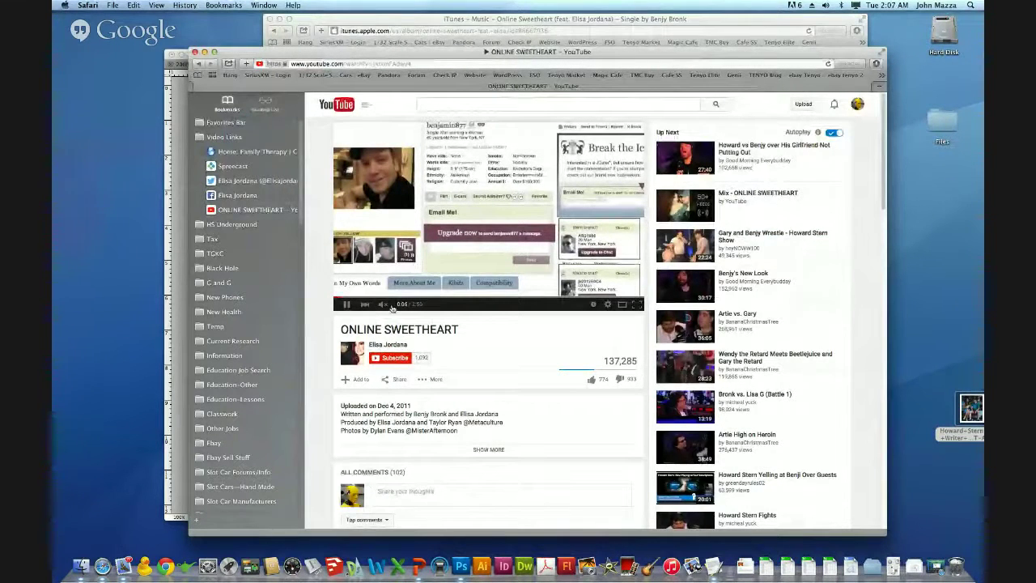
left_click(361, 303)
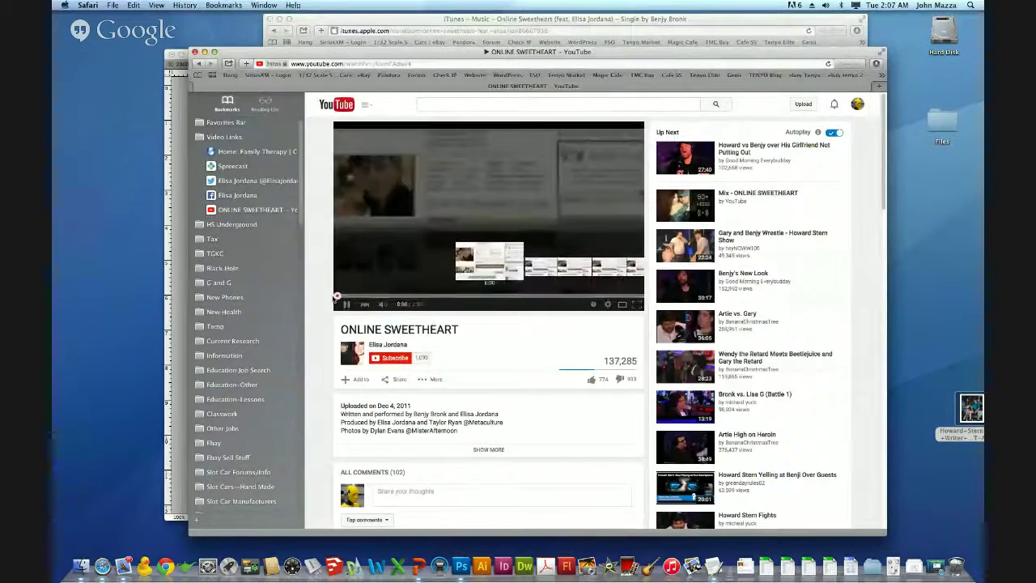
Move the YouTube window away from the other windows and open a new Safari window
left_click_drag(240, 54, 291, 74)
left_click(232, 58)
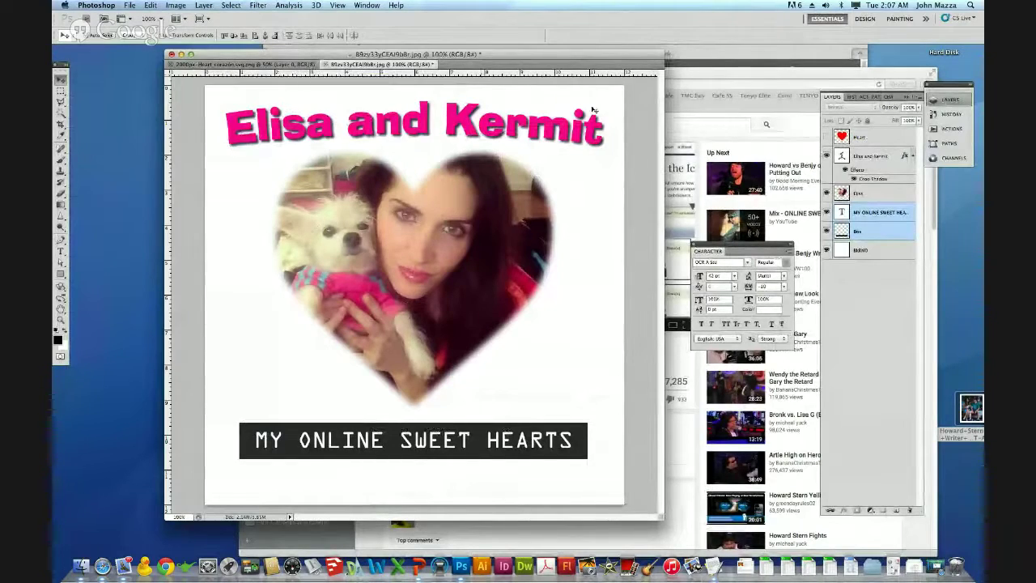
left_click(688, 77)
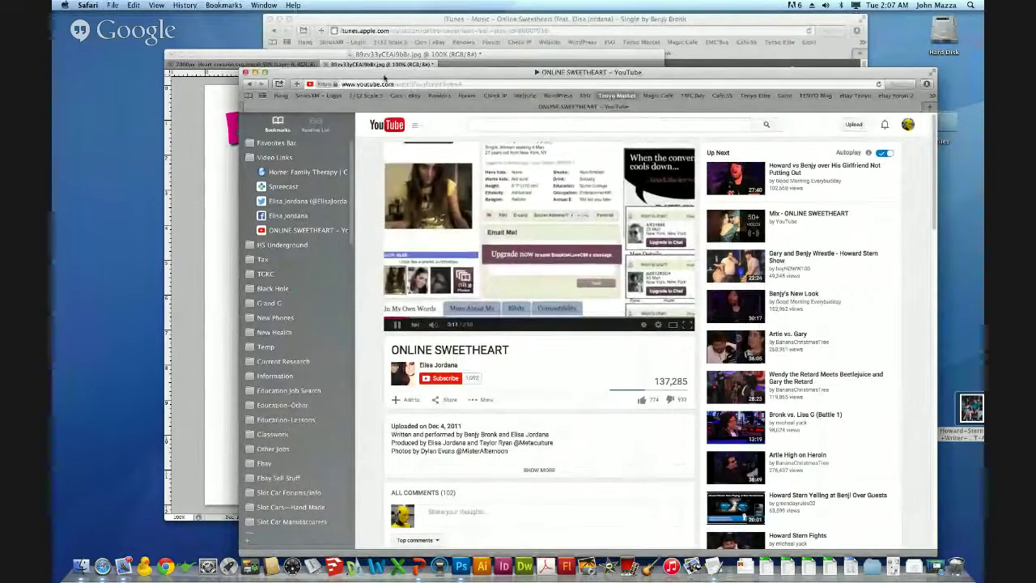
key("super+n")
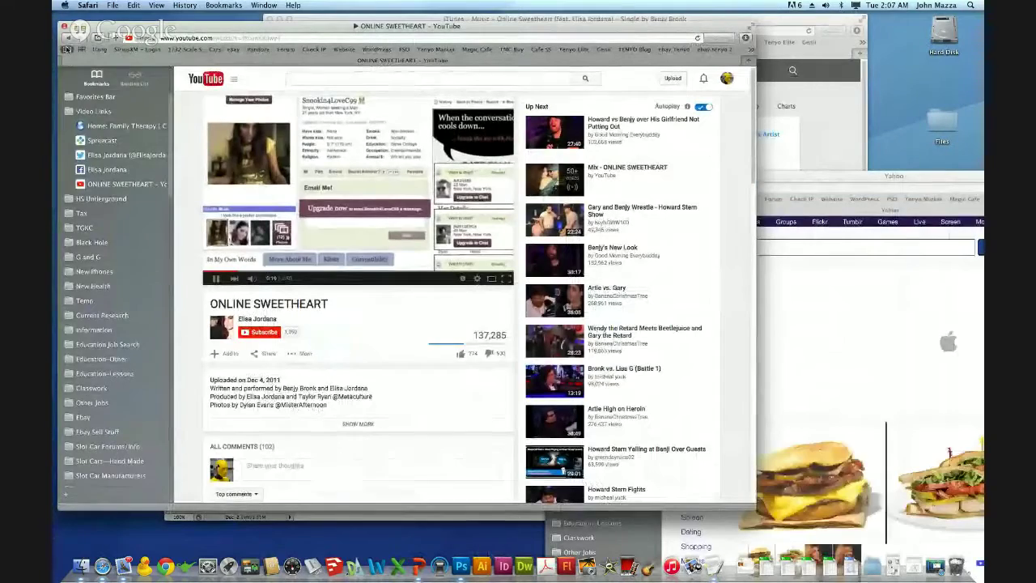
Hide the bookmarks sidebar in the YouTube window and shrink the window in width and height
left_click(67, 50)
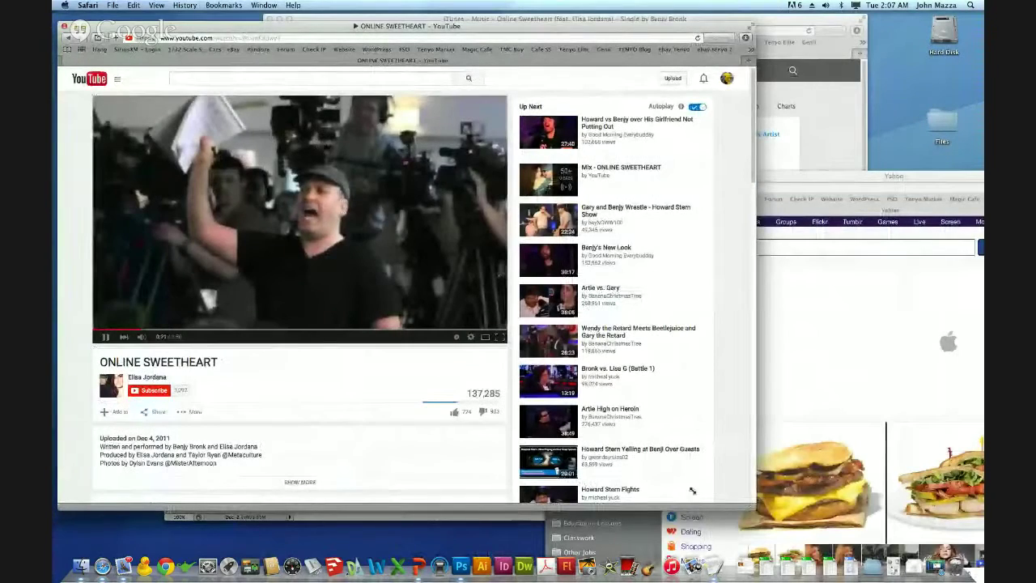
left_click_drag(755, 504, 582, 439)
Minimize the iTunes window and move the Yahoo window up so it slightly overlaps the YouTube window
left_click(761, 150)
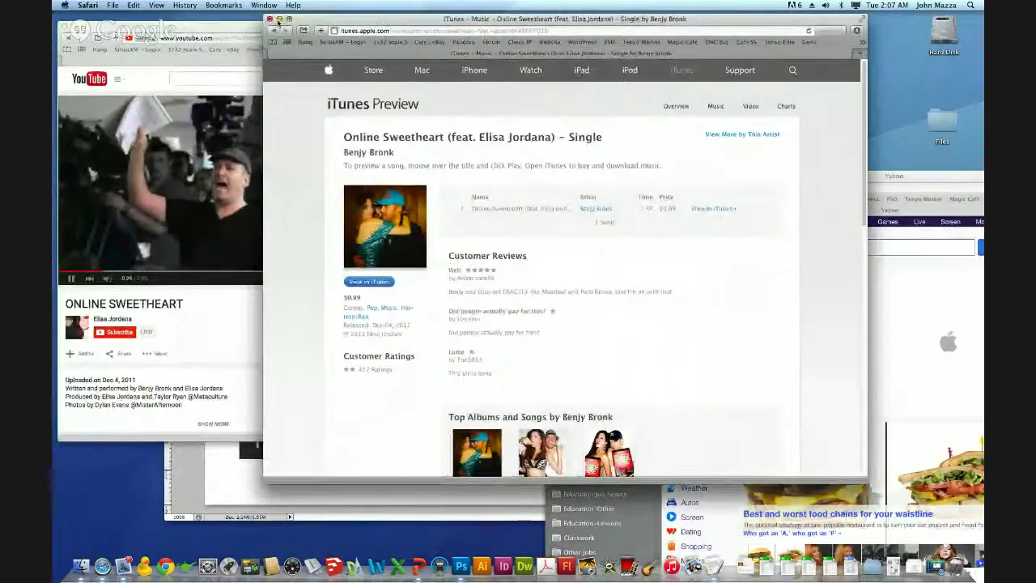
left_click(278, 19)
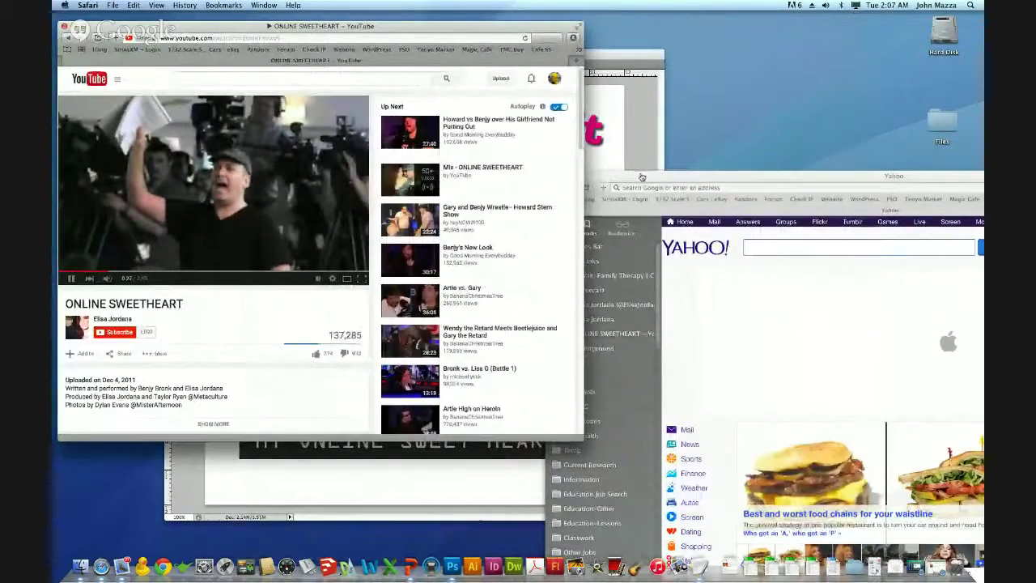
left_click_drag(642, 177, 484, 35)
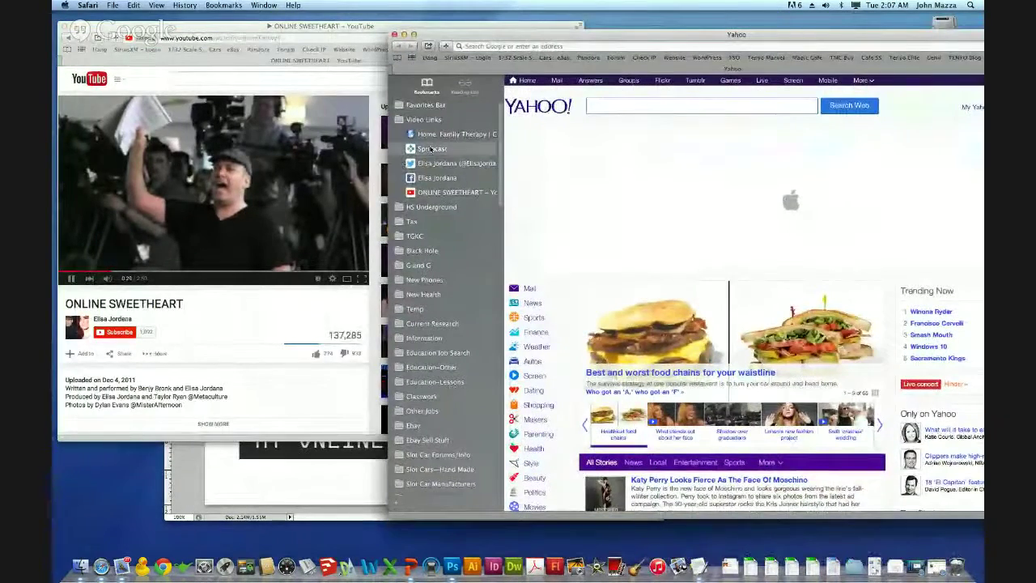
Open the bookmarked Spreecast page, then narrow its window and place it beside the YouTube window
left_click(431, 149)
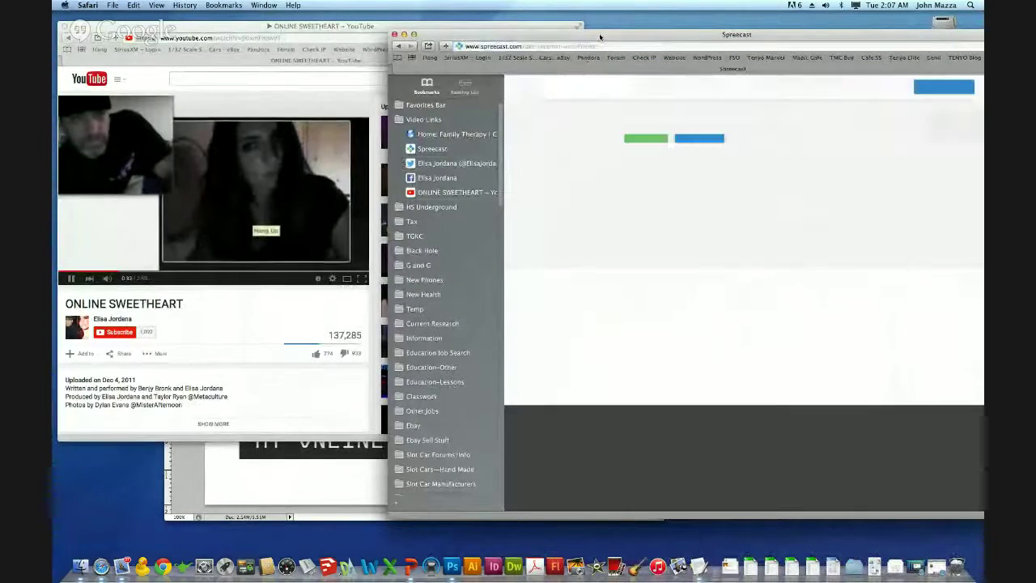
left_click_drag(600, 36, 470, 31)
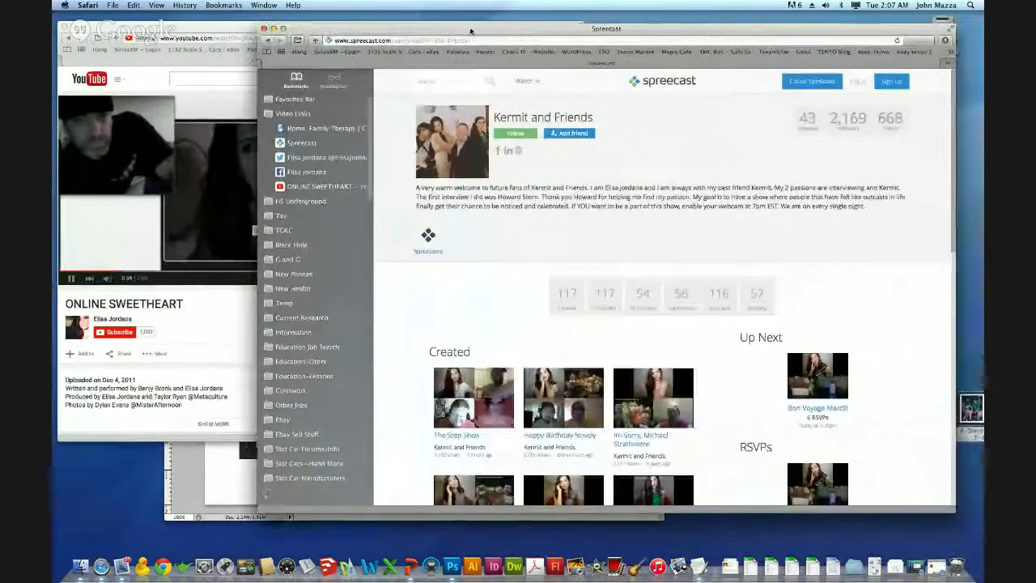
left_click_drag(954, 511, 826, 530)
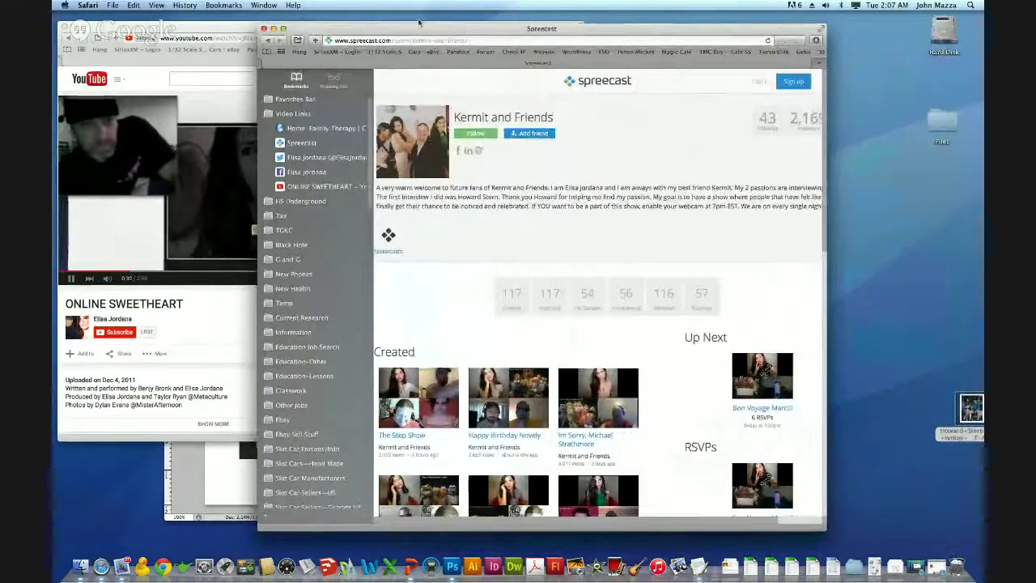
left_click_drag(419, 23, 564, 26)
Look through the shows listed on the Spreecast page and highlight the "Kermit and Friends" heading
scroll(691, 260, "down", 2)
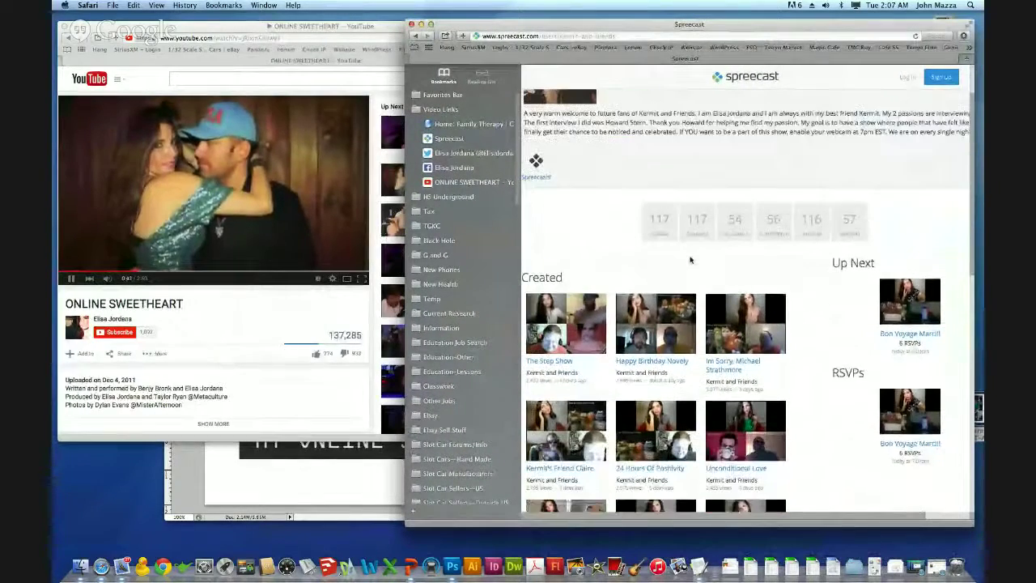
scroll(691, 260, "down", 3)
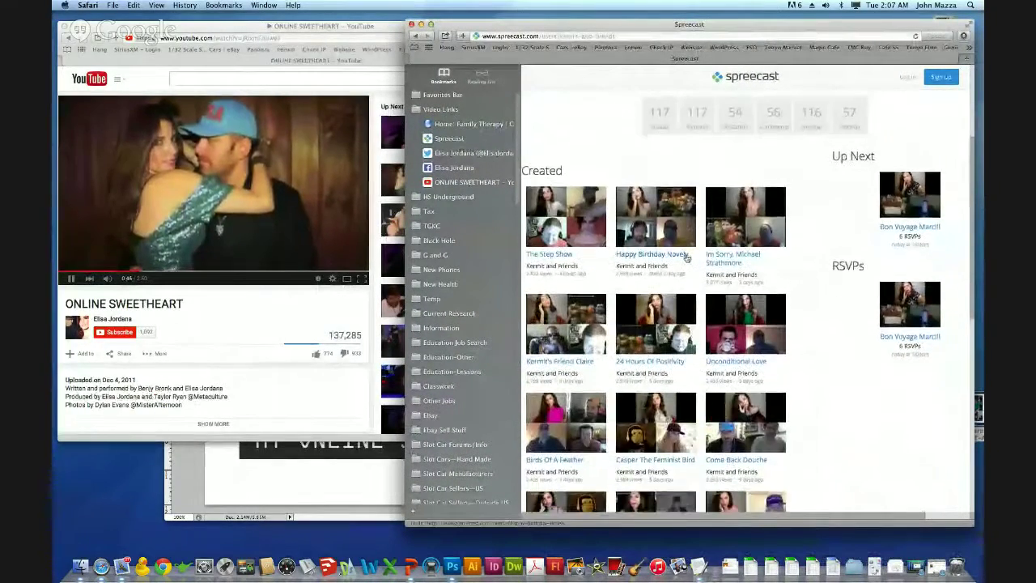
scroll(687, 259, "up", 5)
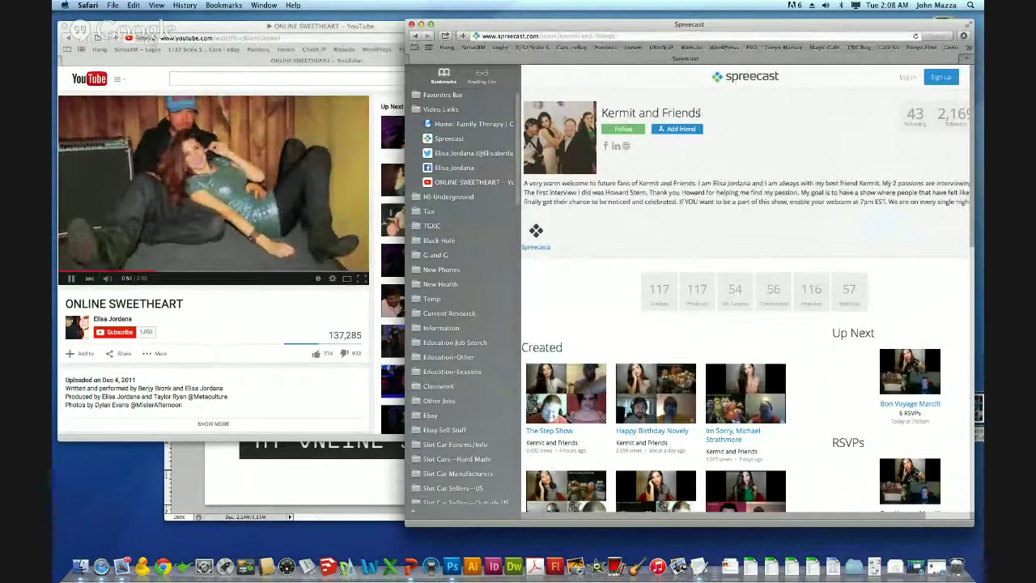
left_click_drag(702, 113, 615, 114)
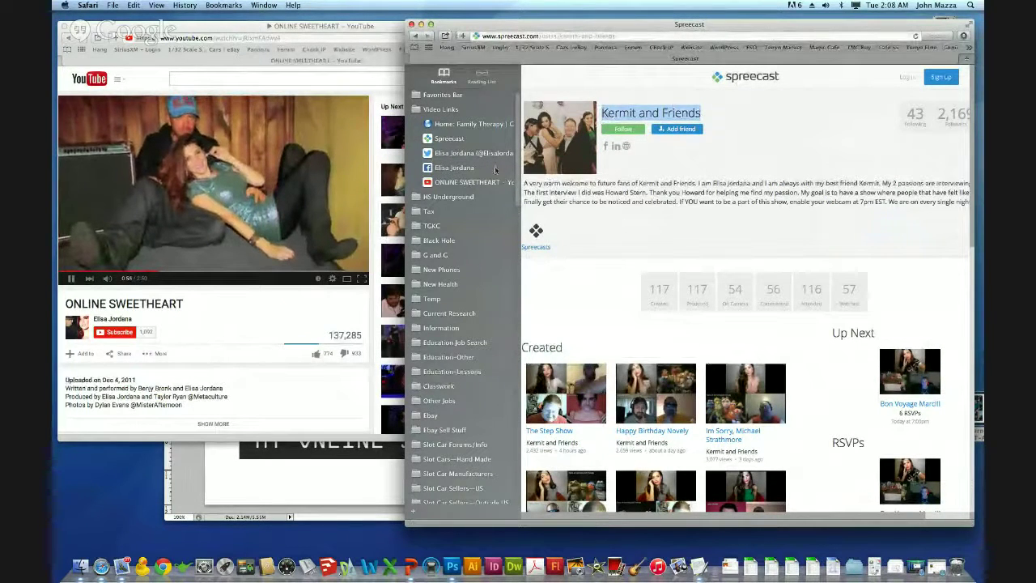
Open the bookmarked Twitter profile and copy the handle shown below the profile name
left_click(466, 155)
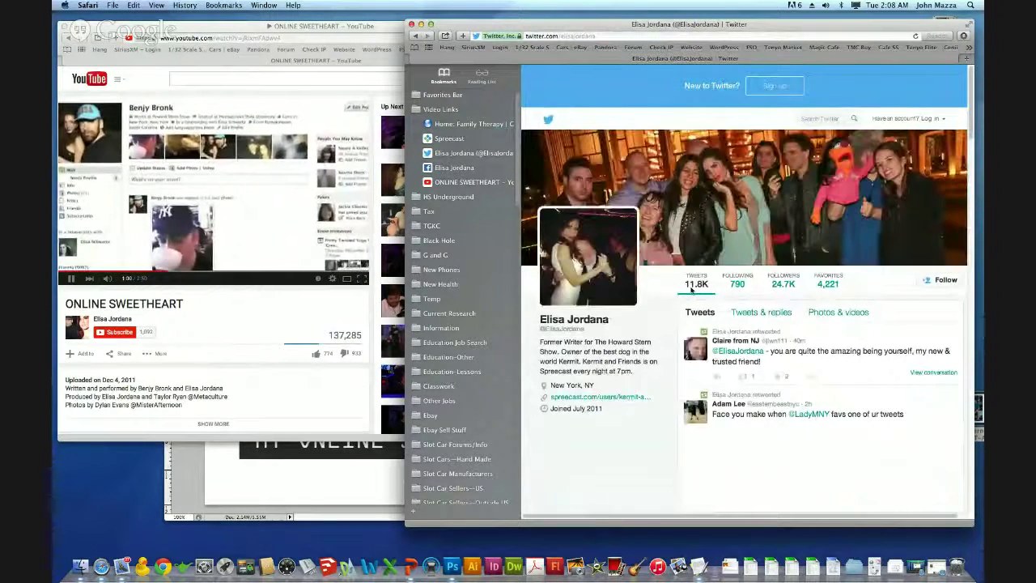
scroll(692, 290, "down", 1)
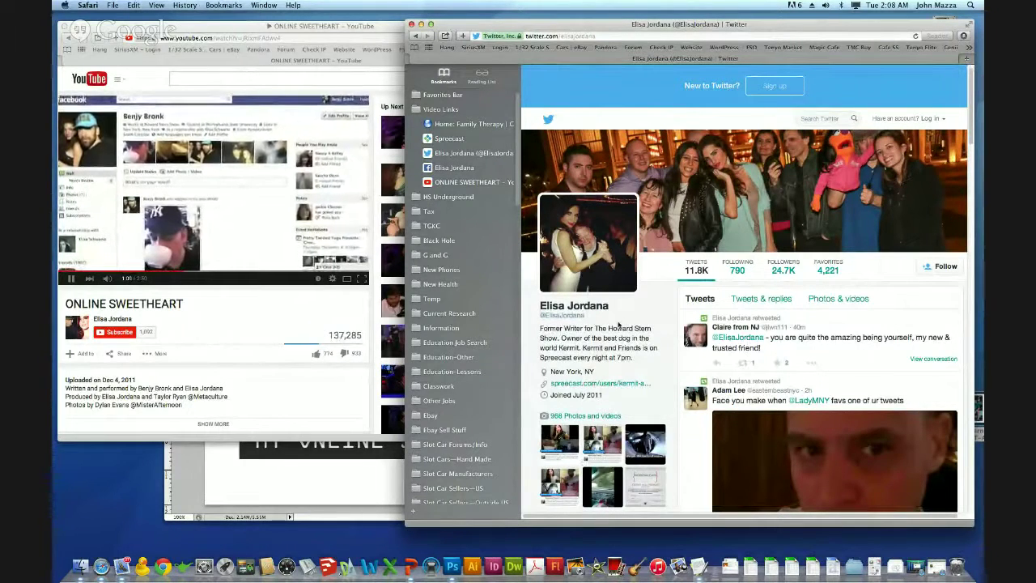
scroll(619, 324, "down", 1)
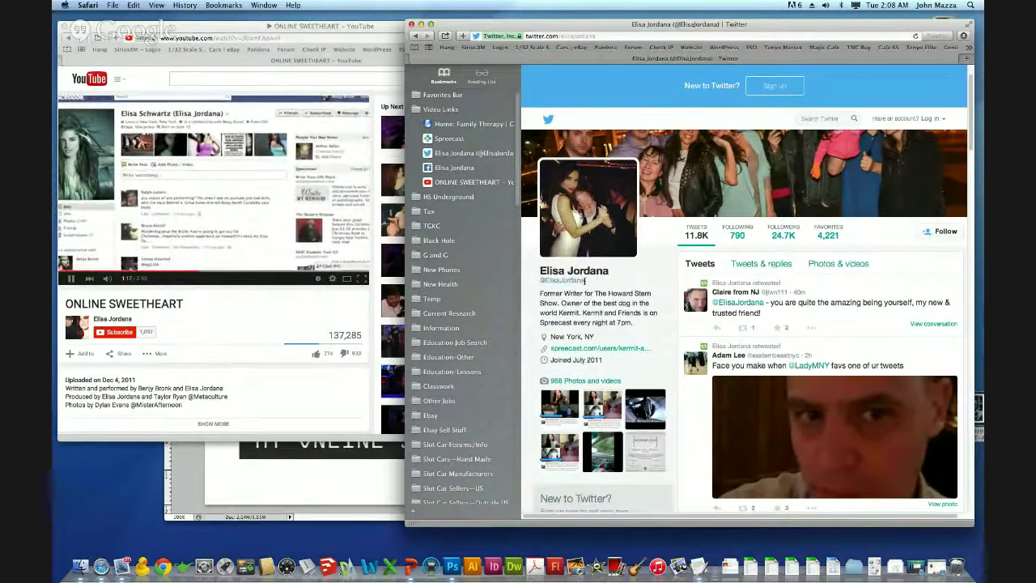
double_click(584, 280)
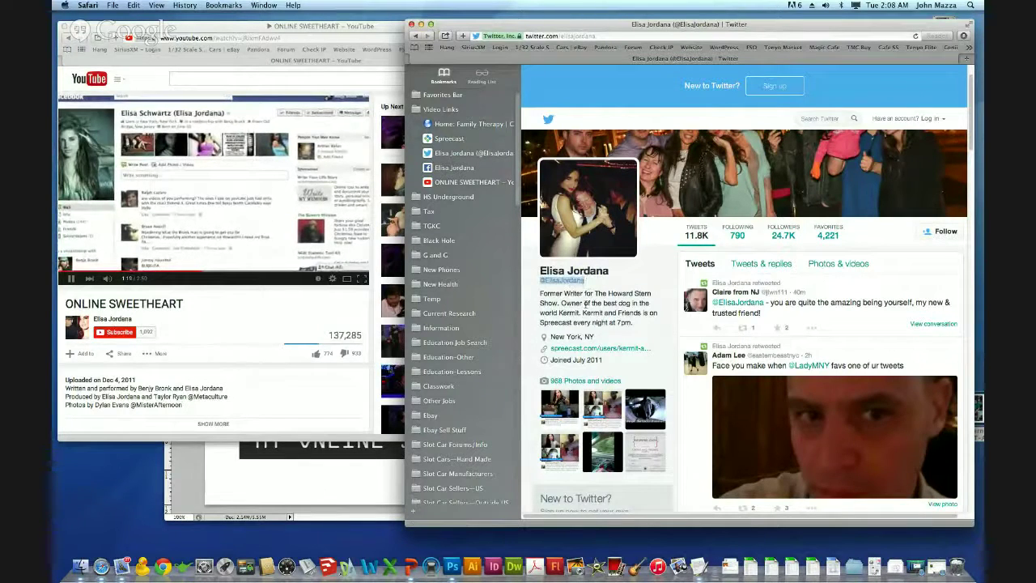
Switch to Photoshop, move the document window clear of the YouTube video, and paste the Twitter handle as a new text layer beside the heart
left_click(367, 476)
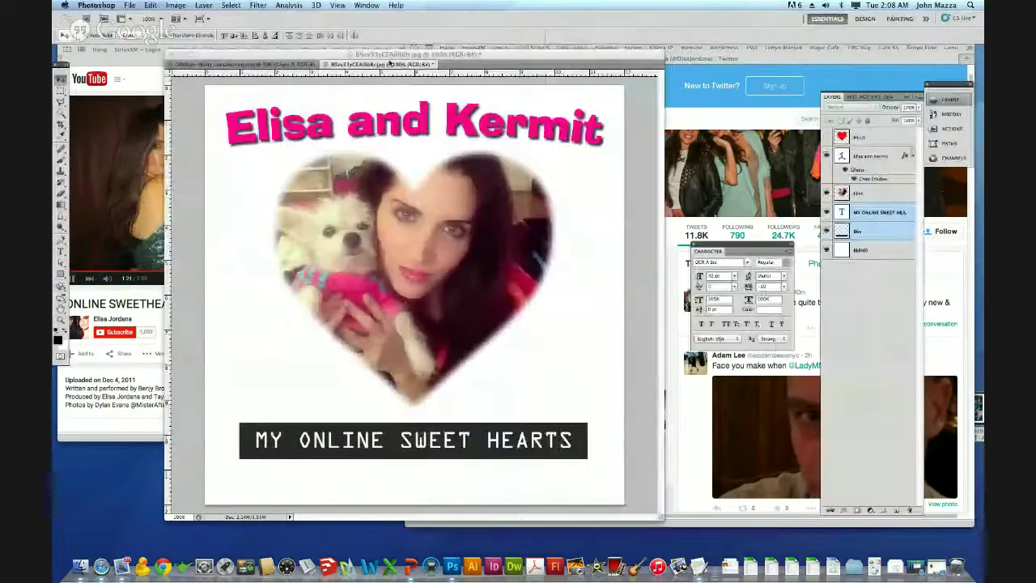
left_click_drag(391, 67, 625, 67)
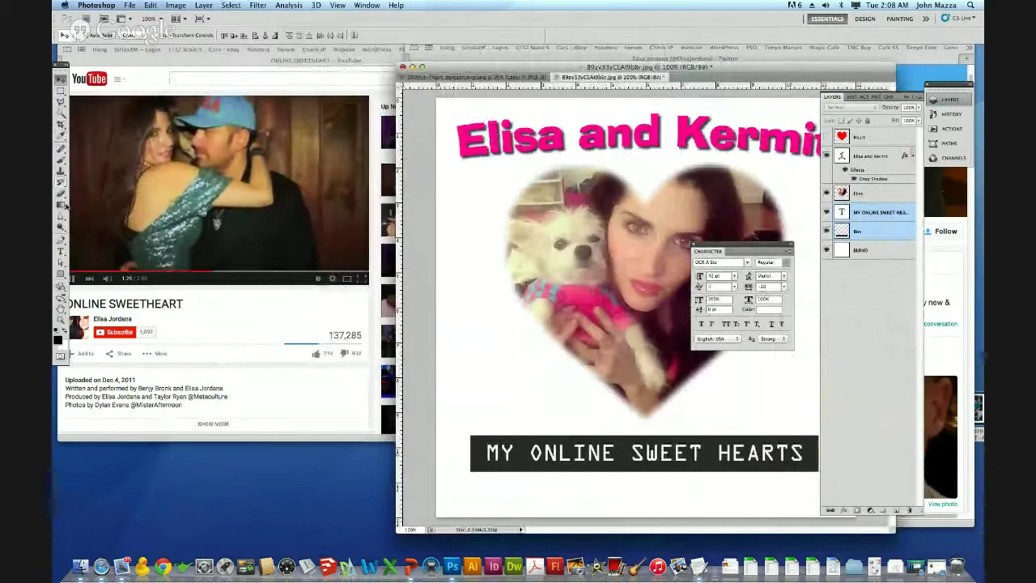
left_click(61, 250)
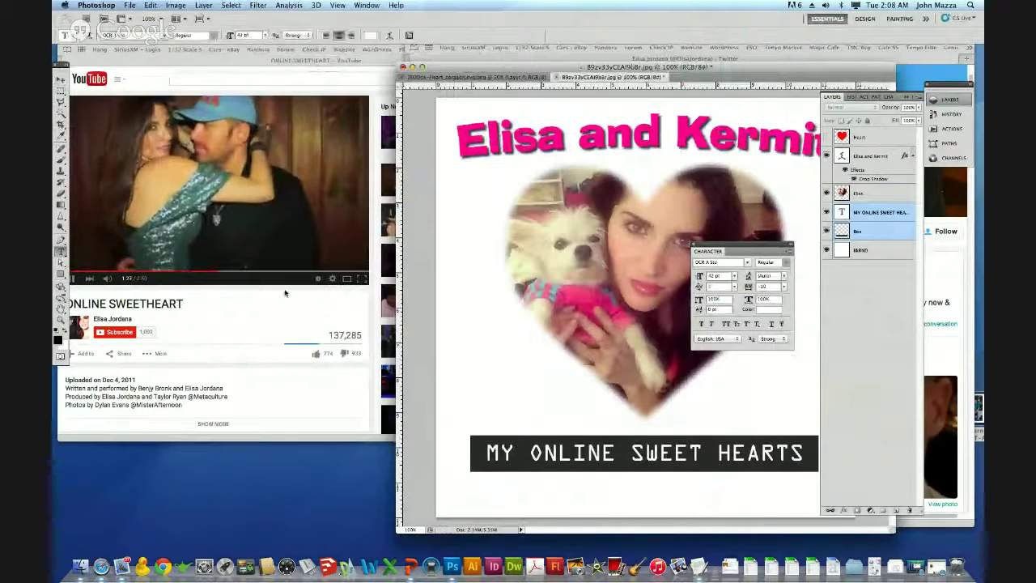
left_click(483, 354)
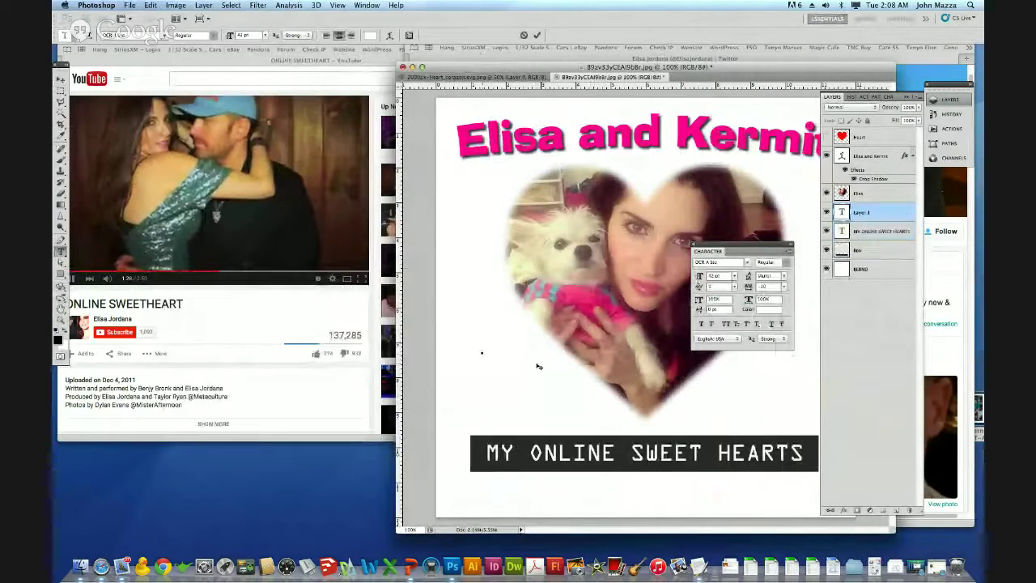
key("super+v")
Try to recolor the pasted Twitter handle purple
double_click(488, 346)
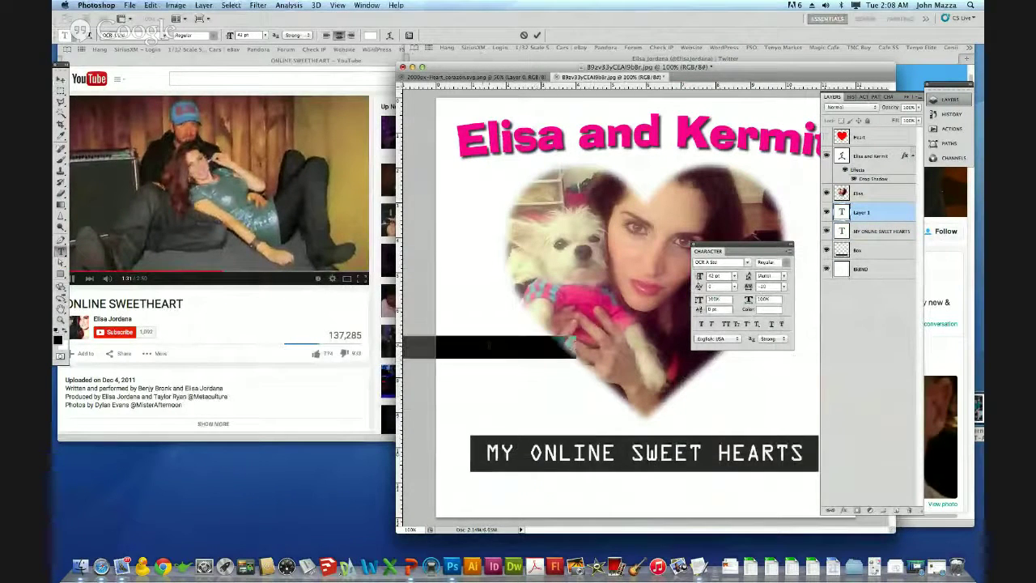
left_click(369, 36)
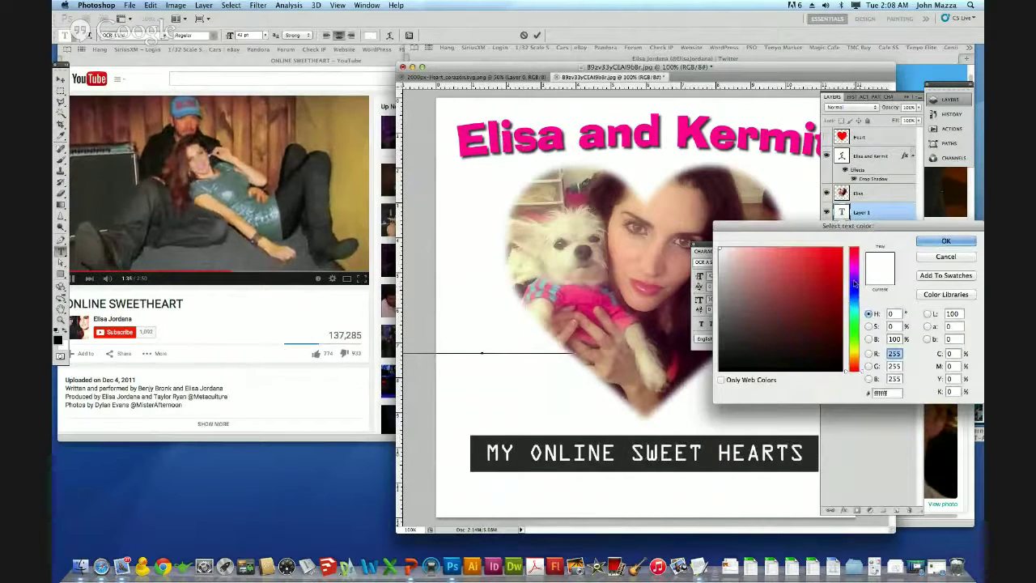
left_click(855, 280)
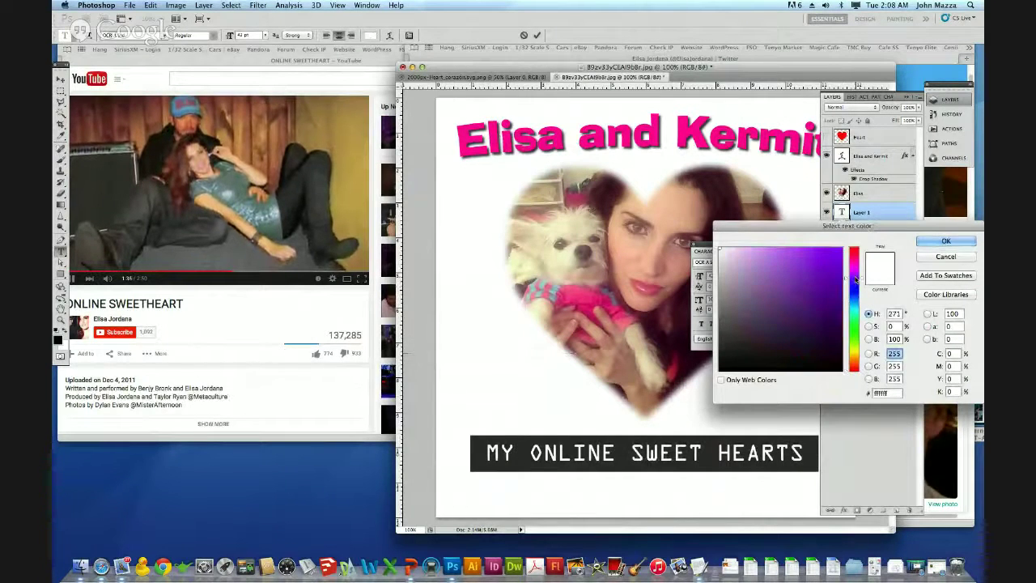
left_click(939, 242)
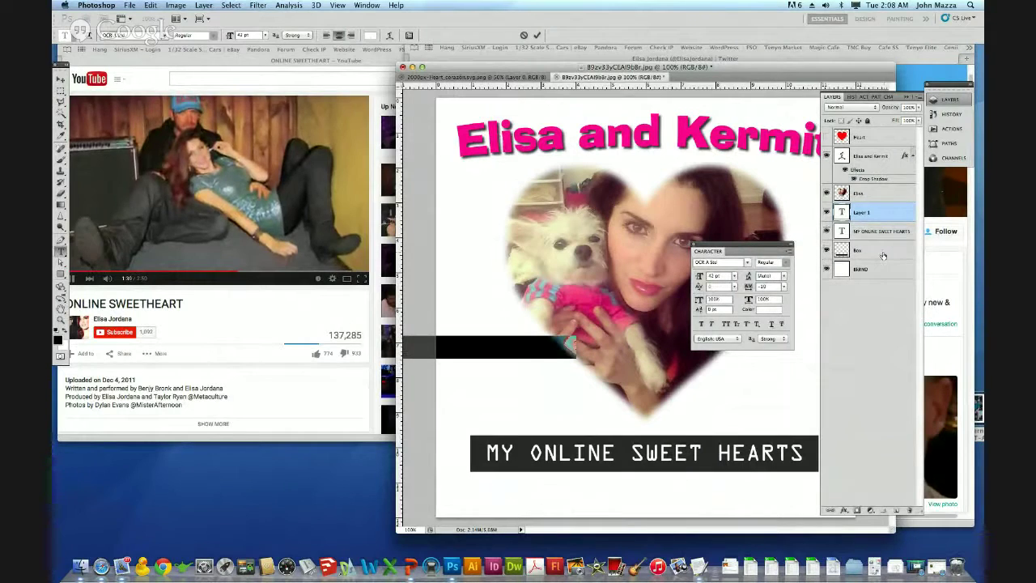
Move the Twitter handle's text layer above the arched names layer and recolor its text violet, #7800ff
left_click_drag(868, 213, 863, 154)
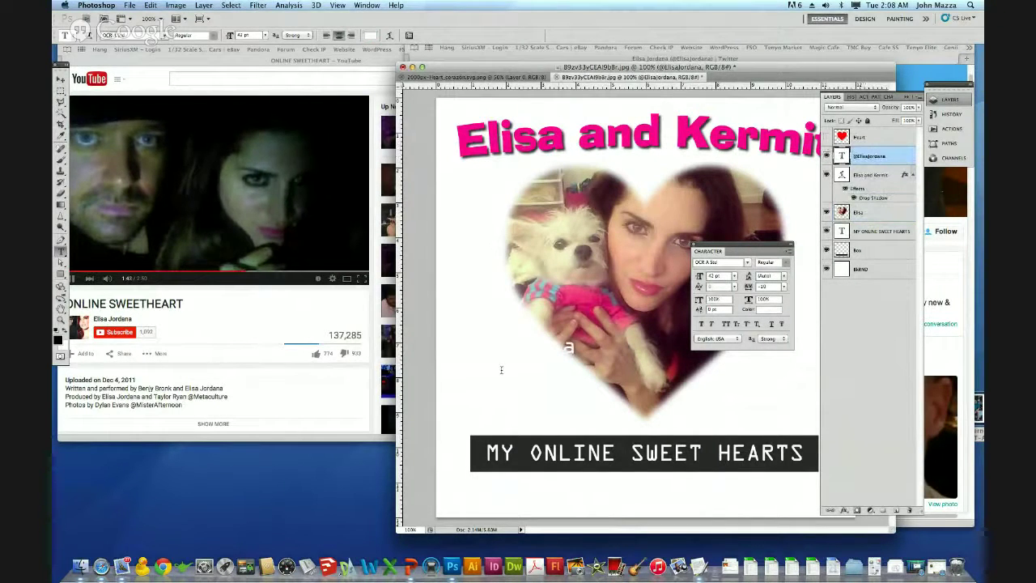
left_click(519, 350)
key("super+a")
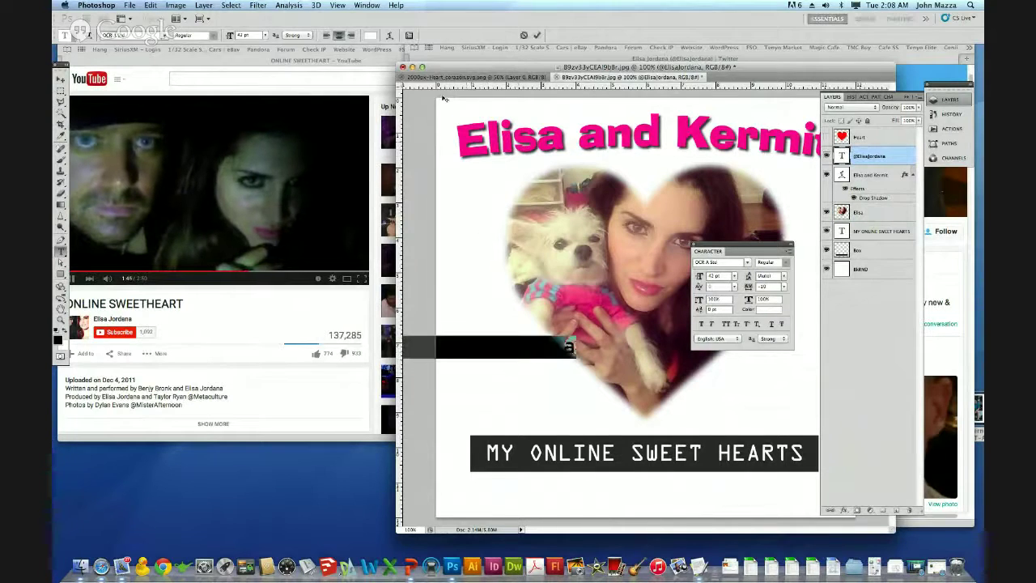
left_click(370, 35)
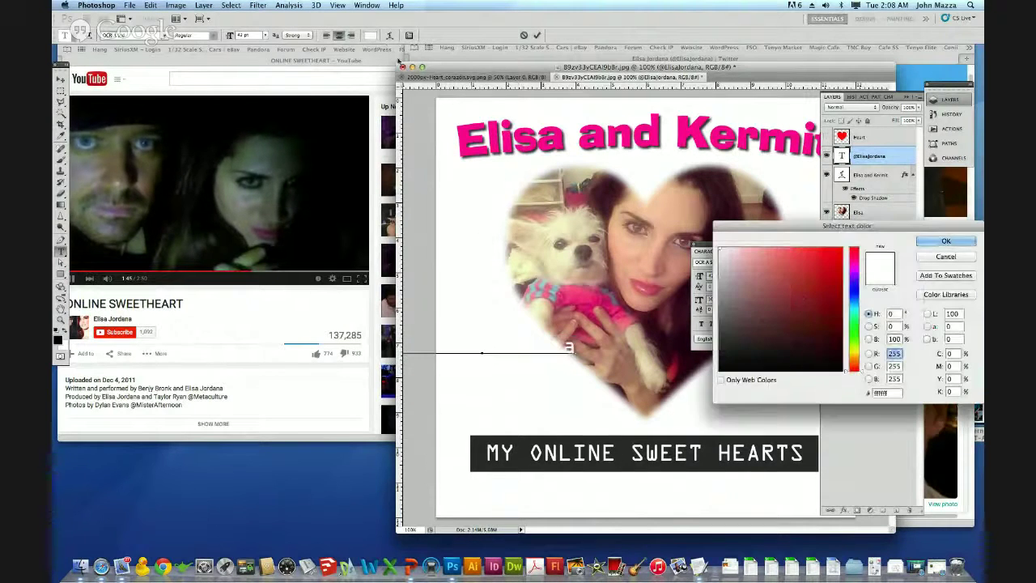
left_click(855, 286)
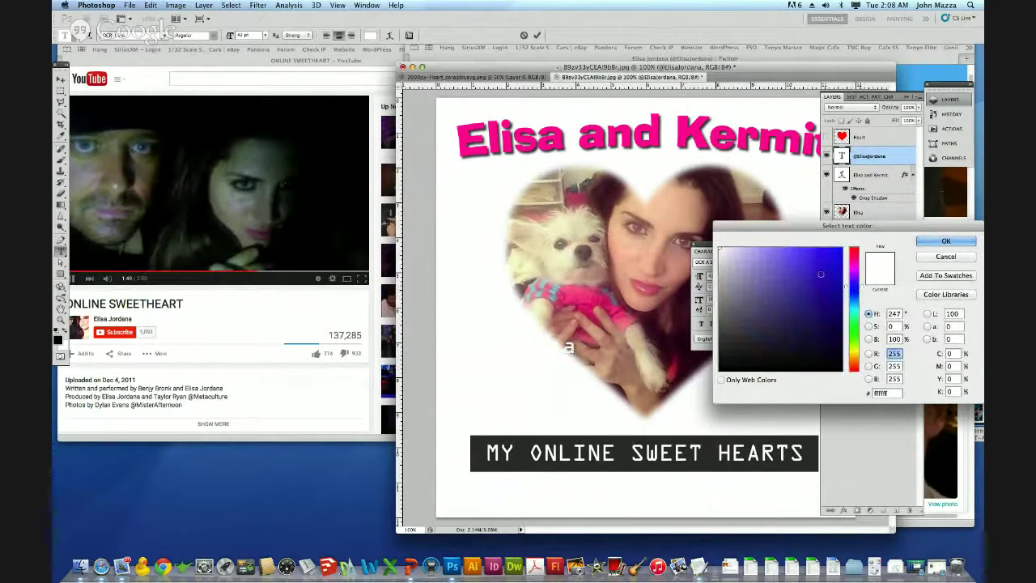
left_click_drag(826, 258, 842, 248)
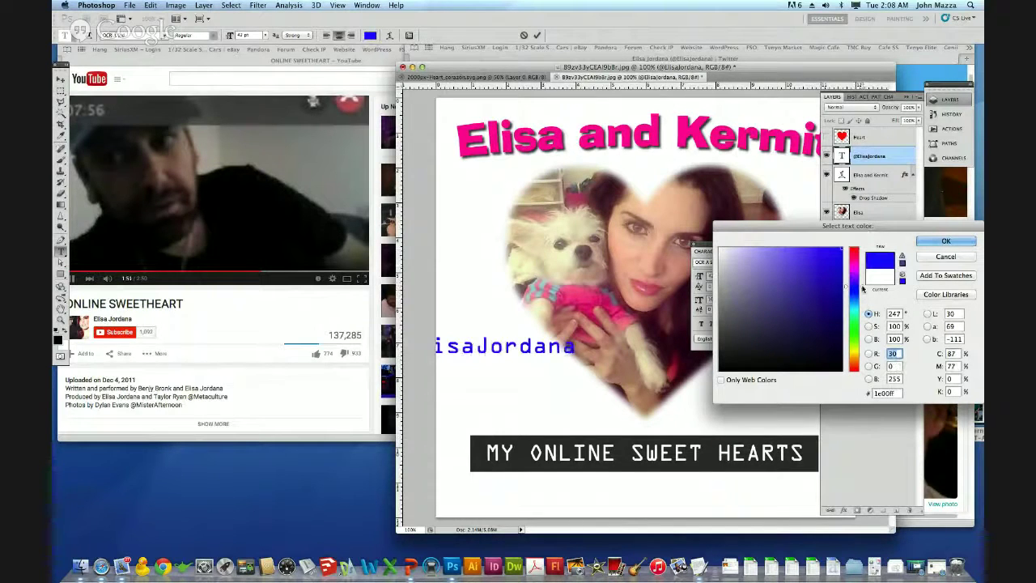
left_click_drag(863, 283, 866, 280)
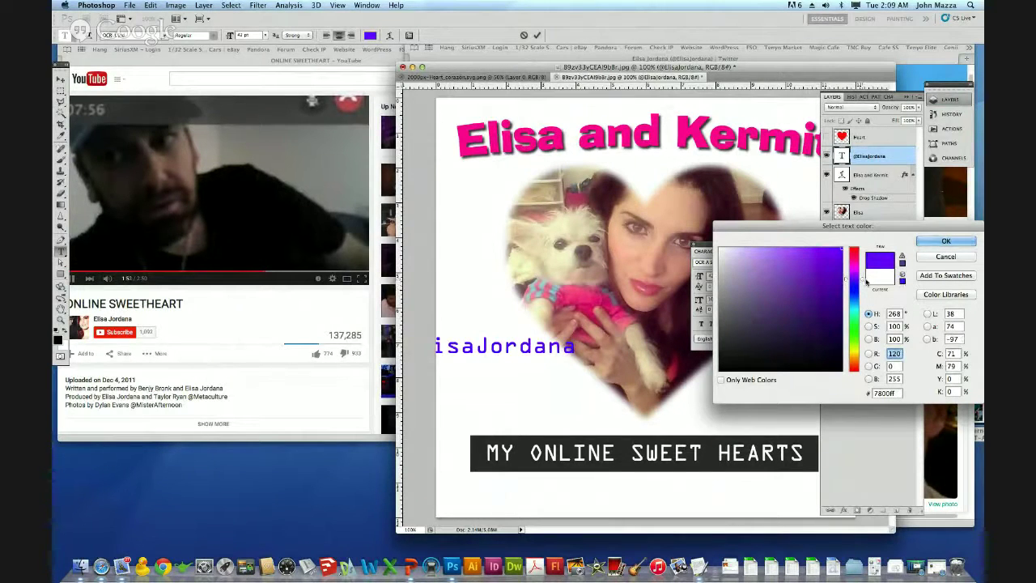
left_click(947, 242)
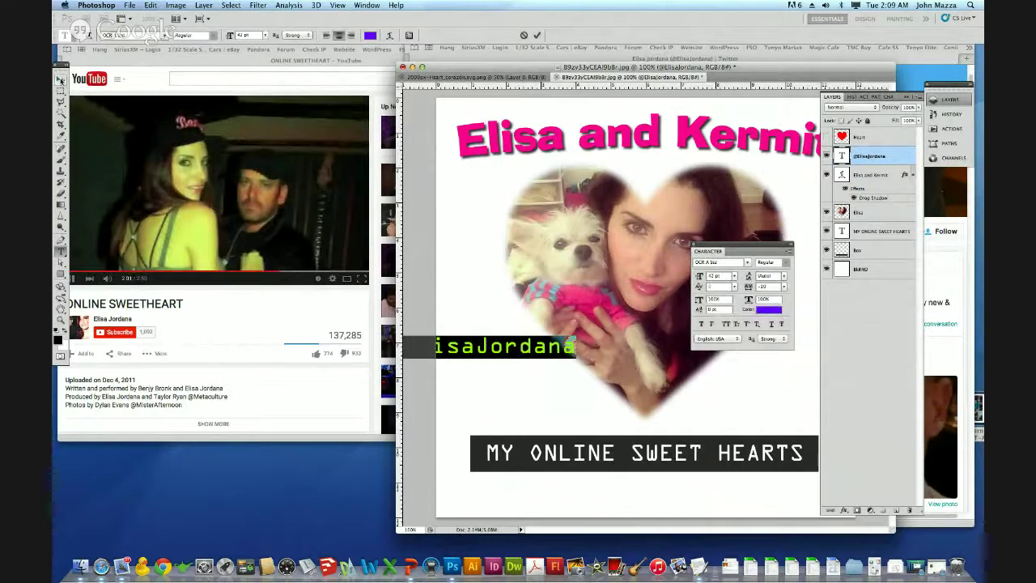
Move the violet Twitter handle below the caption box, centered under "MY ONLINE SWEET HEARTS"
left_click(60, 79)
left_click_drag(486, 350, 664, 495)
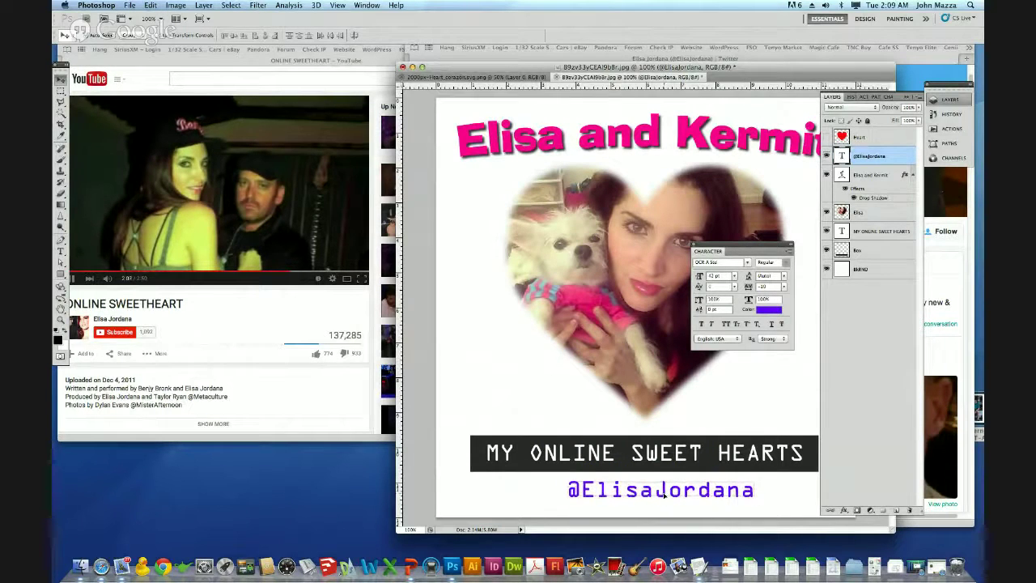
Switch to Safari, open google.com in place of the Twitter page, and search its images for "spreecast"
left_click(954, 354)
left_click(539, 36)
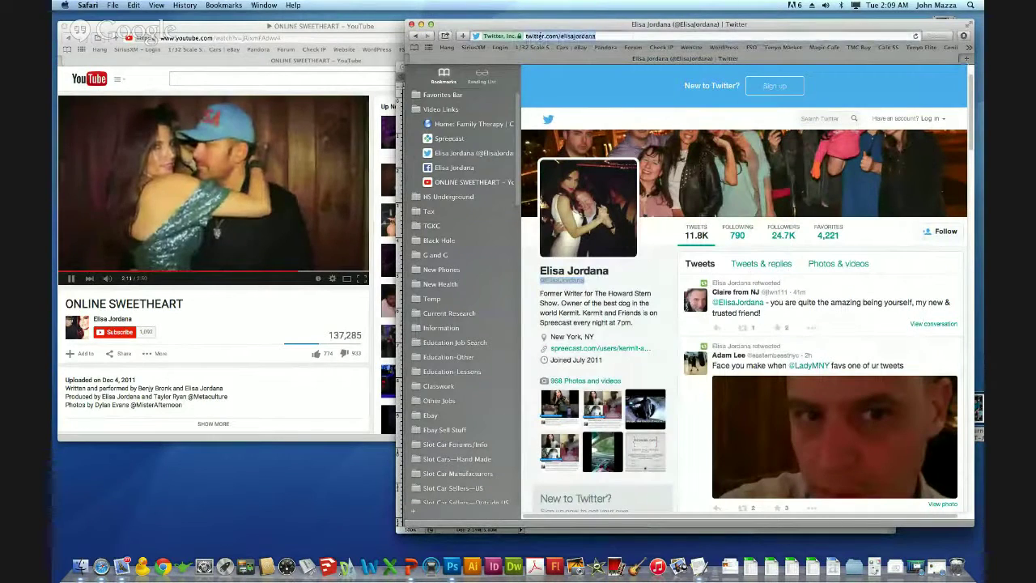
type("google.com")
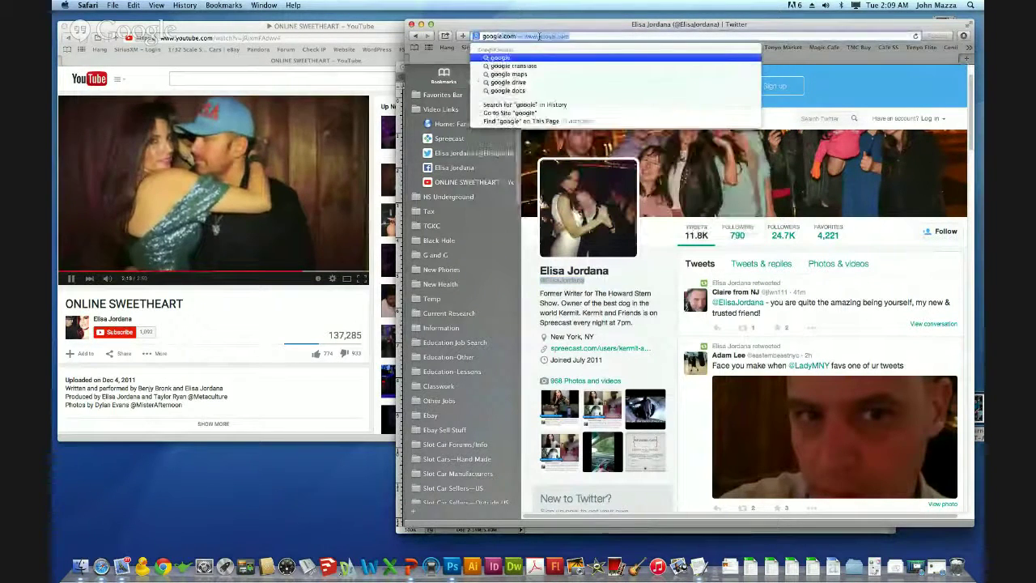
key("Return")
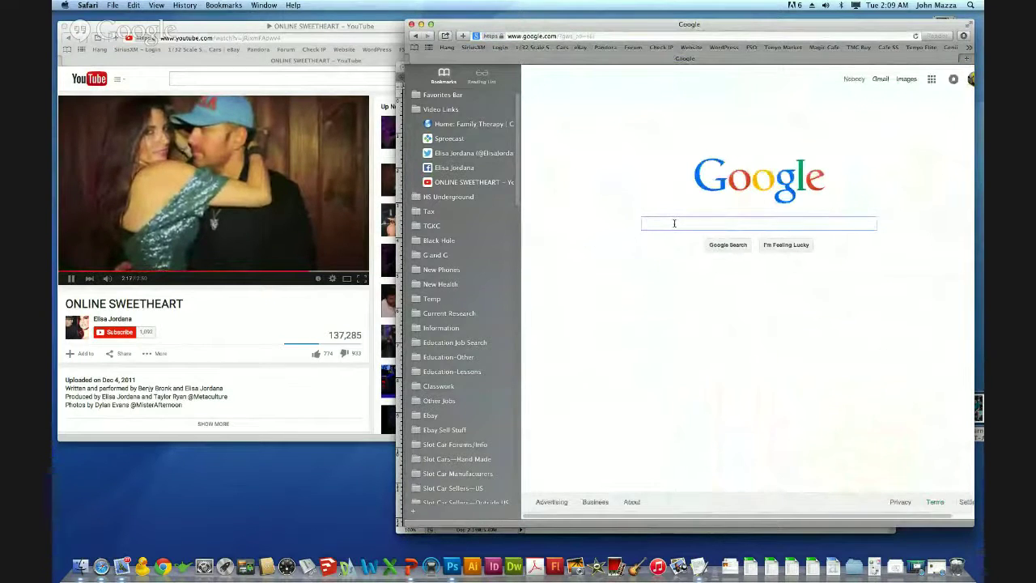
type("spreecast")
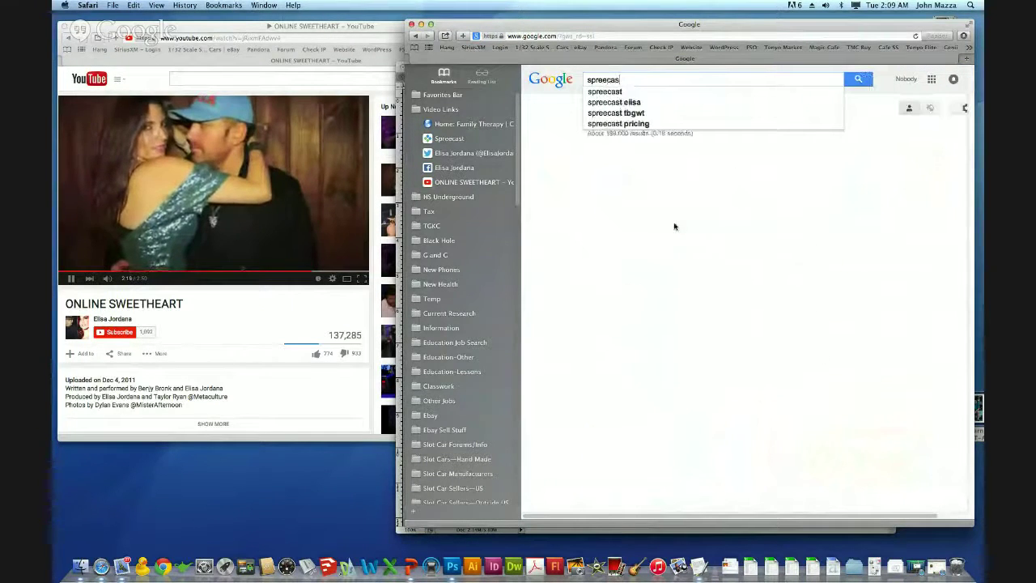
key("Return")
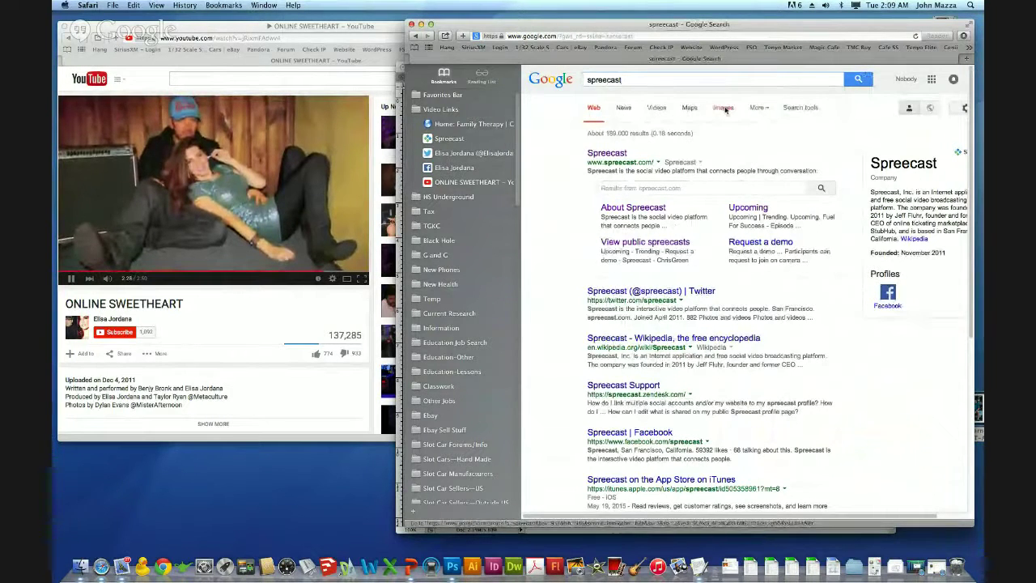
left_click(723, 108)
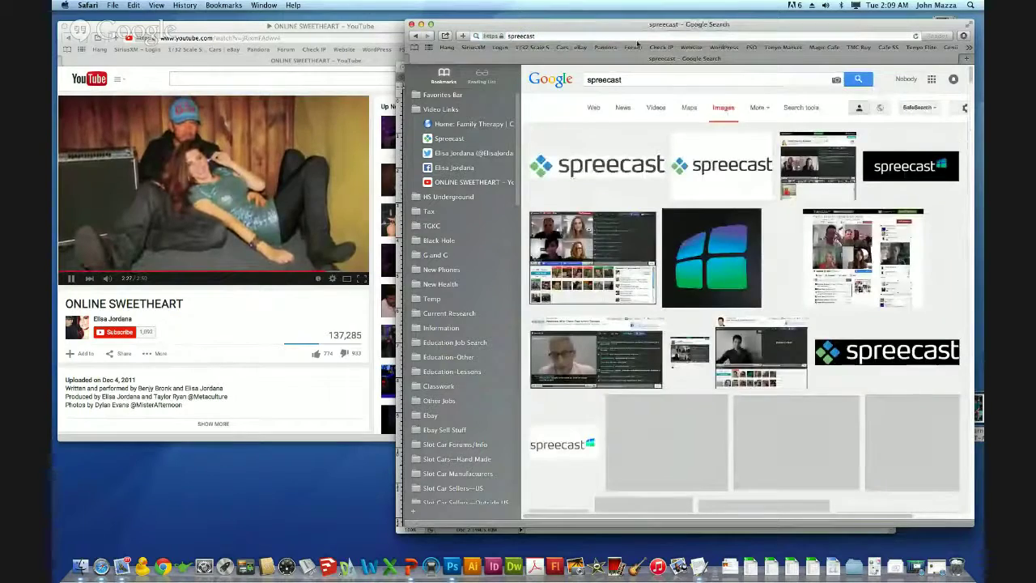
Move the image results window off the Photoshop document and paste the first Spreecast logo into the document as a new layer
left_click_drag(639, 25, 417, 42)
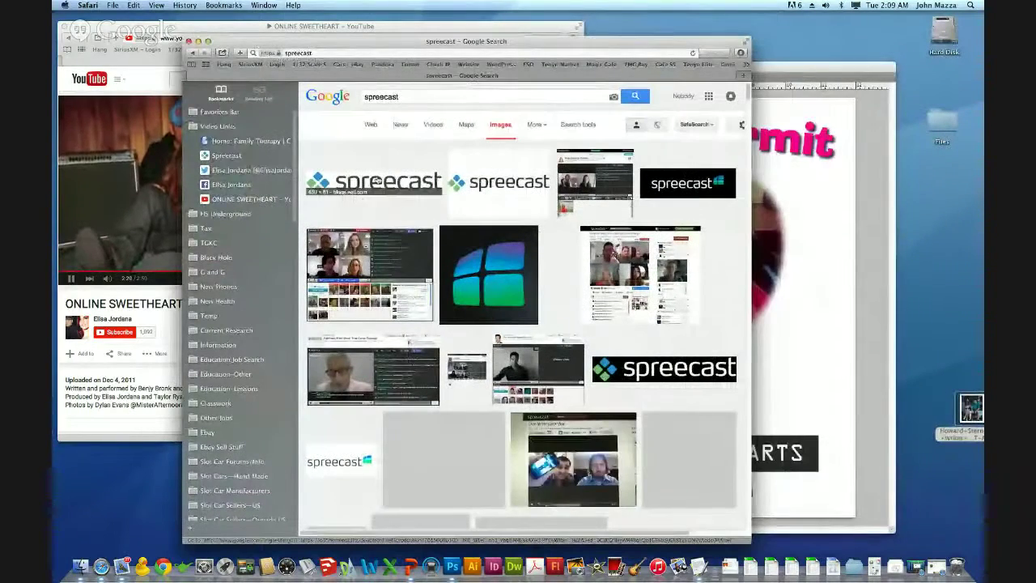
left_click(828, 289)
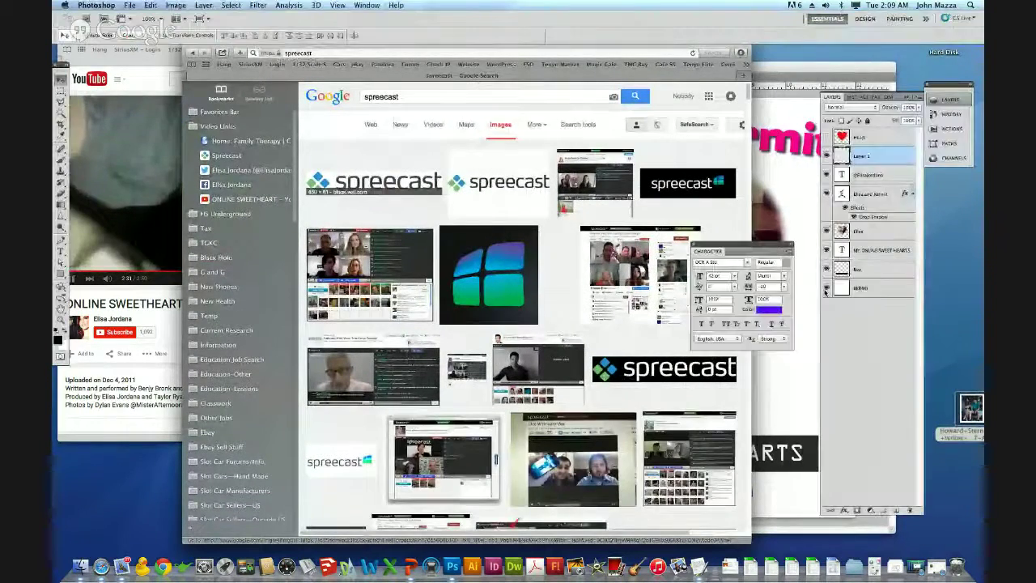
Uncover the Safari windows behind the Photoshop document and close the one playing the "ONLINE SWEETHEART" YouTube video
left_click(803, 376)
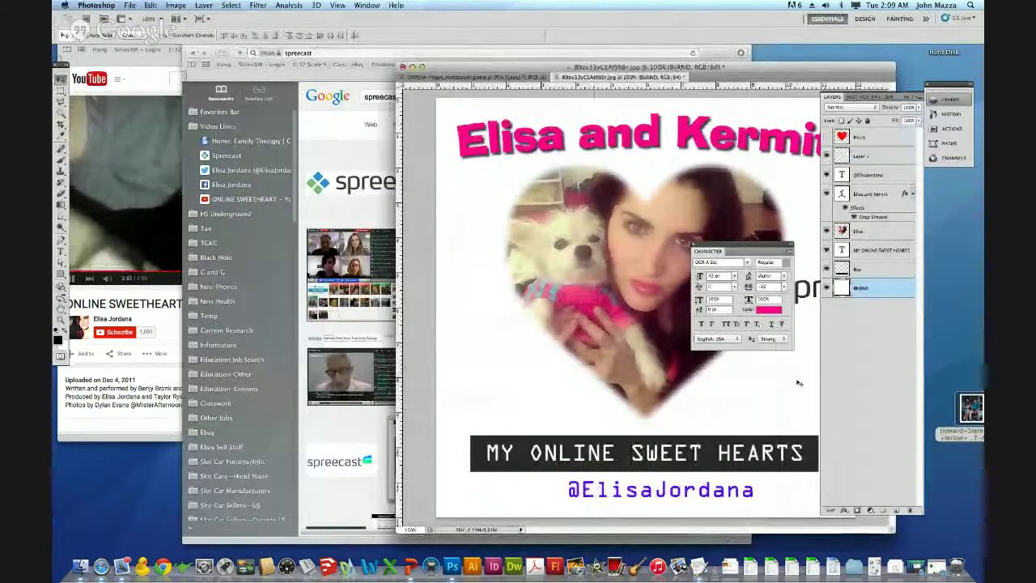
left_click(550, 192)
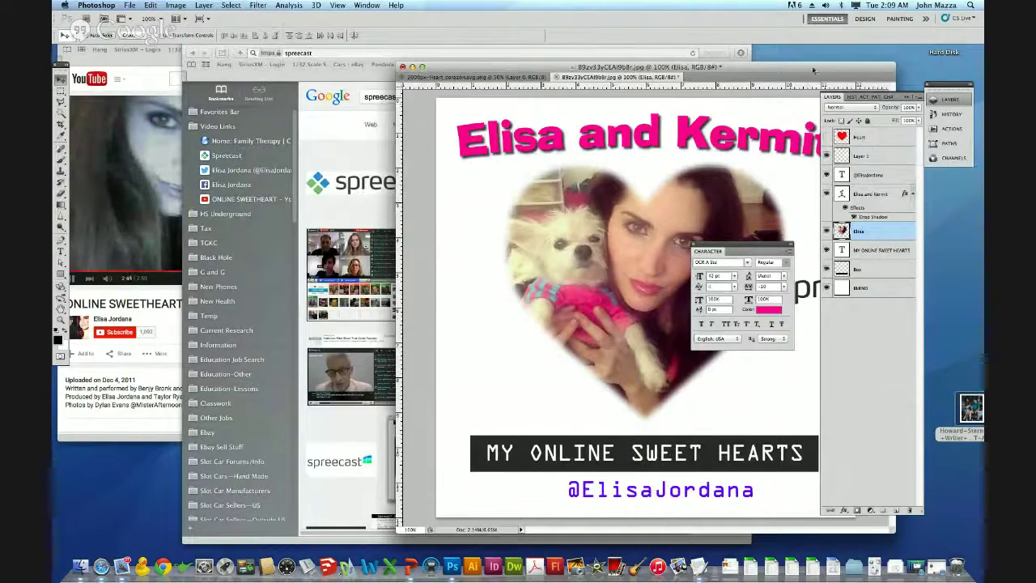
left_click_drag(752, 68, 865, 128)
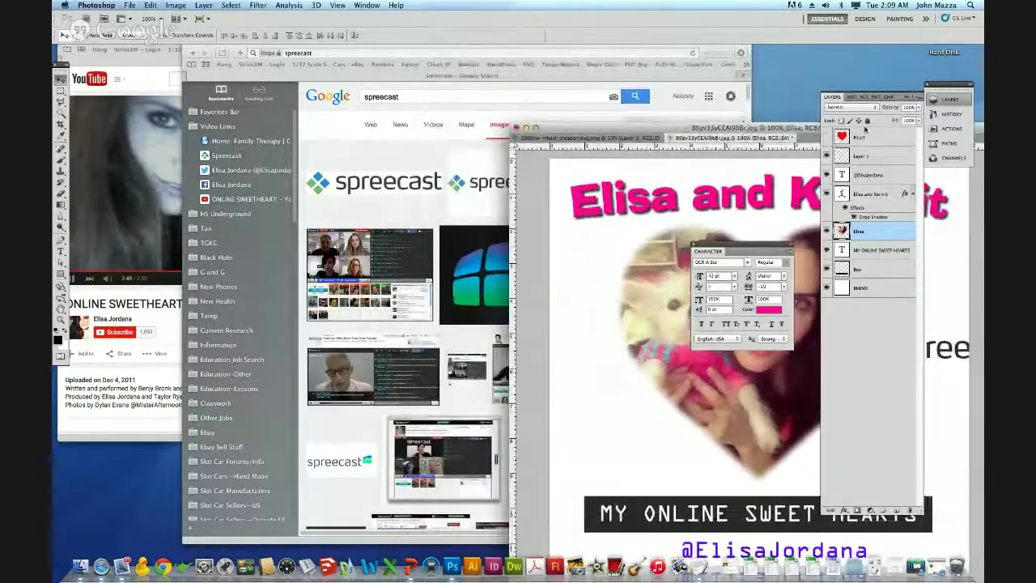
left_click(332, 78)
left_click(262, 29)
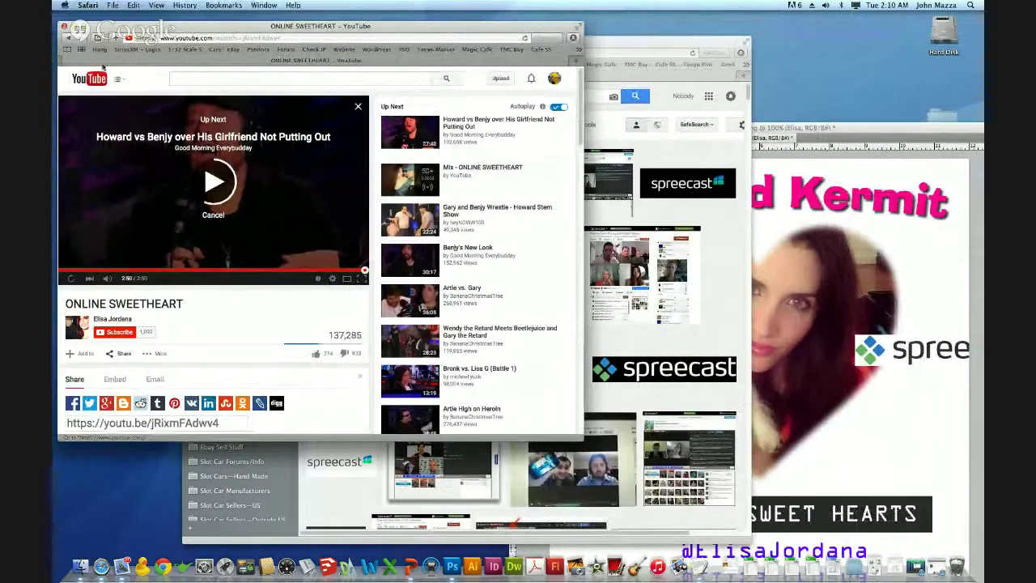
left_click(65, 26)
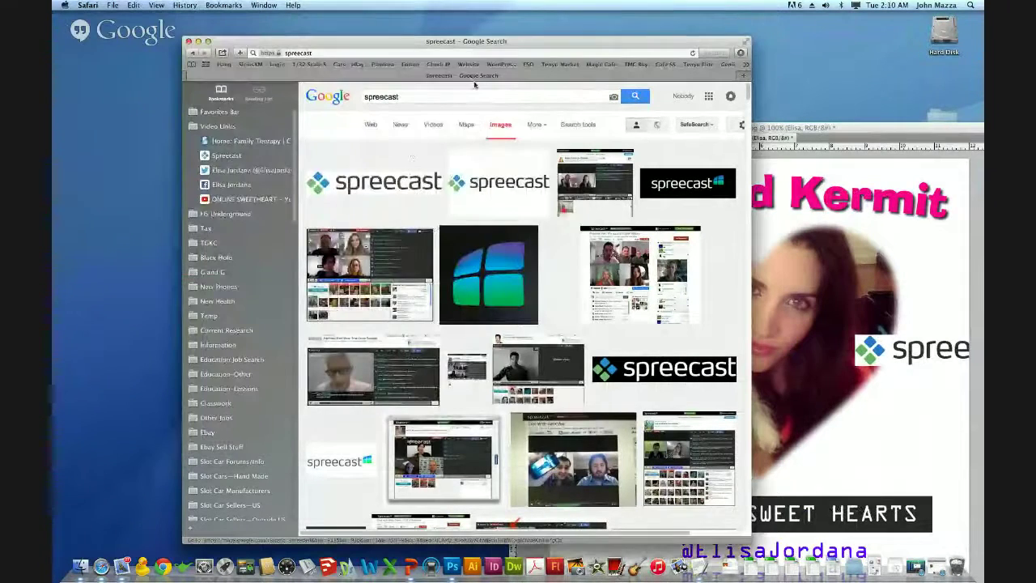
Return to the Photoshop document with its whole canvas uncovered and move the Spreecast logo below the caption box, over the Twitter handle
left_click_drag(400, 41, 290, 16)
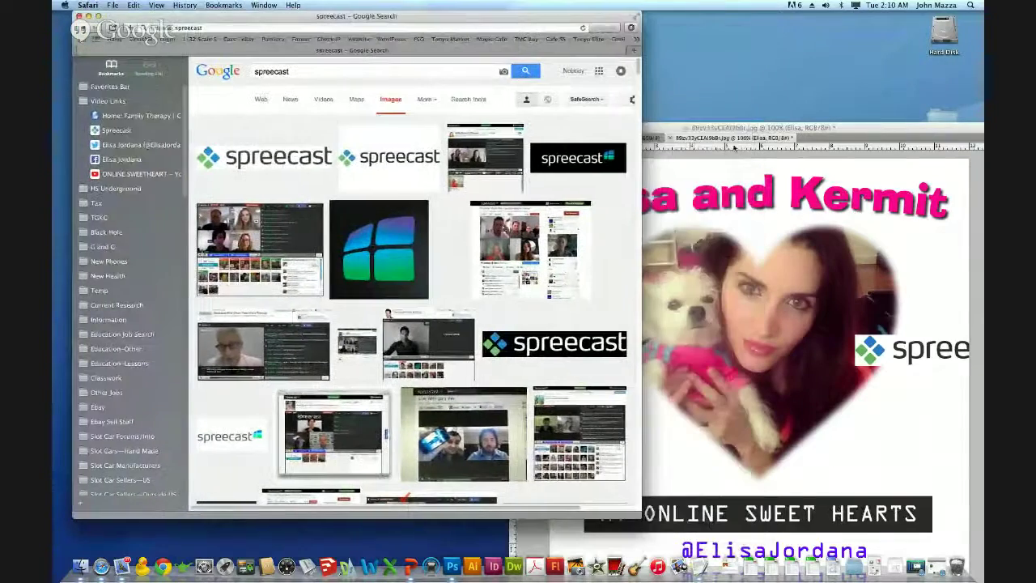
left_click_drag(752, 129, 554, 92)
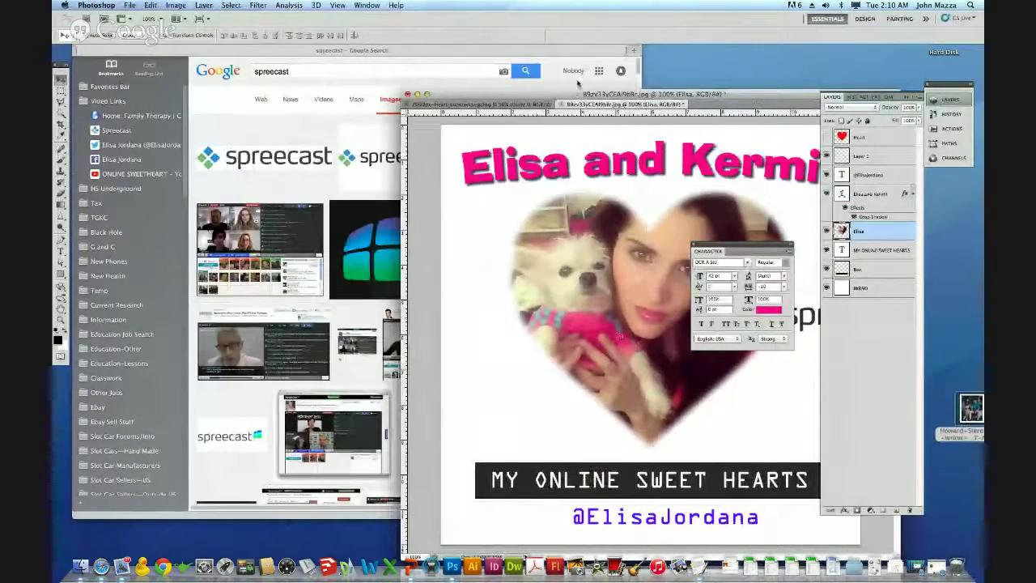
left_click_drag(774, 107, 511, 63)
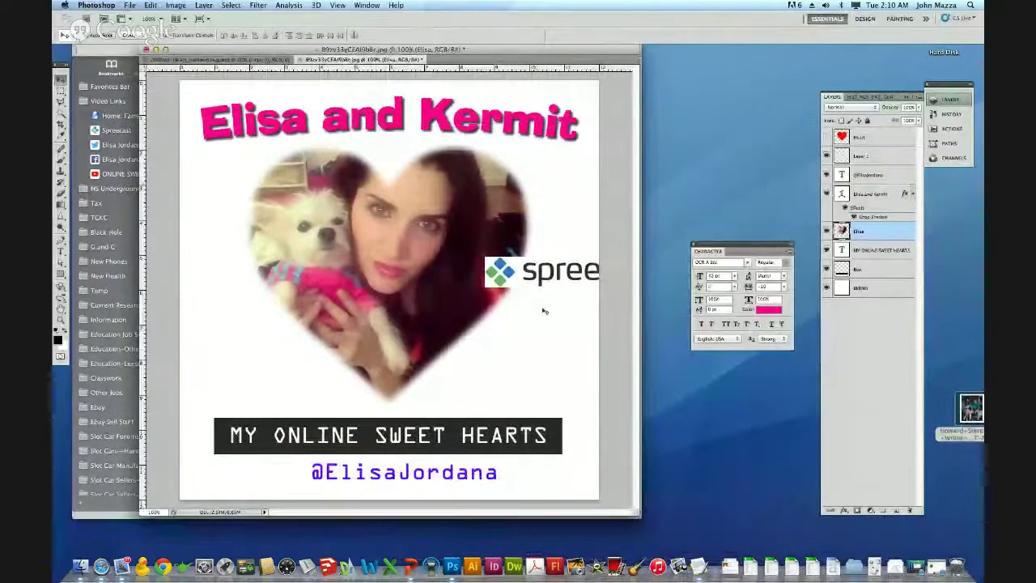
left_click_drag(560, 280, 360, 484)
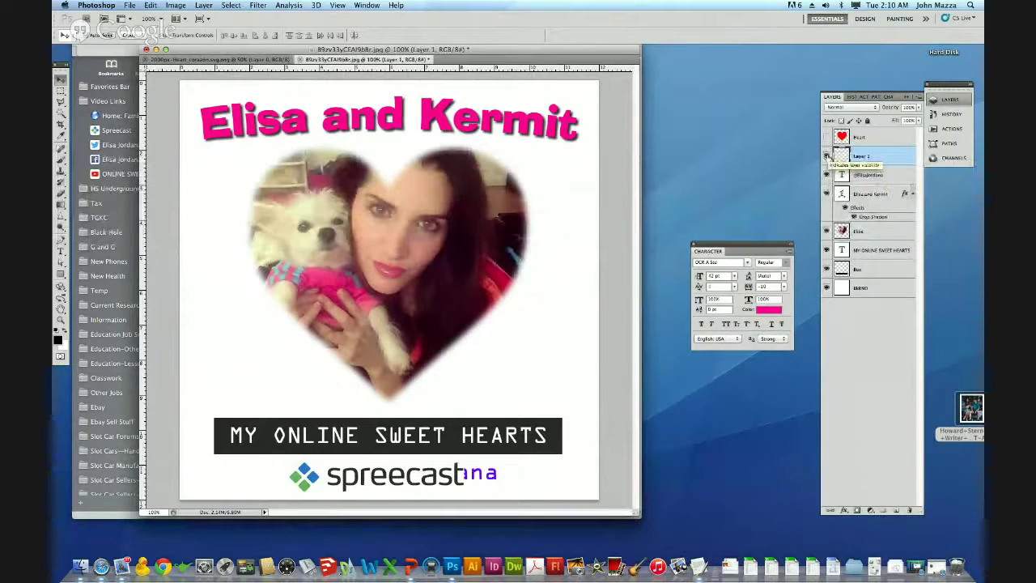
Hide the logo layer to recenter the Twitter handle under the caption box, and swap visibility so only the Spreecast logo shows there
left_click(826, 156)
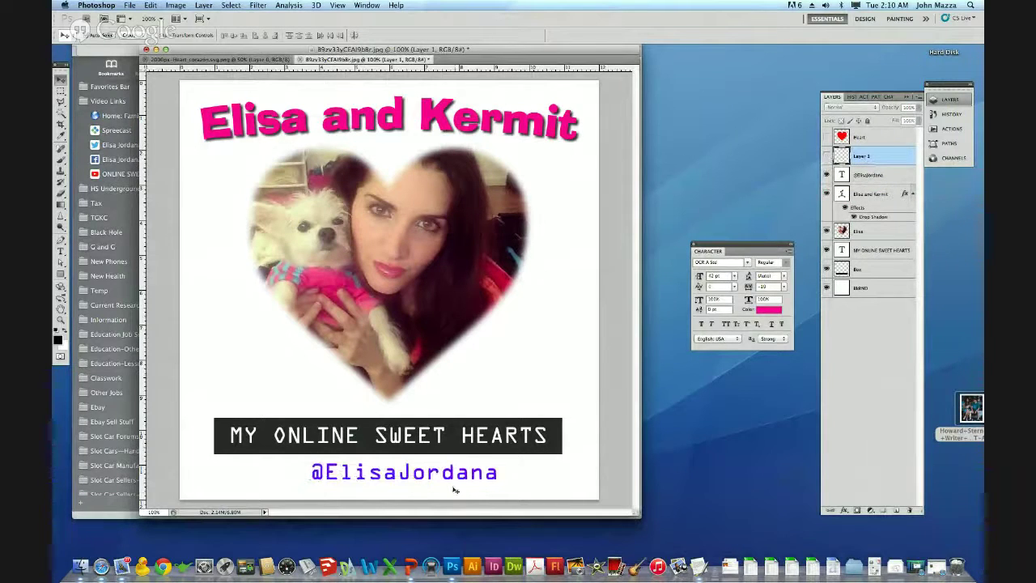
left_click_drag(431, 478, 411, 481)
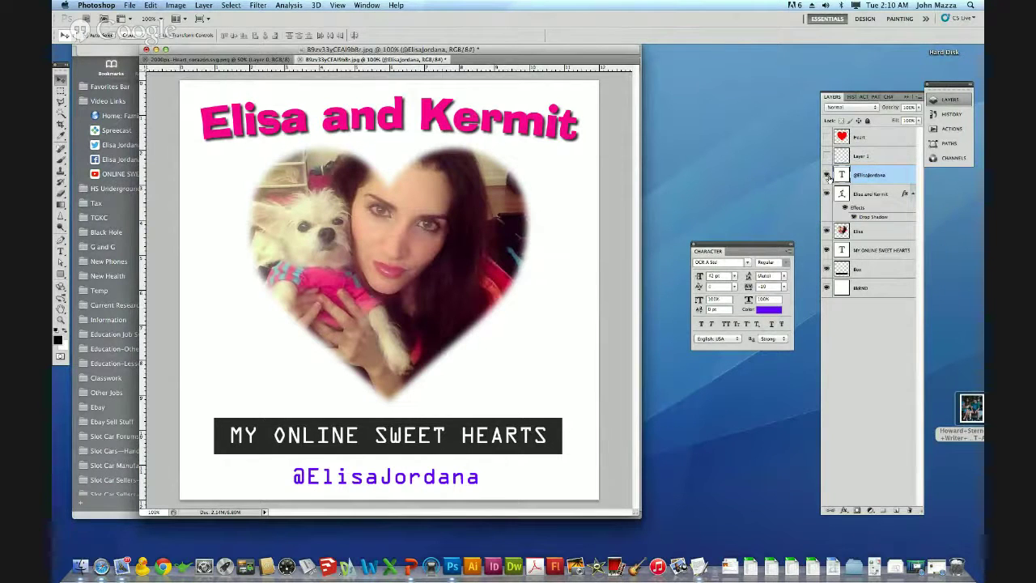
left_click(826, 175)
left_click(827, 156)
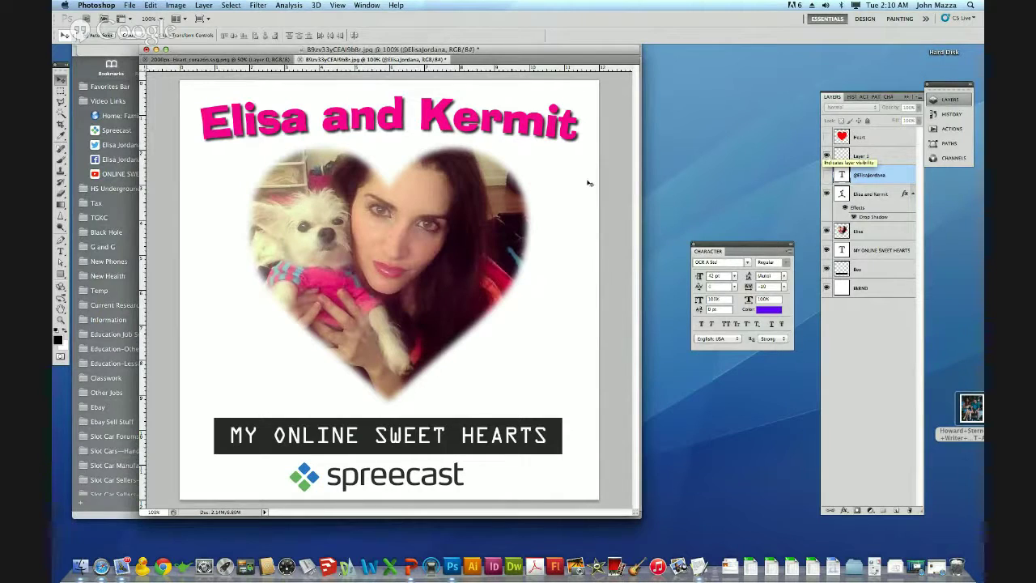
Save the layered document to the Desktop in Photoshop format as "OL Sweetheart.psd"
left_click(129, 6)
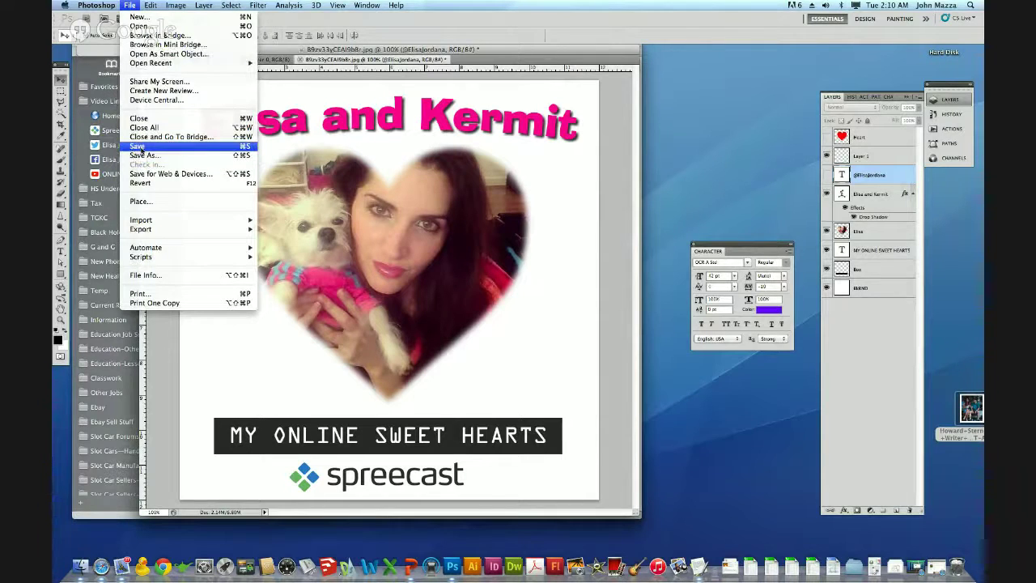
left_click(139, 147)
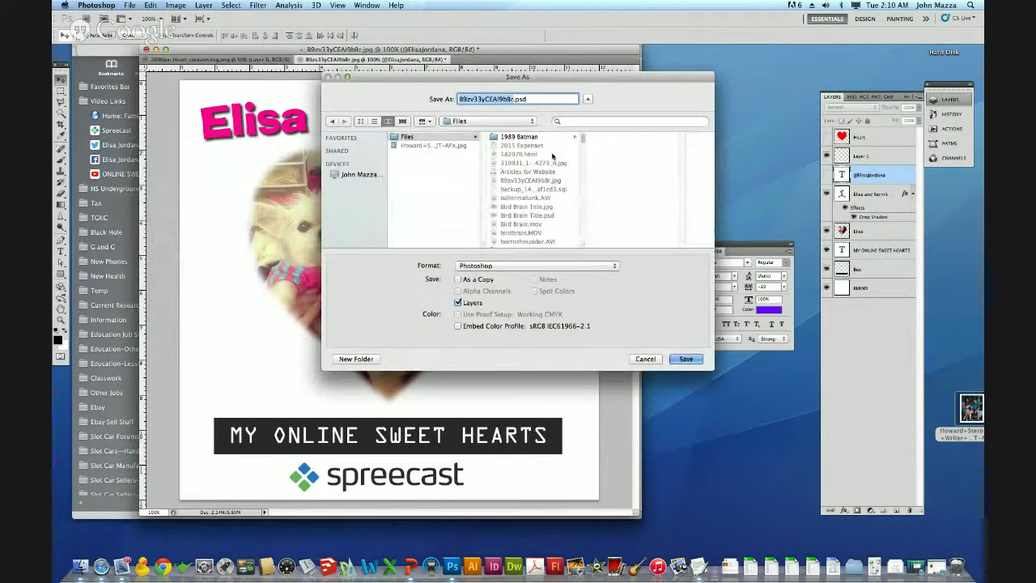
type("OL")
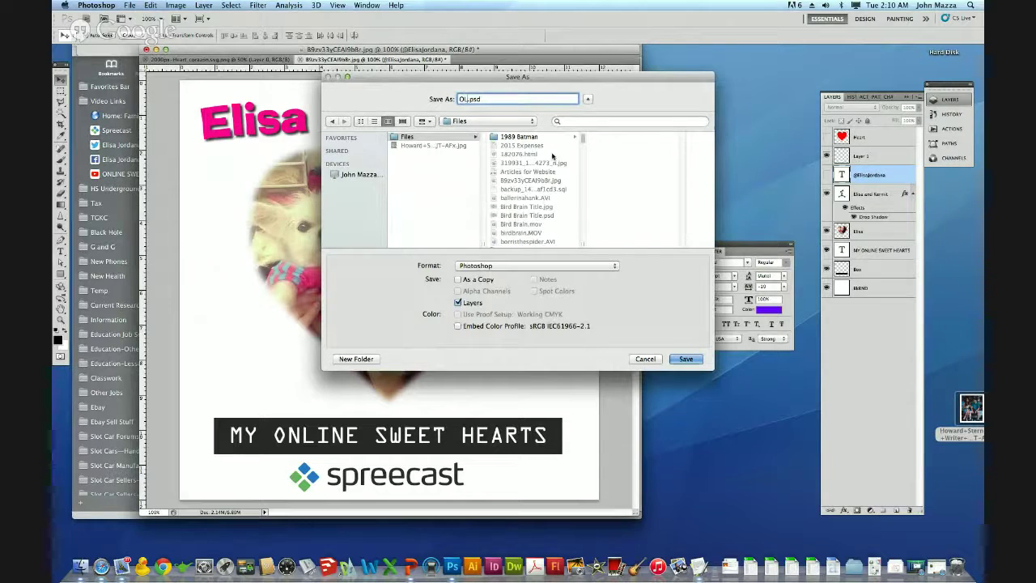
type(" Sww")
key("BackSpace")
type("eetheart")
left_click(470, 123)
key("Return")
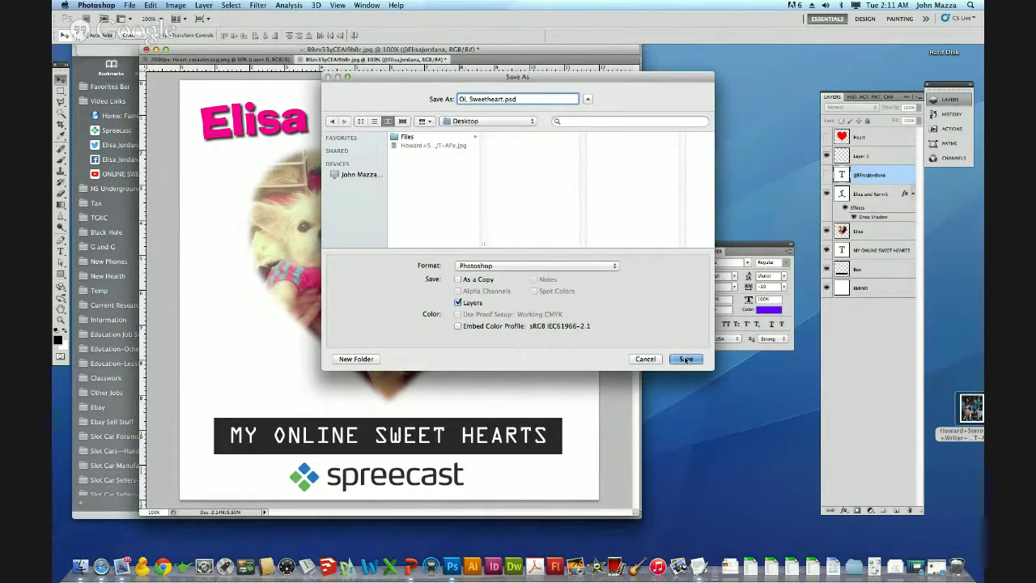
left_click(686, 358)
left_click(625, 249)
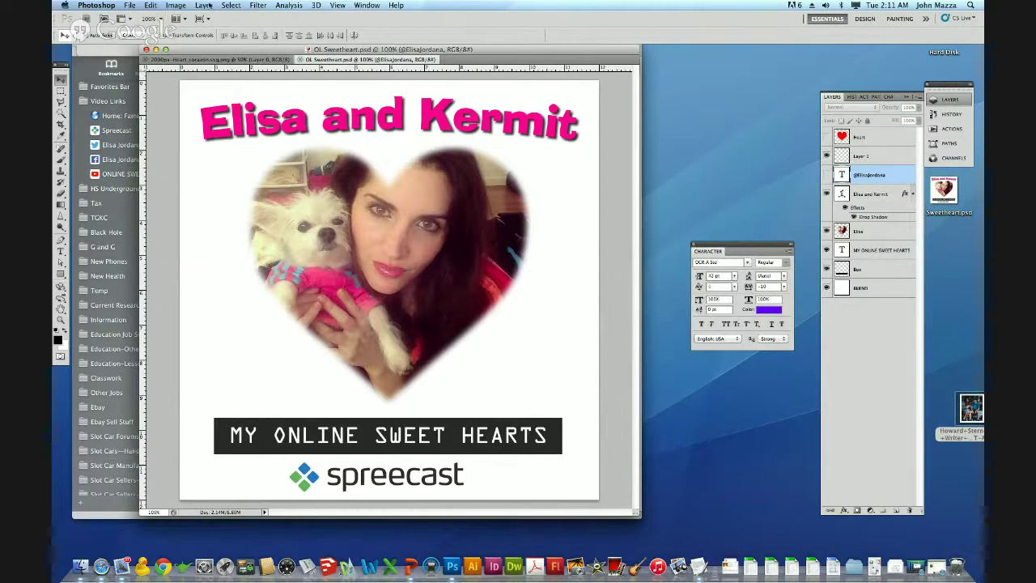
Save a JPEG copy to the Desktop as "OL Sweetheart.jpg" with maximum quality 12
left_click(132, 5)
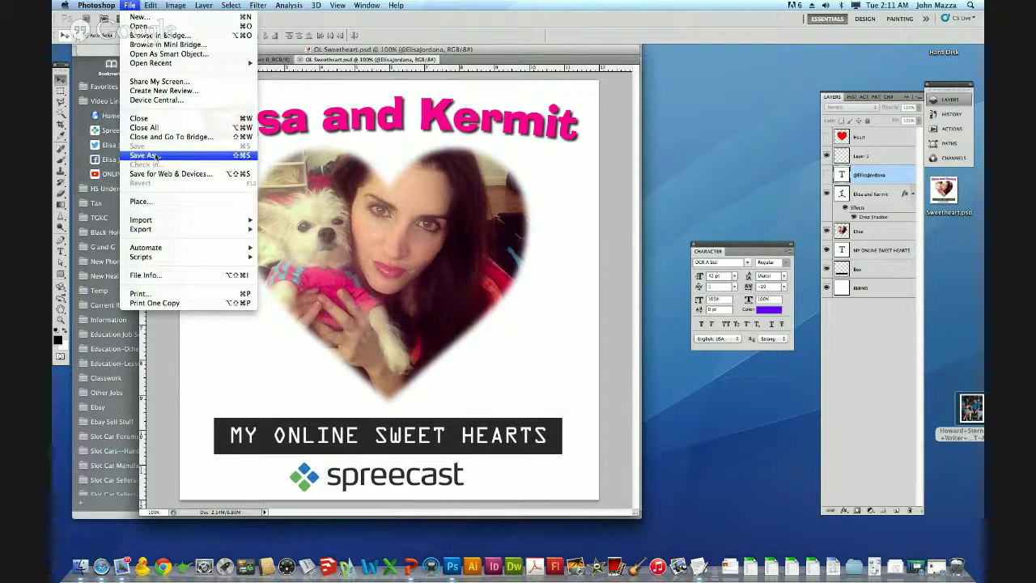
left_click(204, 161)
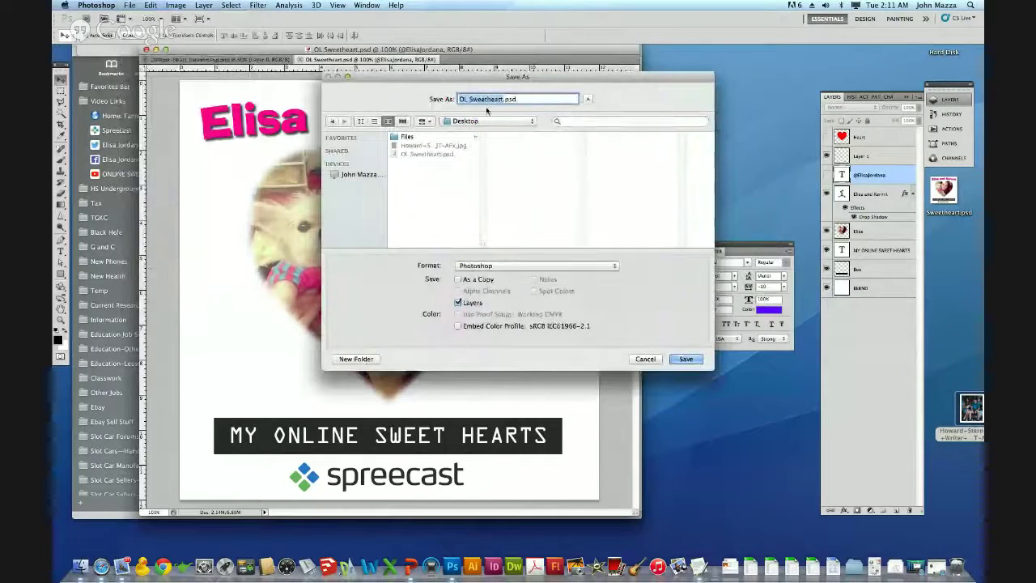
left_click(488, 267)
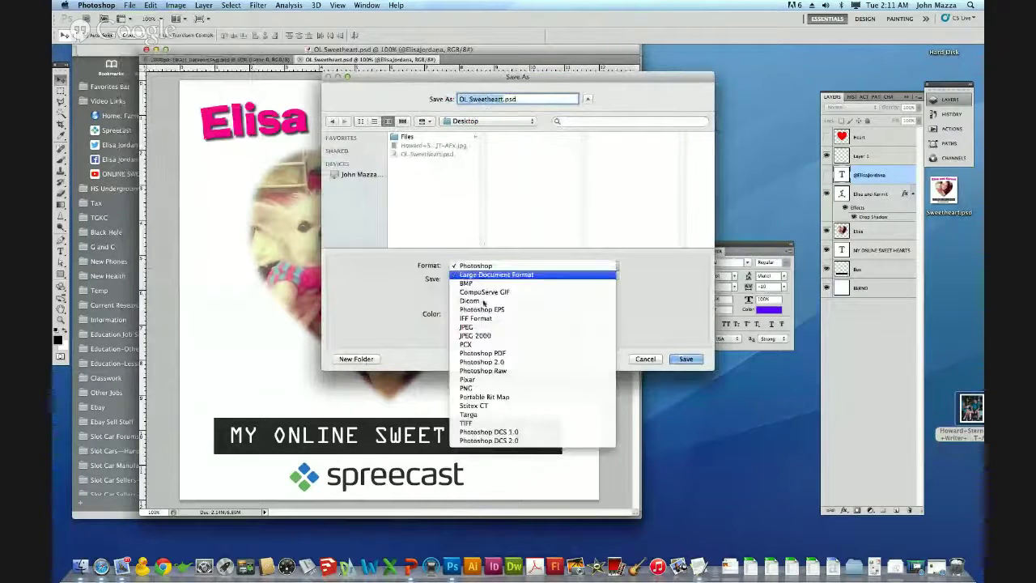
left_click(479, 327)
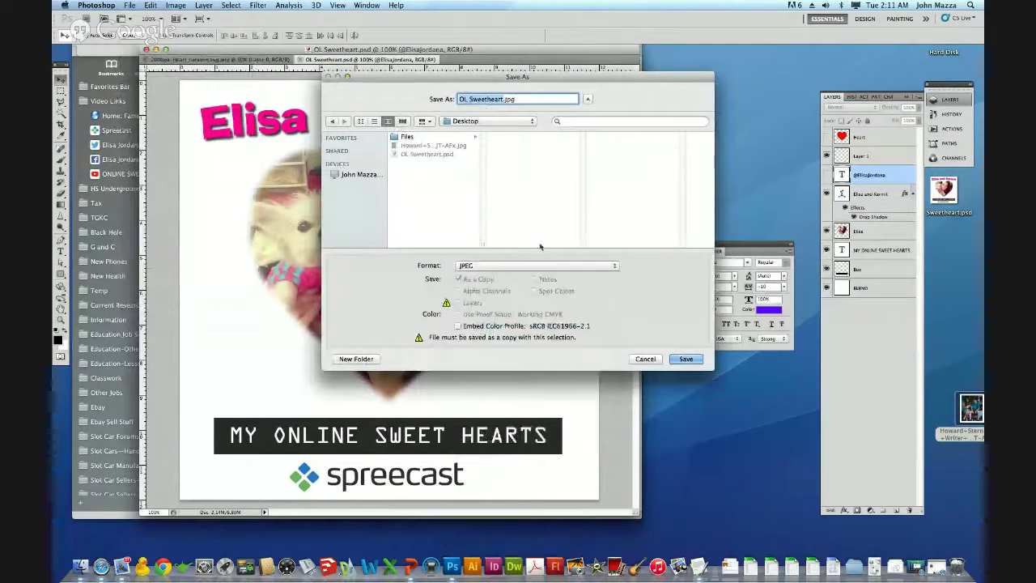
key("Return")
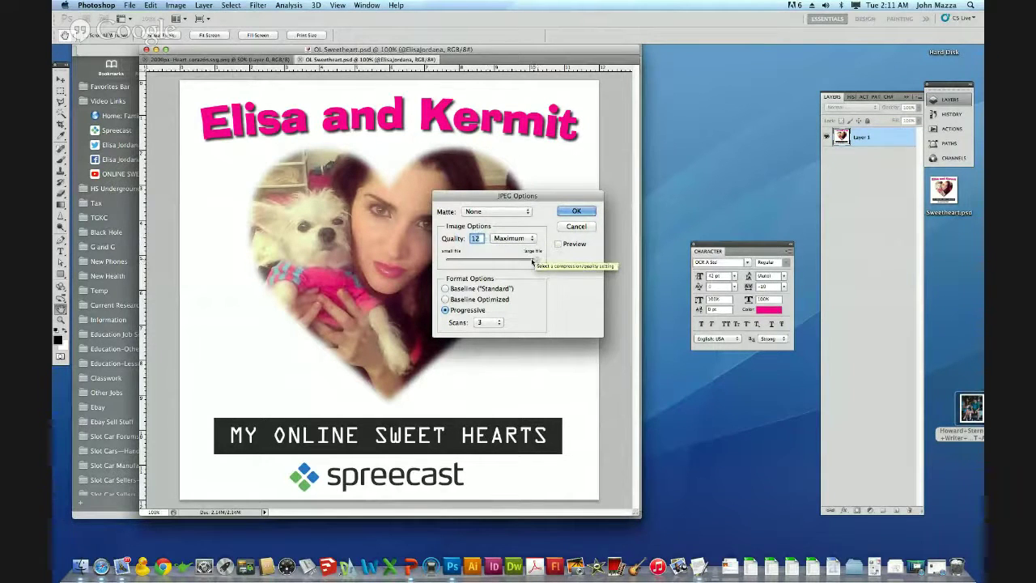
left_click_drag(519, 263, 466, 264)
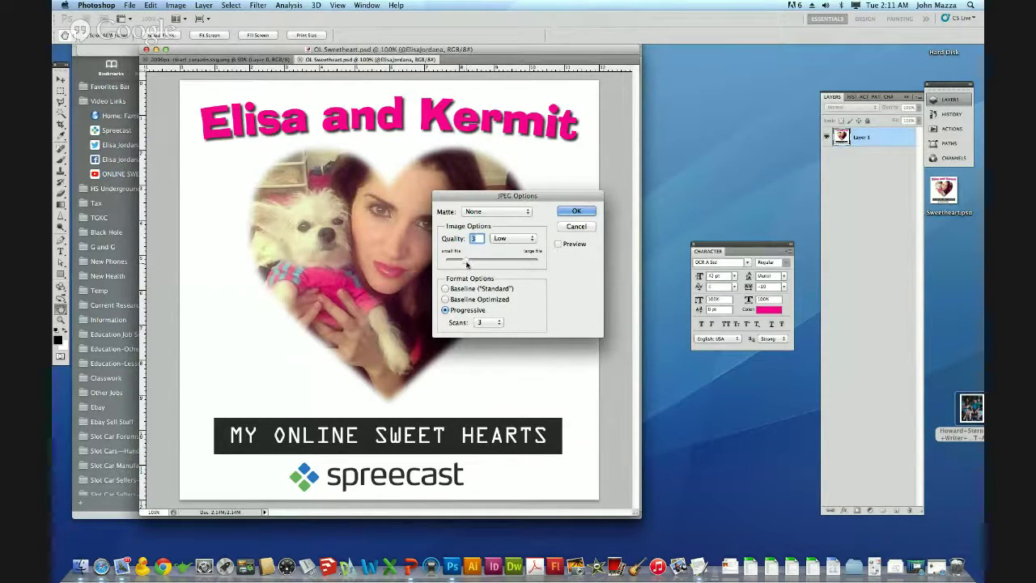
left_click_drag(466, 263, 572, 266)
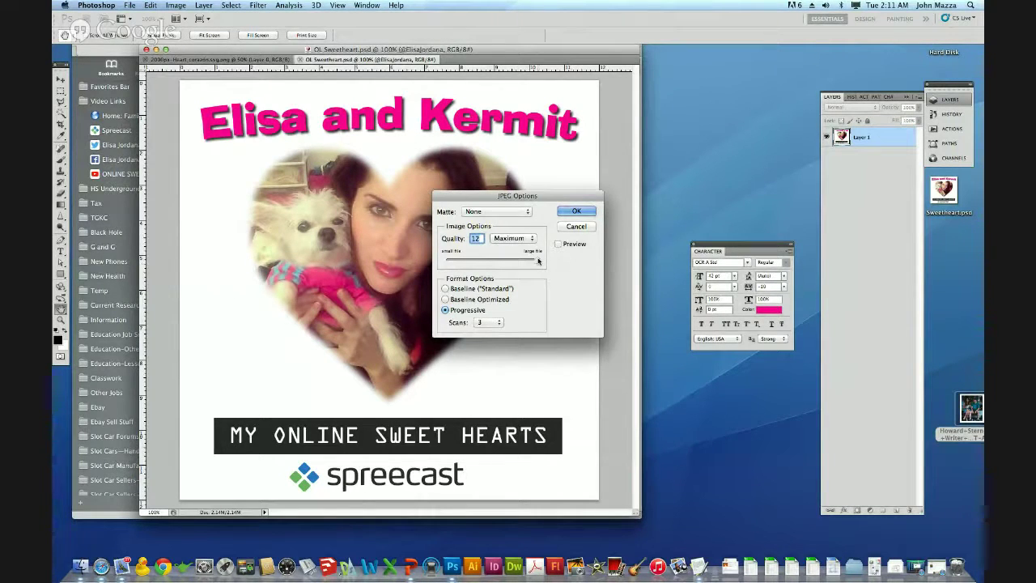
left_click(577, 211)
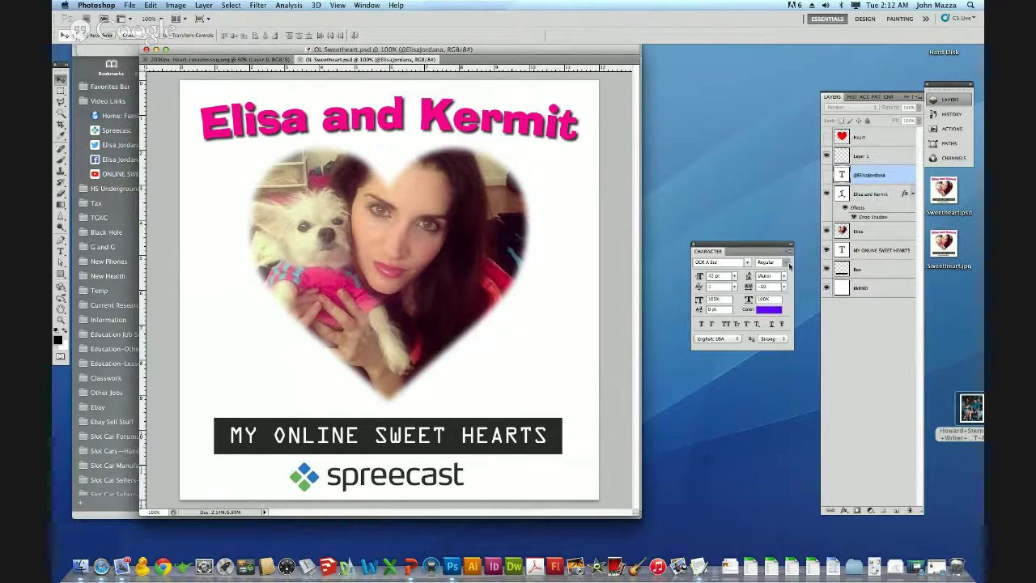
Switch to the Google+ Hangouts window and stop the live broadcast
left_click(916, 566)
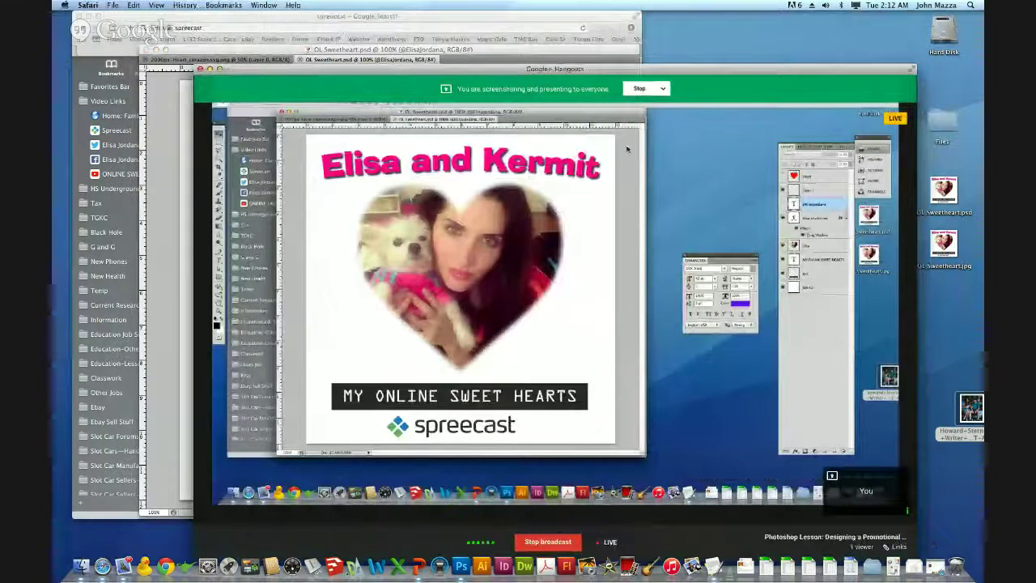
left_click_drag(613, 69, 559, 32)
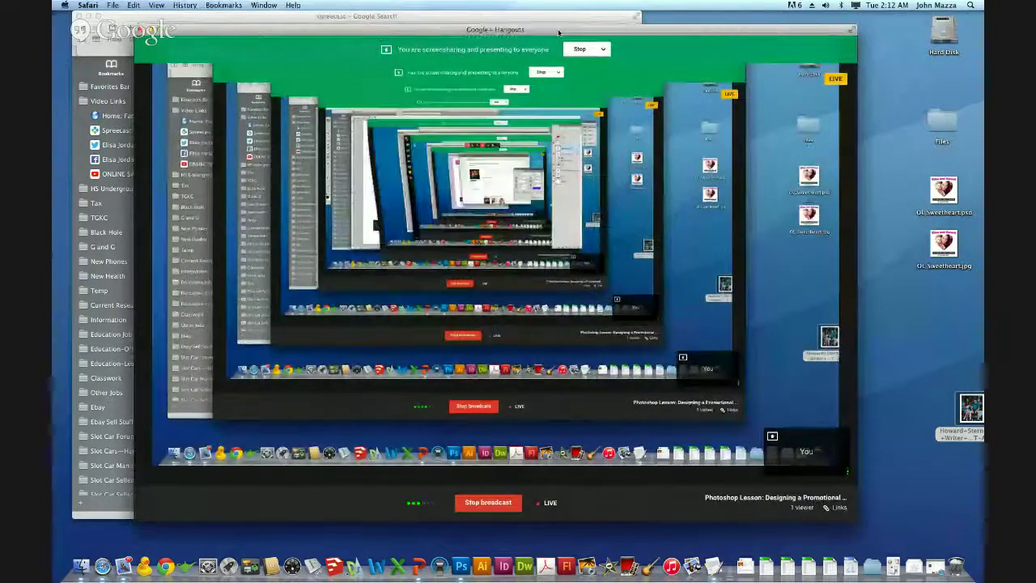
left_click(490, 502)
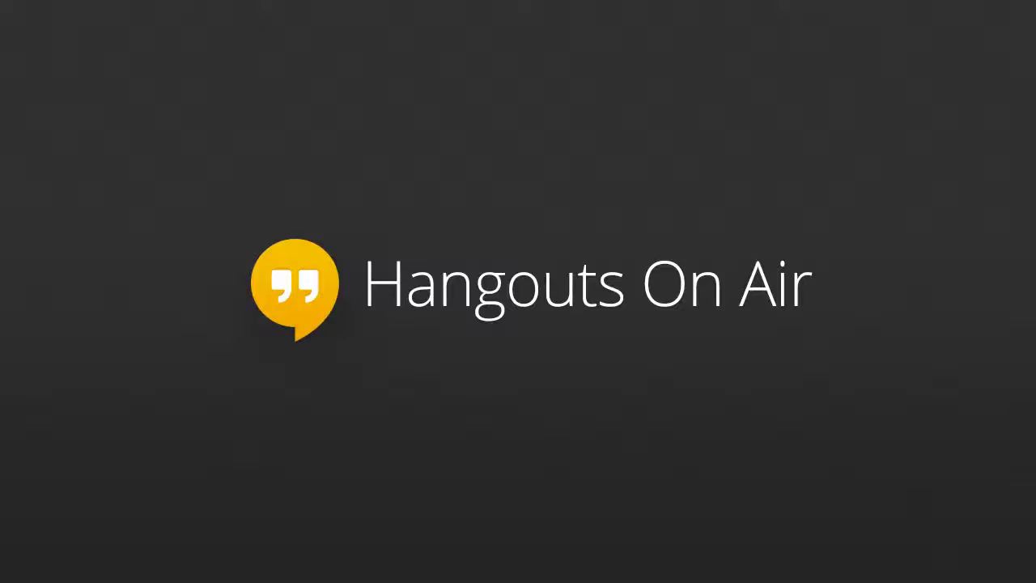